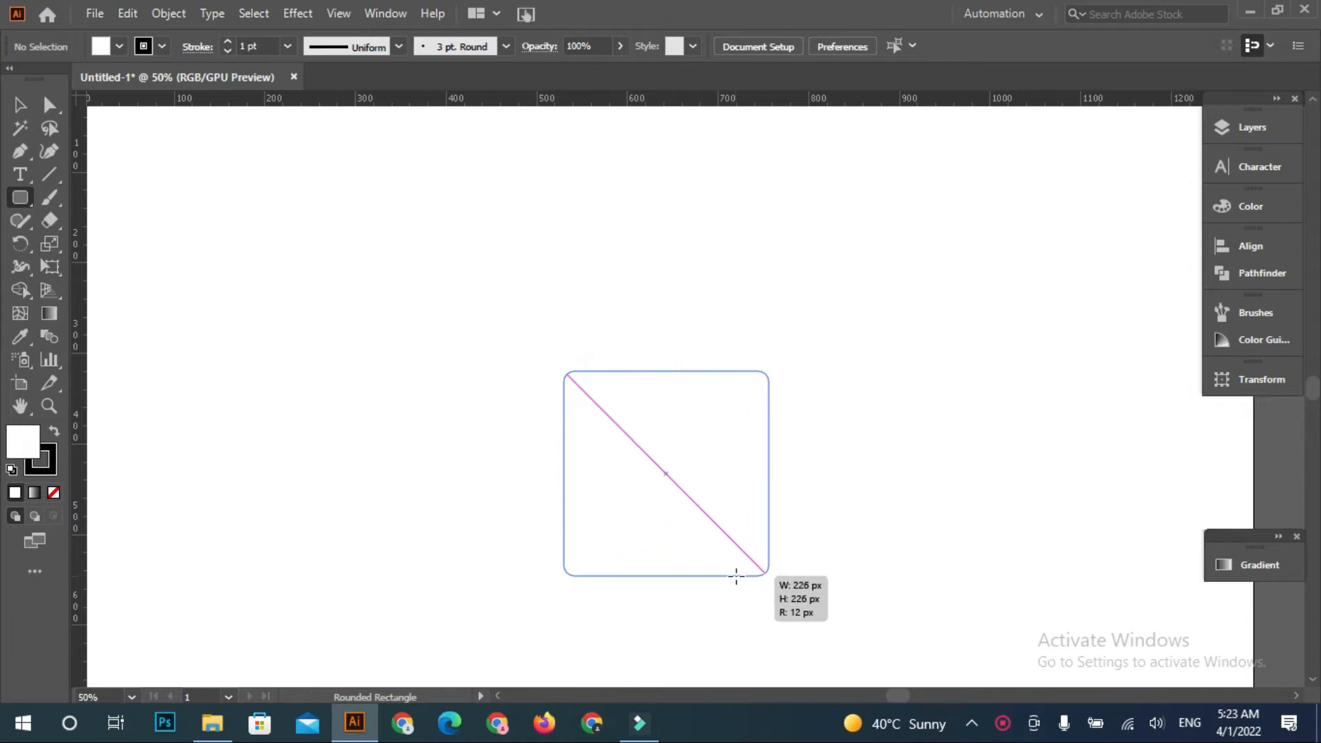
Center the 226 px rounded square horizontally and vertically on the artboard
key("v")
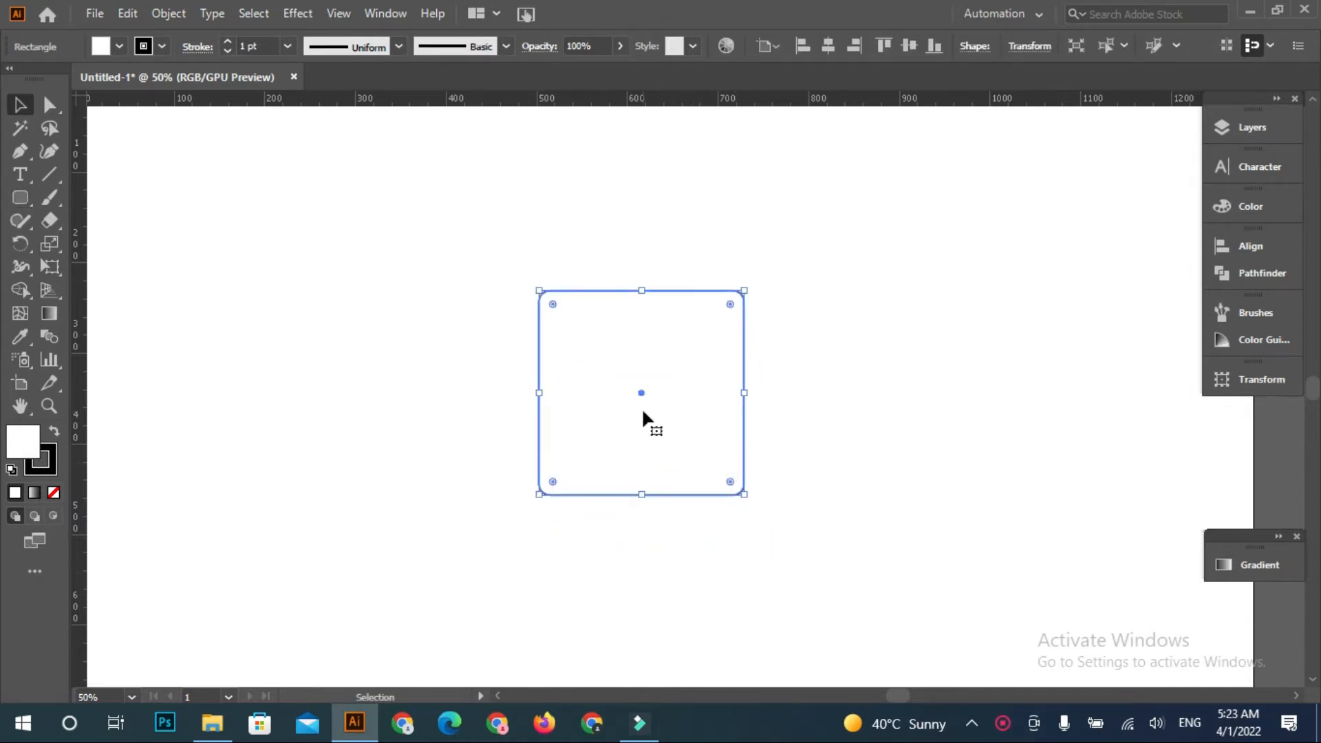
left_click(829, 45)
left_click(907, 45)
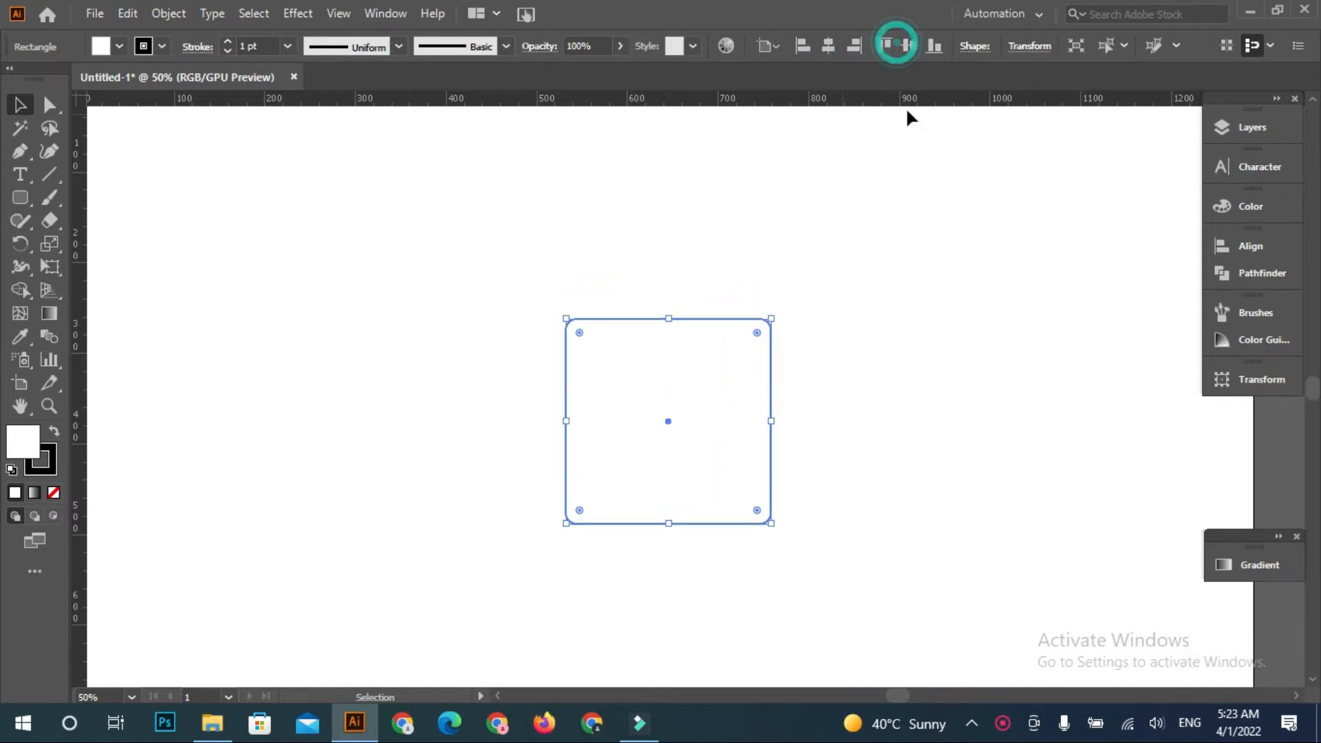
left_click(893, 245)
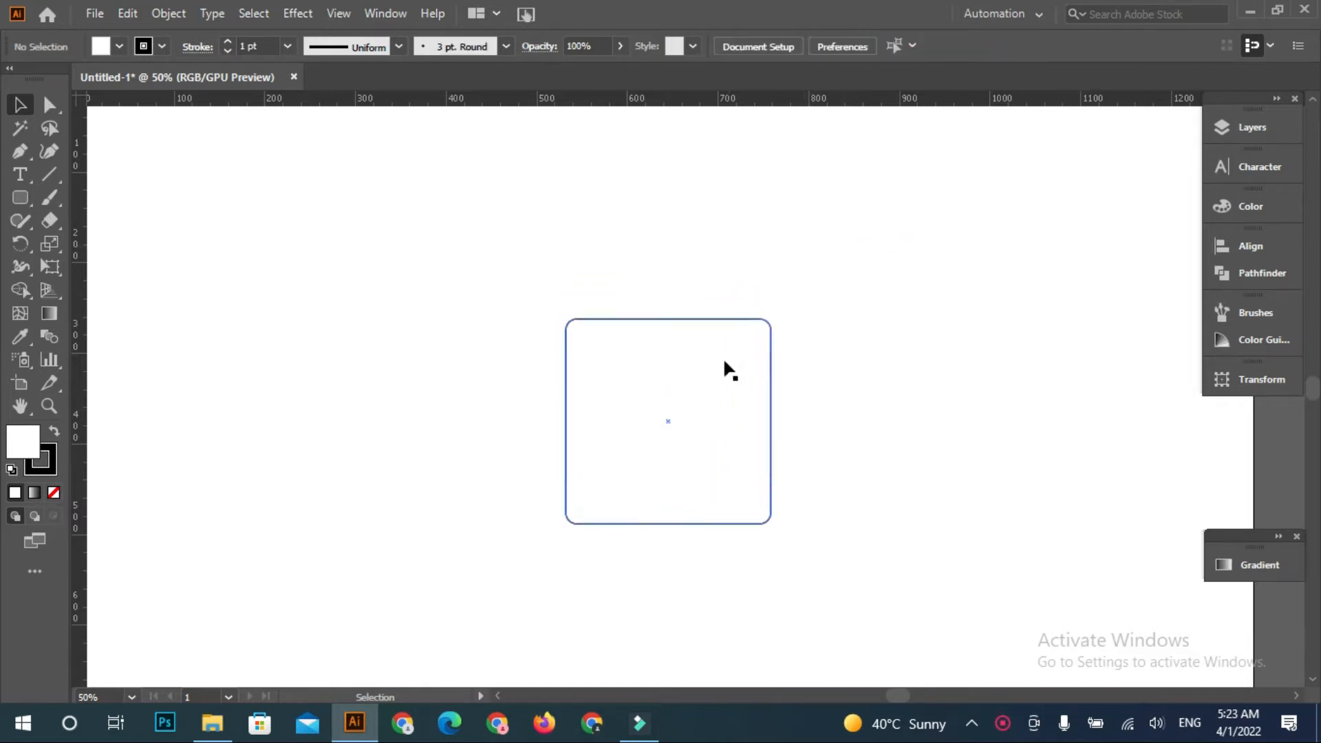
left_click(698, 383)
left_click(315, 388)
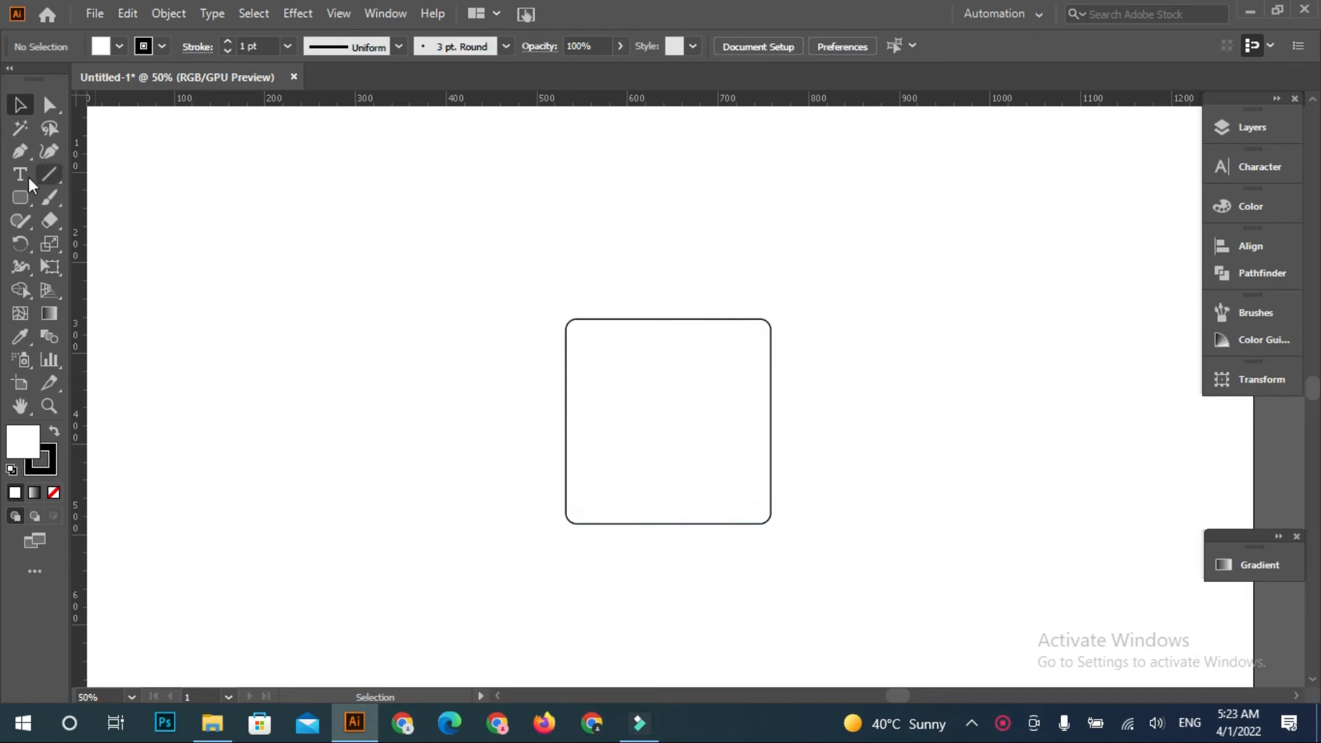
Draw a circle slightly larger than the rounded square and position it overlapping the square's right half
left_click_drag(19, 198, 69, 237)
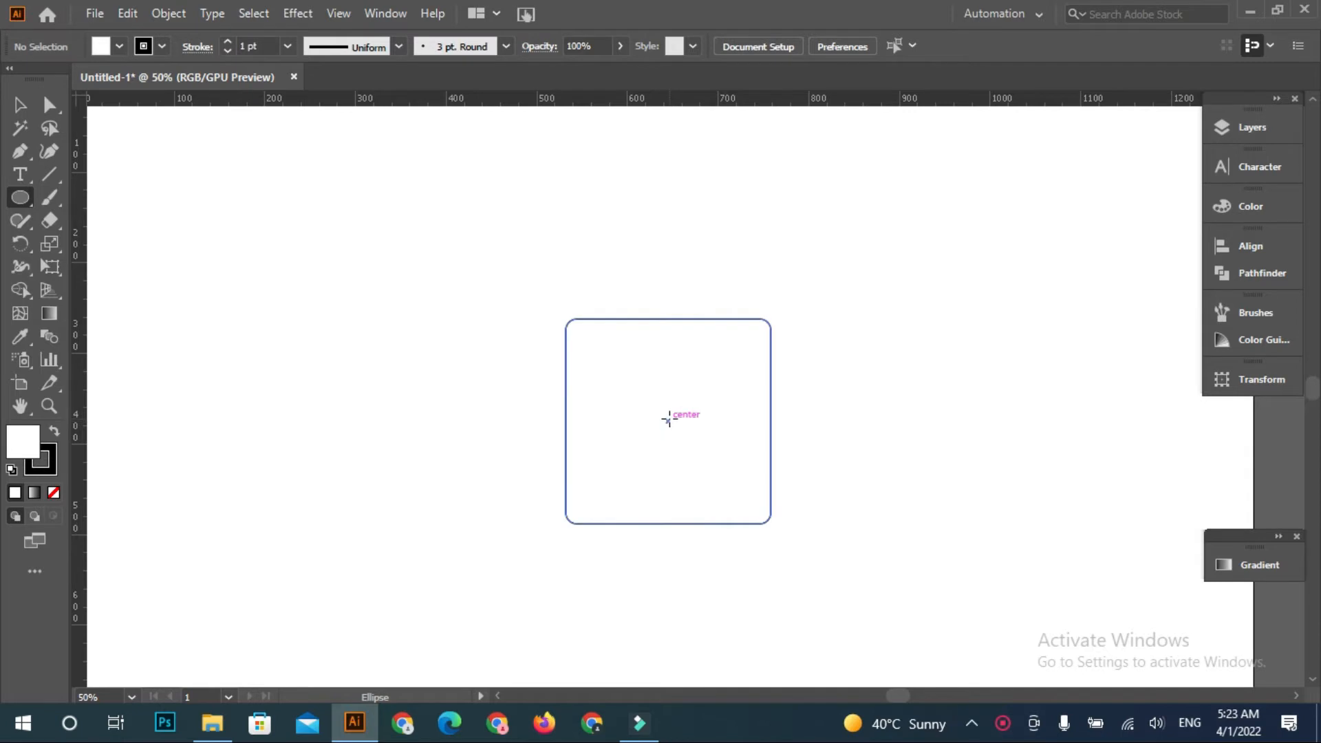
left_click_drag(668, 420, 887, 644)
key("v")
left_click_drag(839, 544, 818, 447)
Align the circle vertically with the square's center and remove the circle's fill
left_click_drag(428, 327, 766, 523)
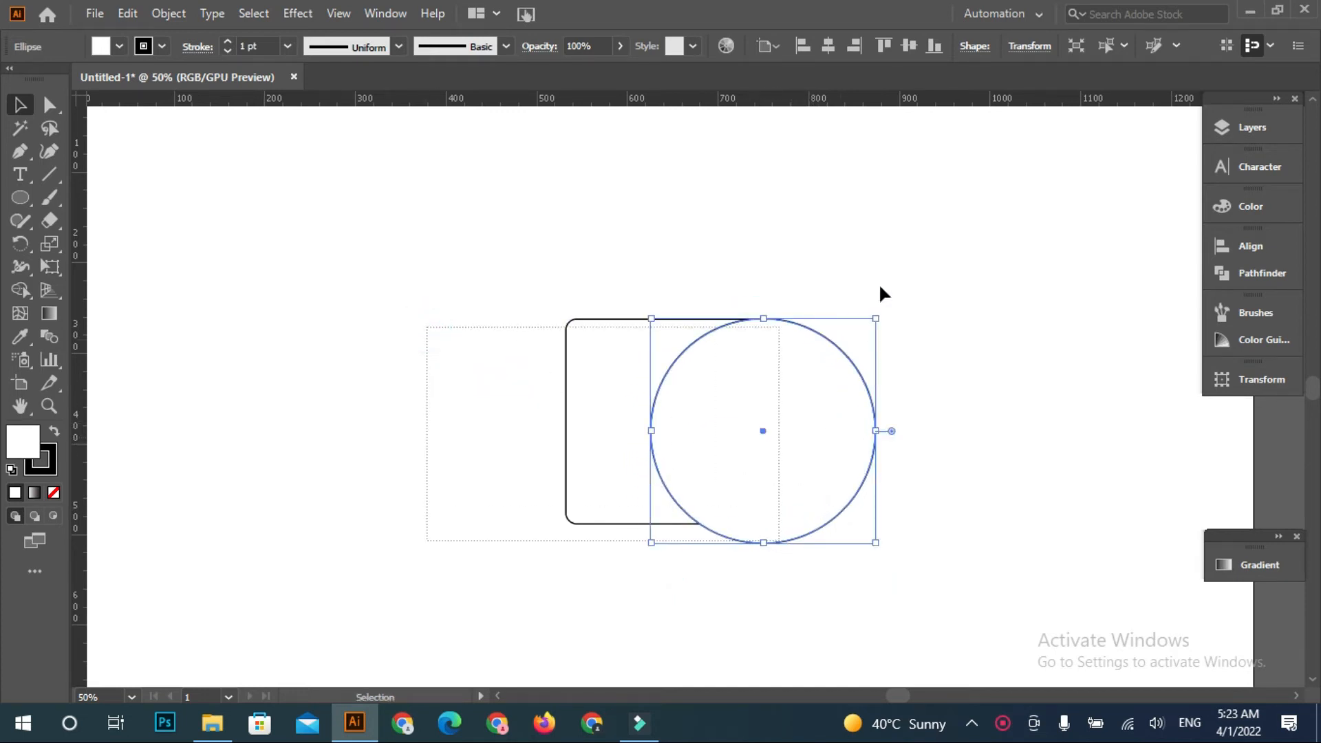
left_click(907, 46)
left_click(902, 188)
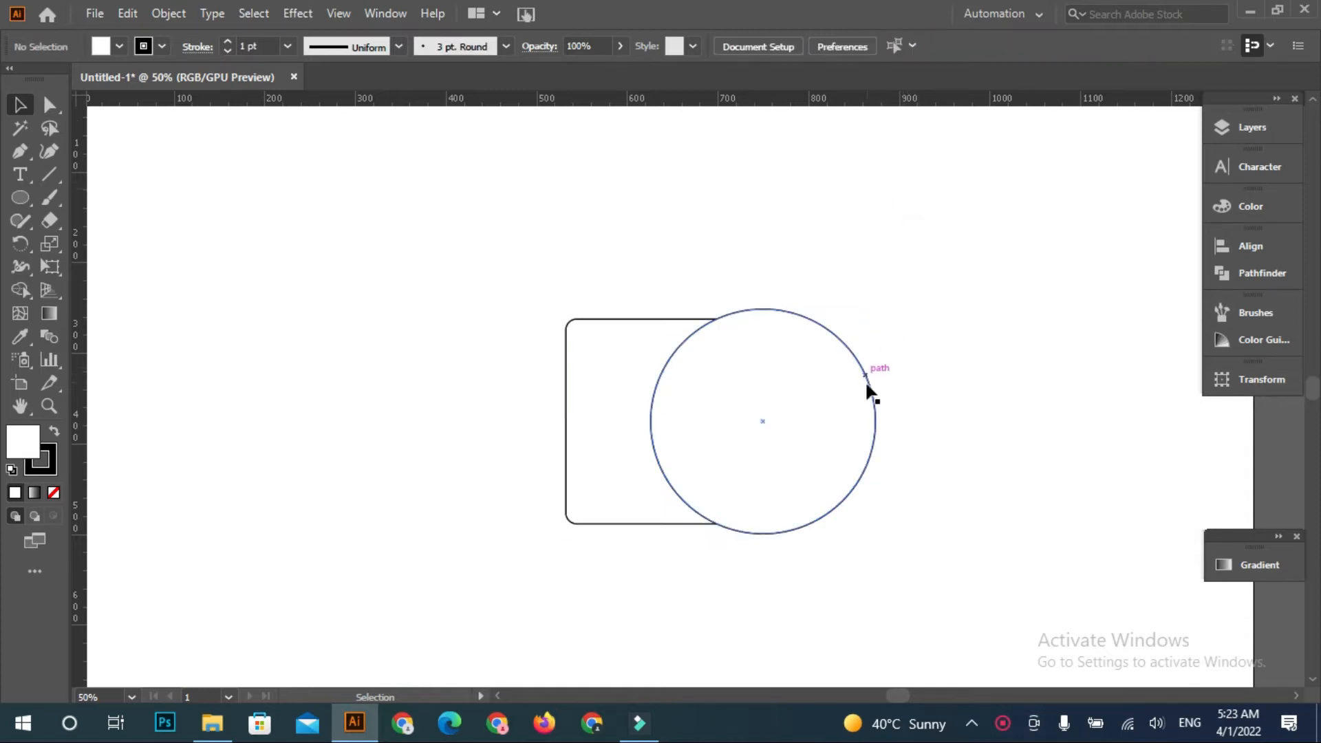
left_click(866, 384)
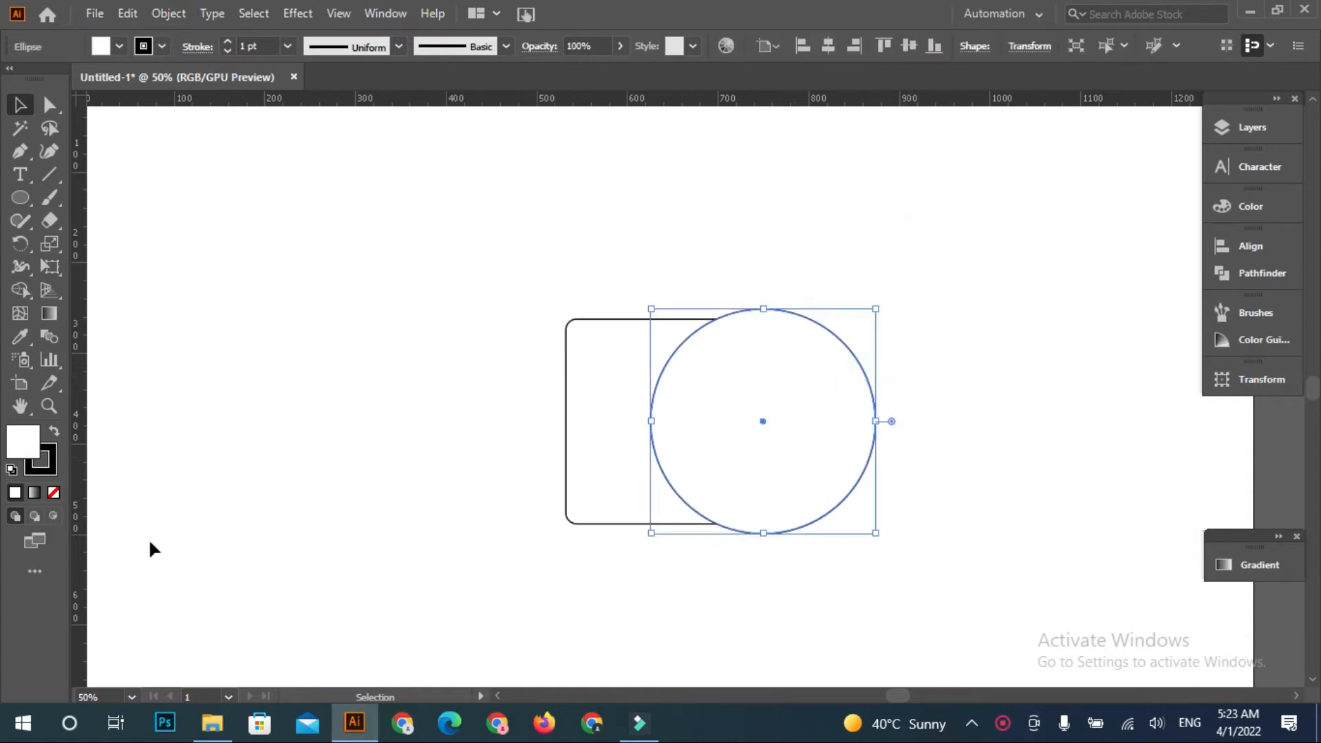
left_click(55, 490)
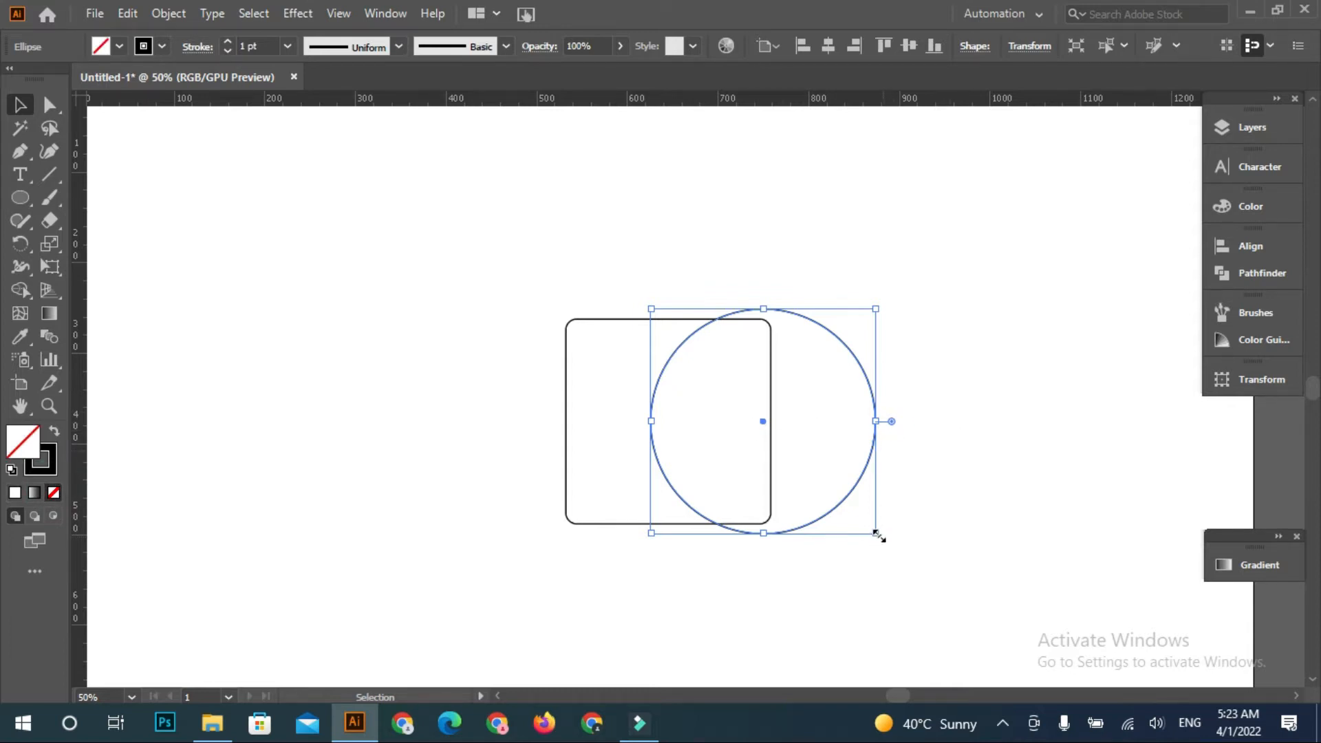
Scale the circle down to just under the square's height and realign their vertical centers
left_click_drag(877, 534, 870, 512)
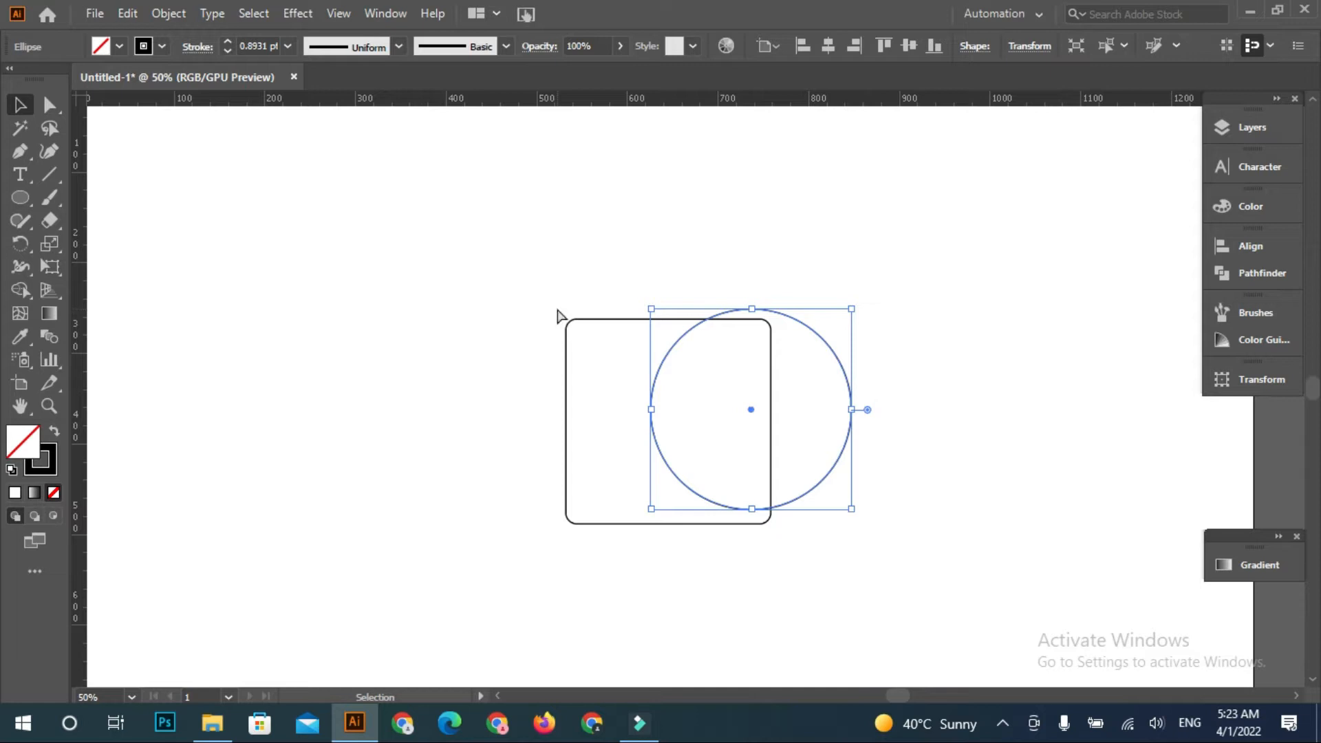
key("ctrl+a")
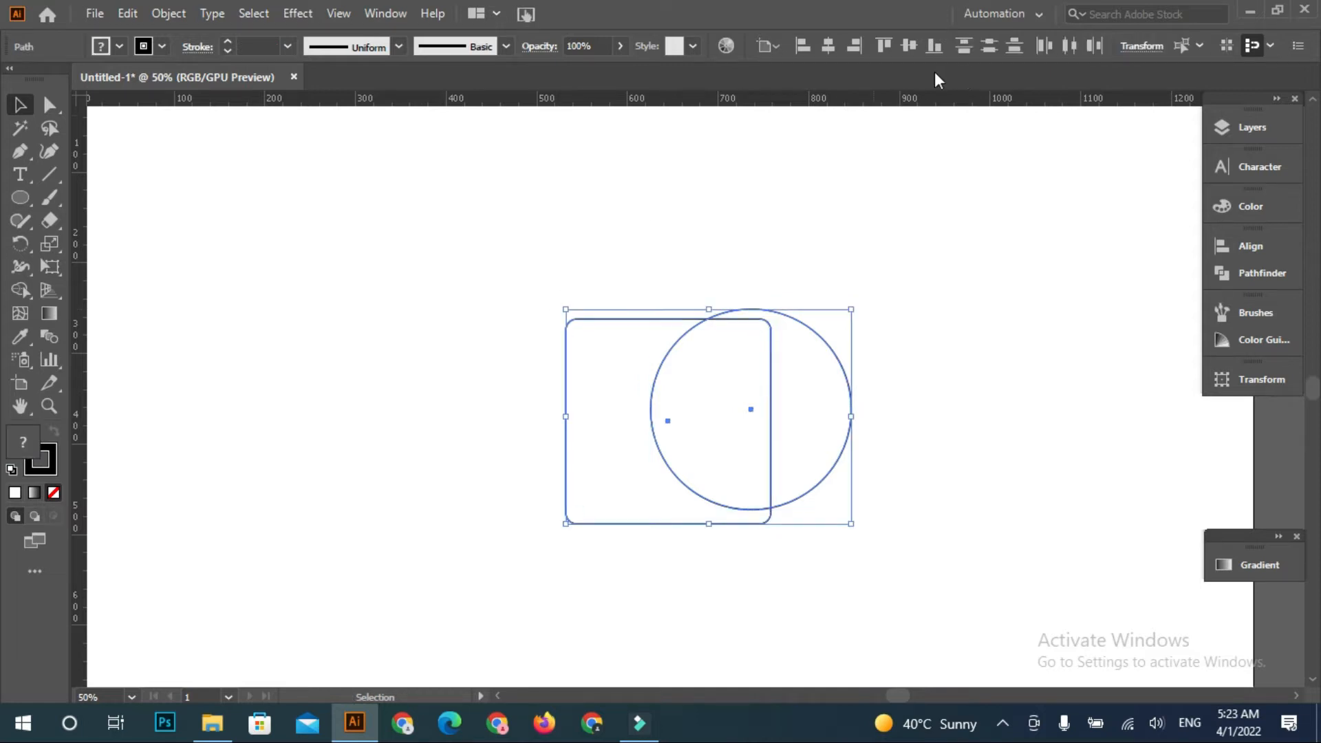
left_click(911, 51)
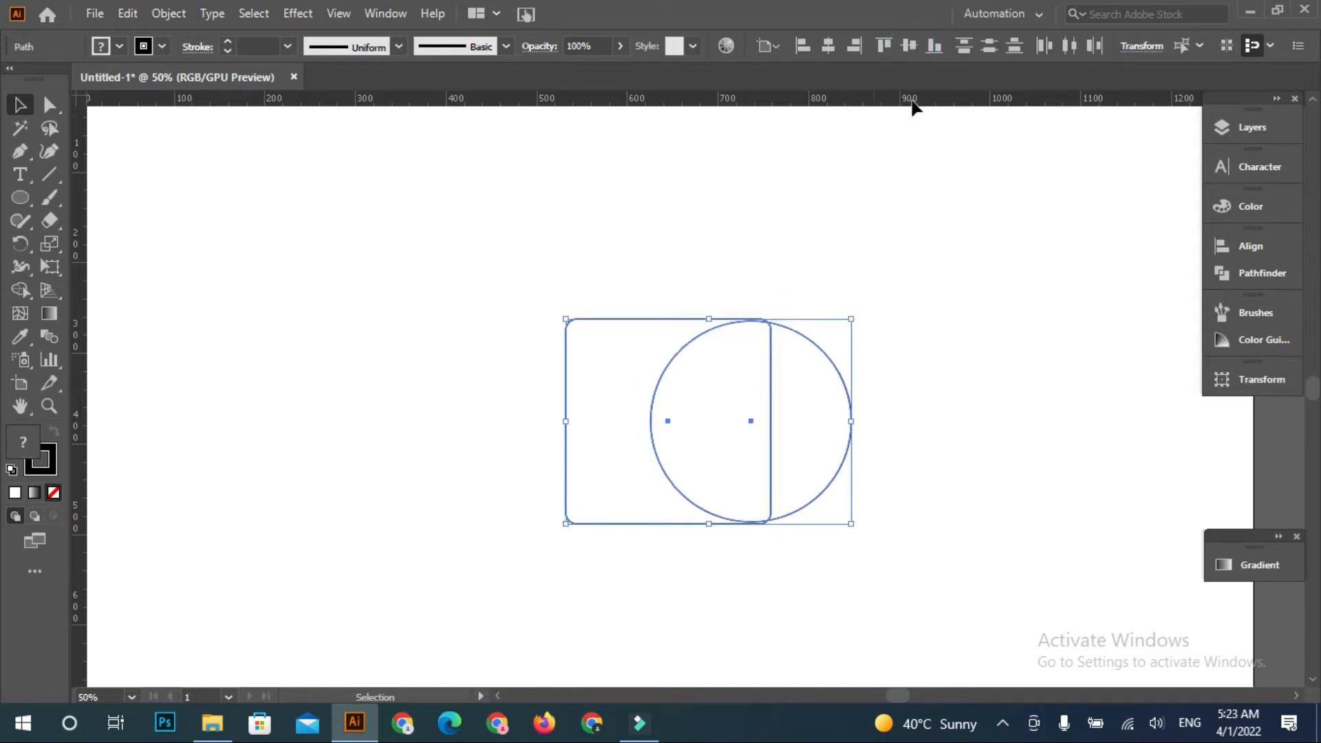
left_click(925, 254)
Place a horizontal guide through the square's center and a vertical guide close to its center
left_click(618, 523)
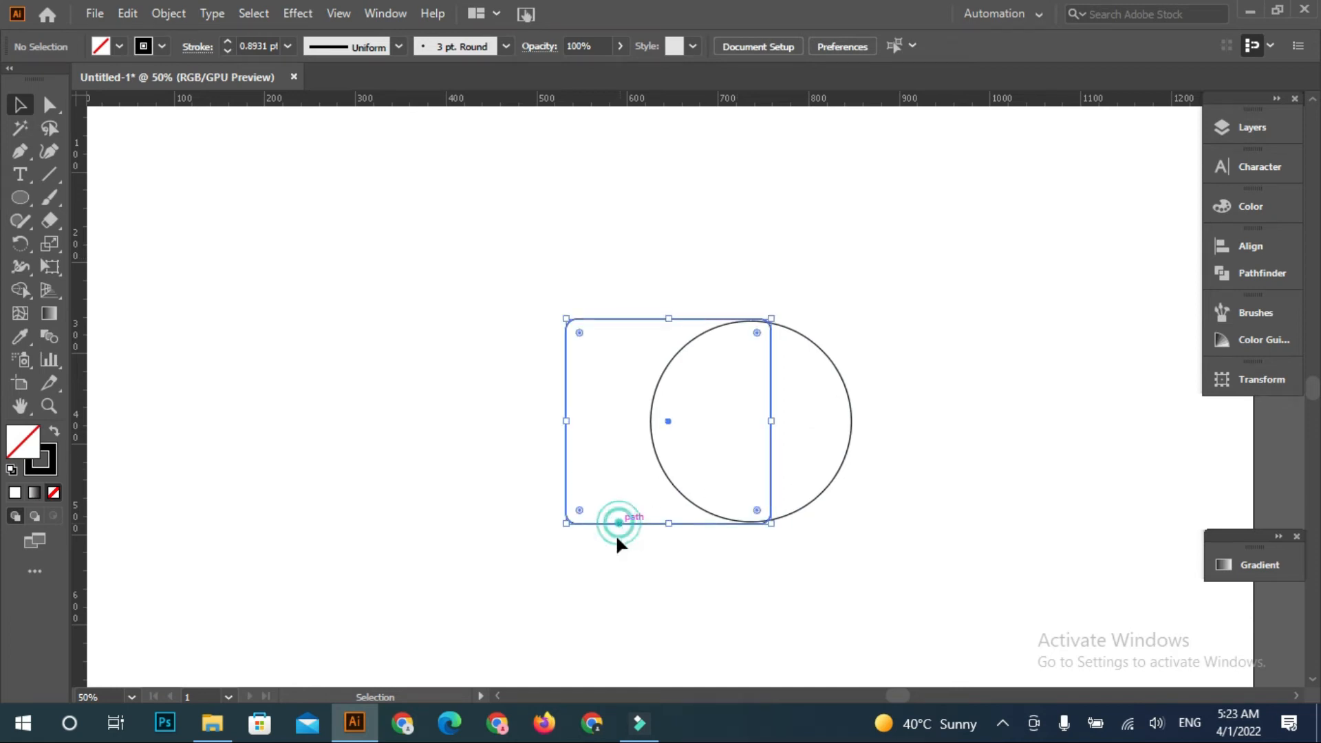
key("a")
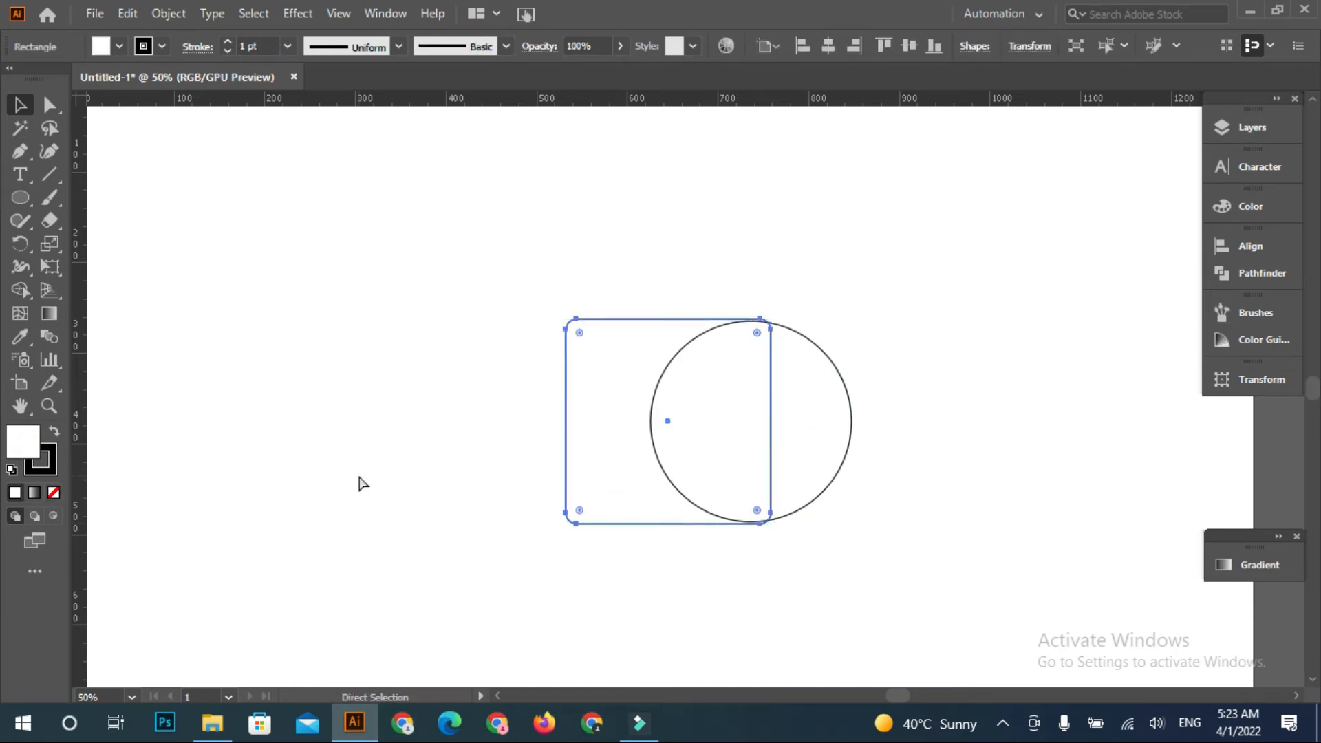
key("v")
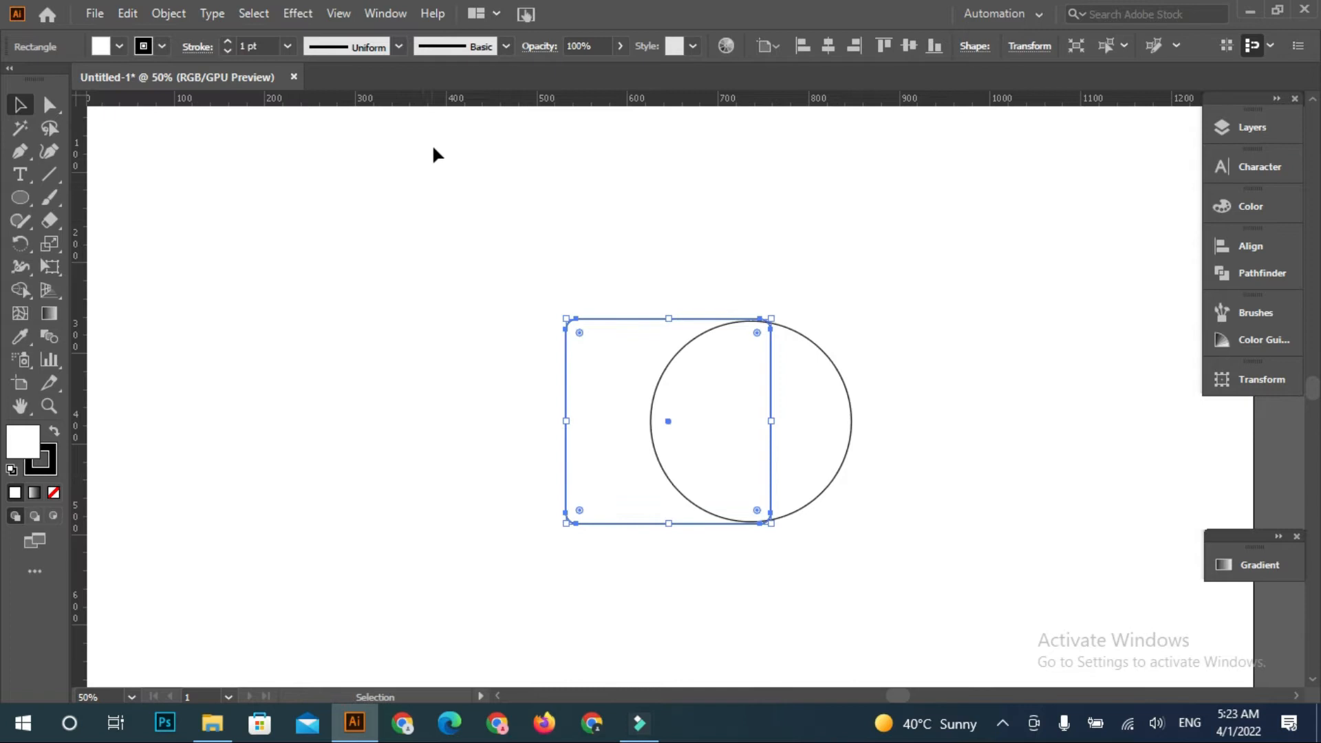
left_click_drag(446, 103, 491, 420)
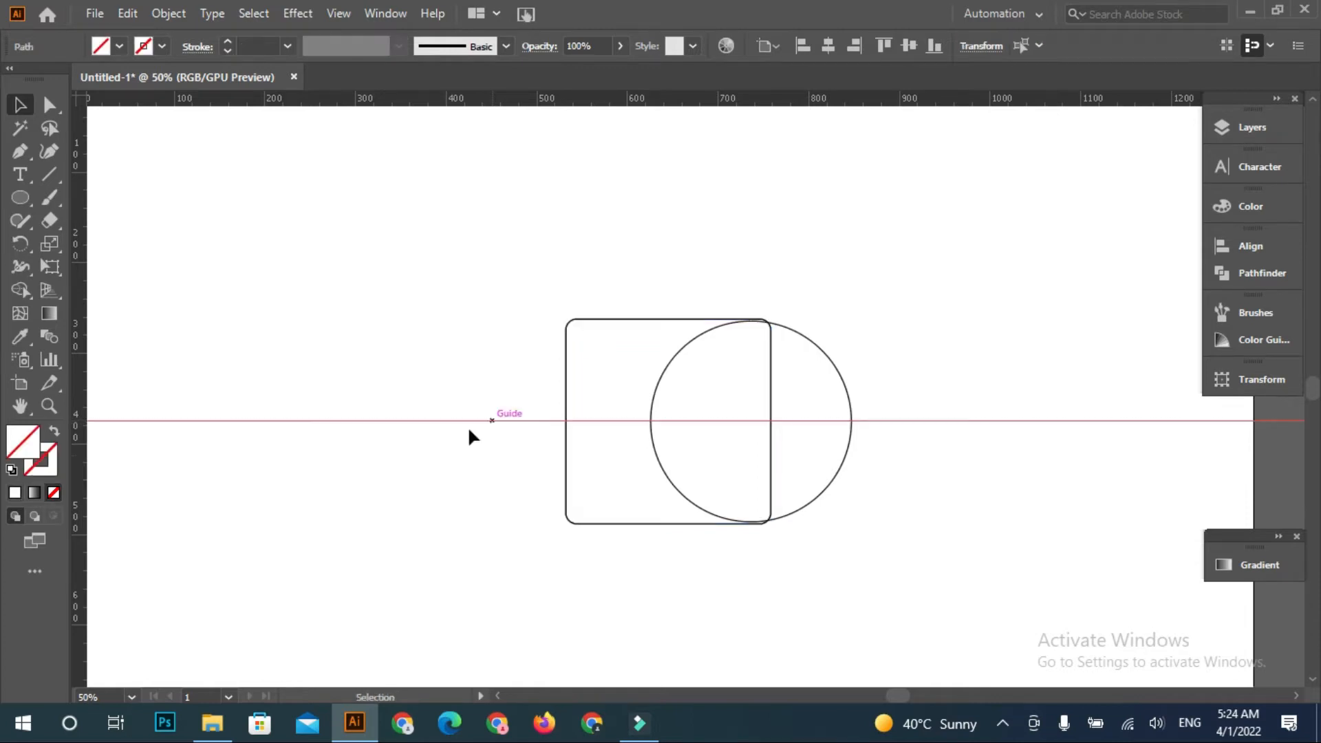
left_click_drag(78, 487, 673, 462)
Nudge the rounded square right until its center sits on the guides' intersection
left_click(616, 523)
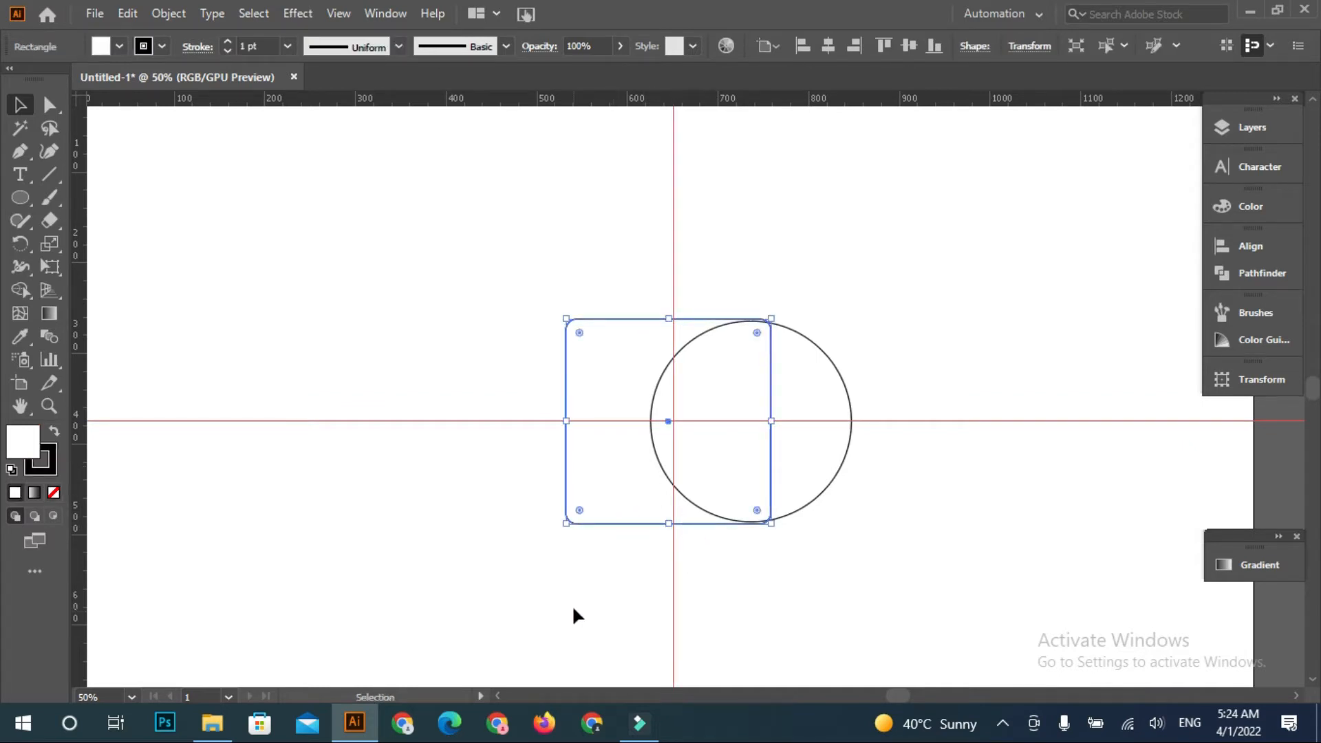
key("Right")
key("Right")
key("Right")
key("Right")
key("Right")
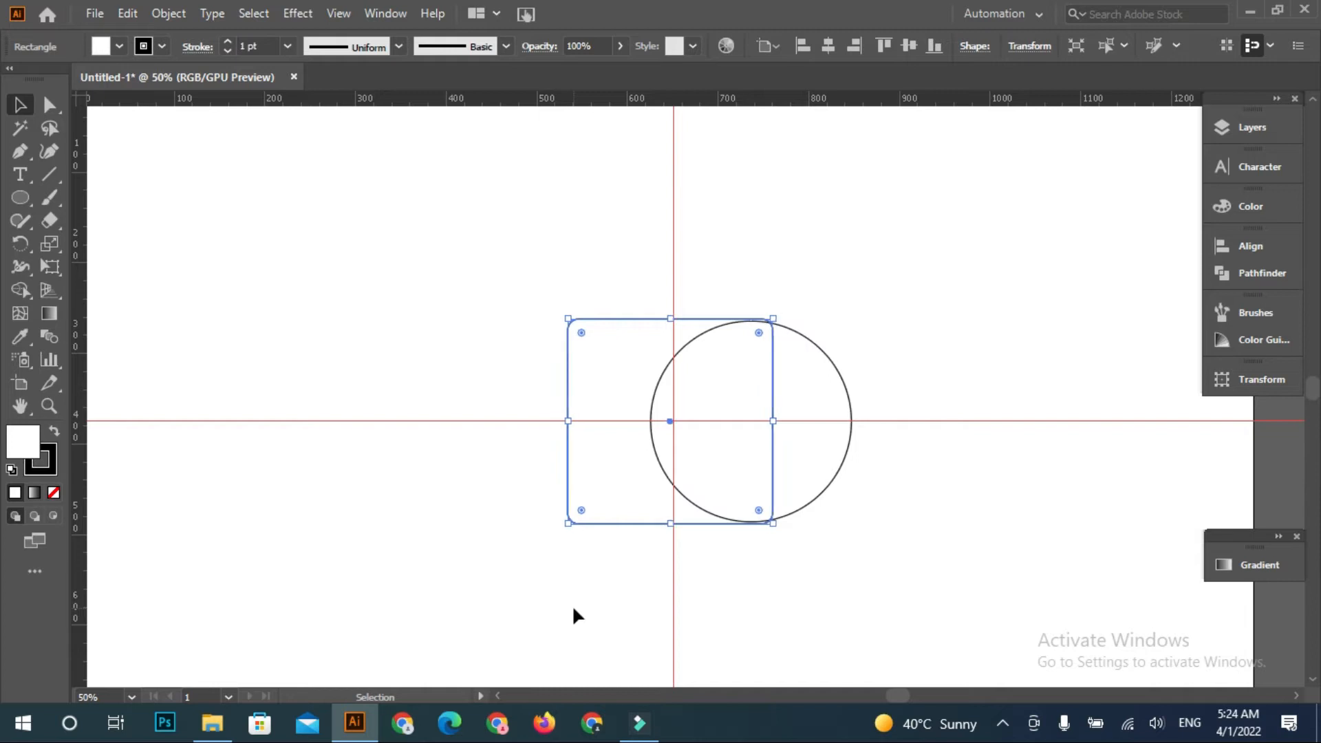
key("Right")
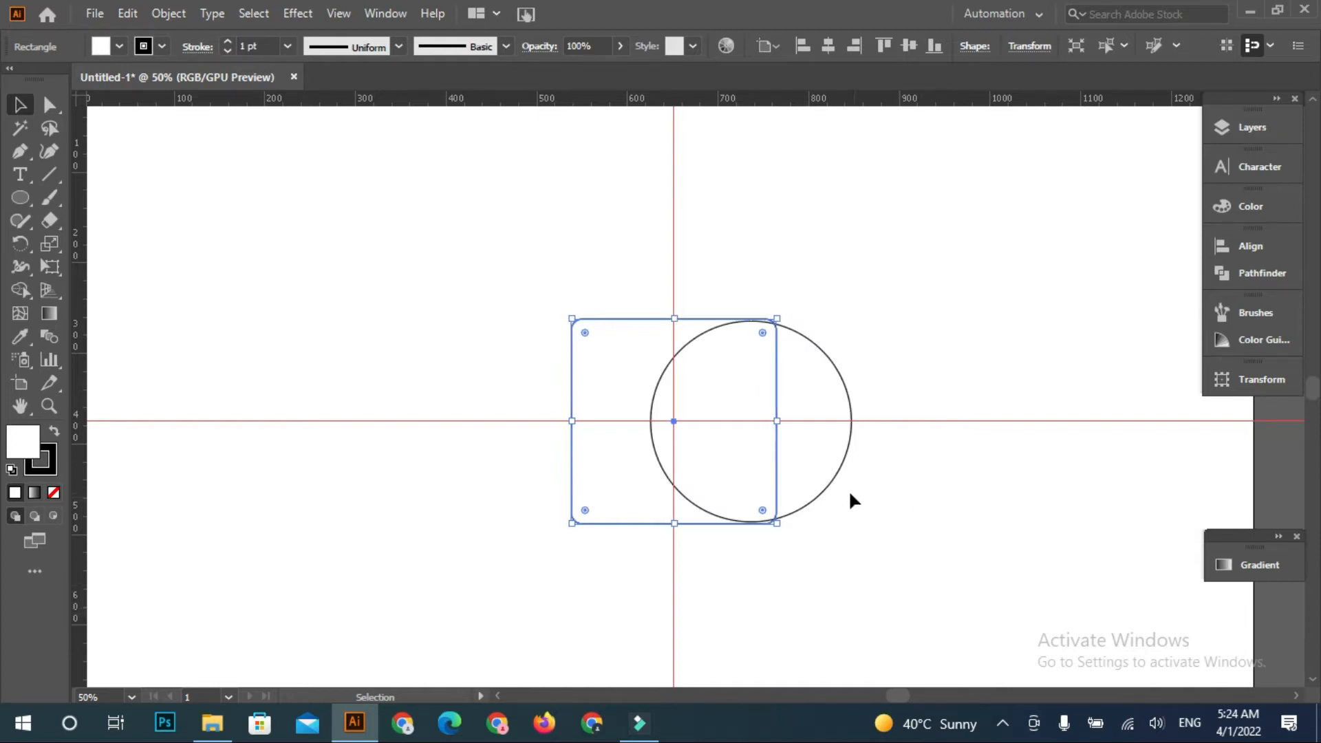
Nudge the circle right until its left edge touches the vertical guide
left_click(824, 490)
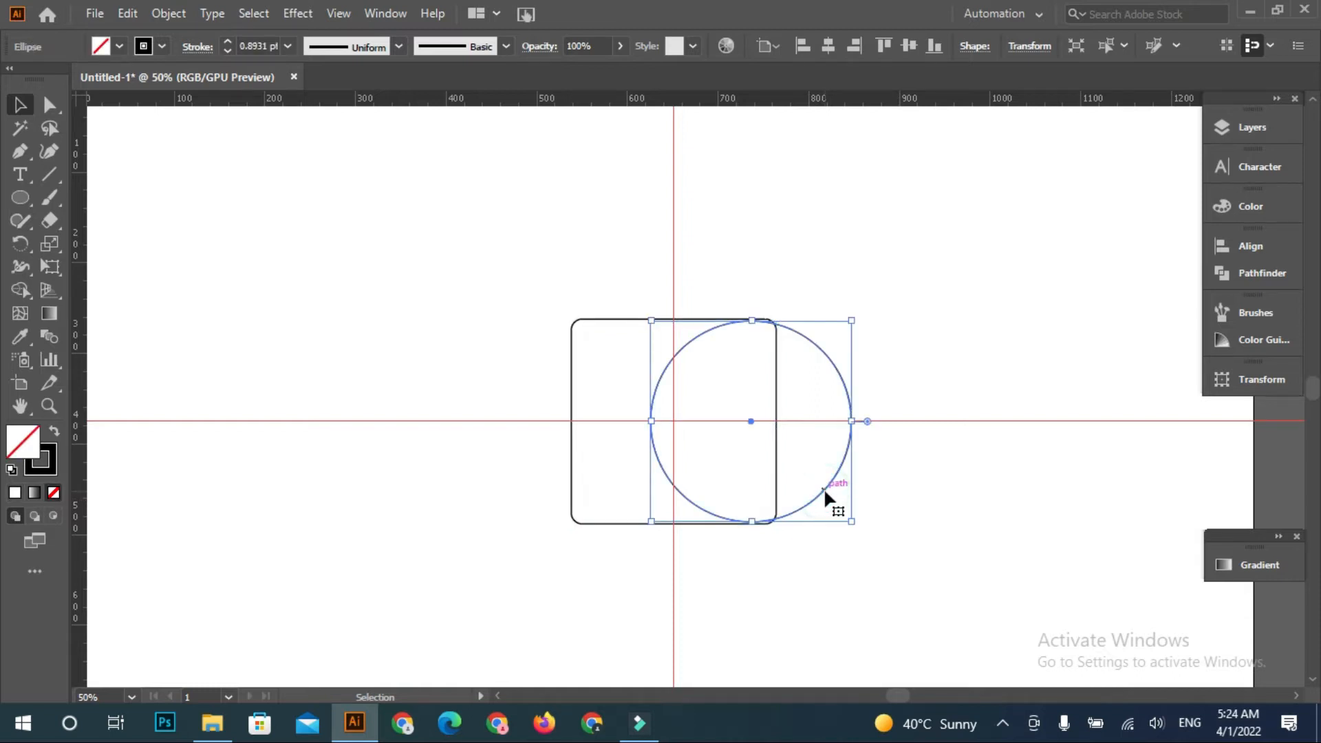
key("Right")
key("Right")
key("Right")
key("Right")
key("Right")
key("Right")
key("Right")
key("Right")
key("Right")
key("Right")
key("Right")
key("Right")
key("Right")
key("Right")
key("Right")
key("Right")
key("Right")
key("Right")
key("Right")
key("Right")
key("Right")
key("Right")
key("Right")
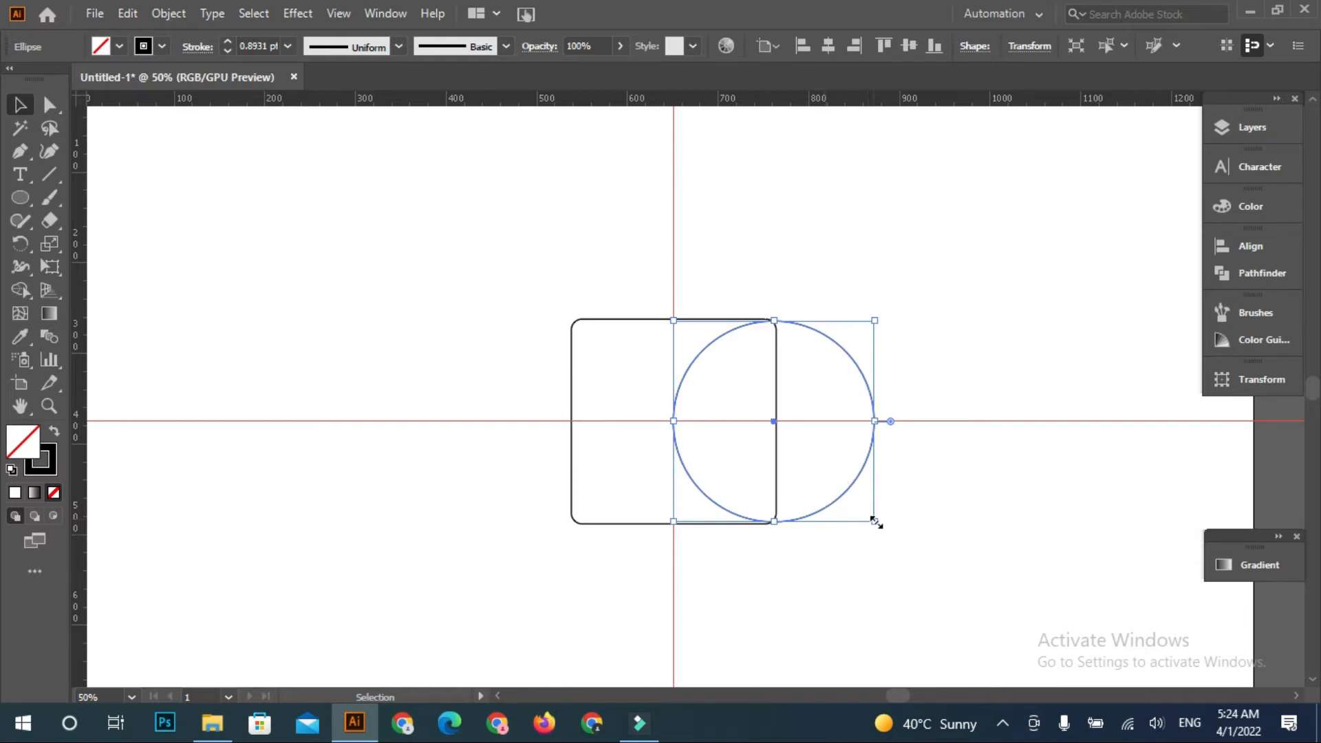
Enlarge the circle proportionally to slightly taller than the square, keeping its left edge on the vertical guide
key("ctrl+equal")
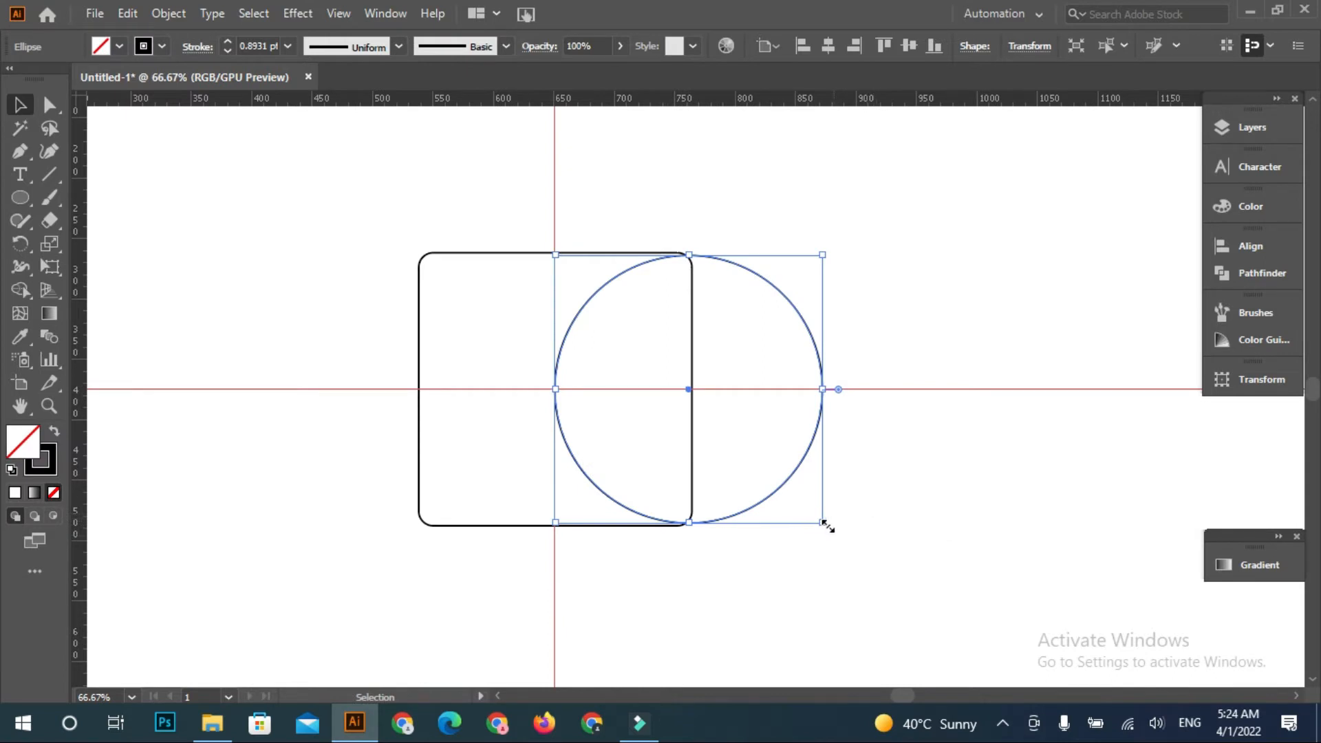
left_click_drag(826, 389, 840, 383)
left_click(914, 460)
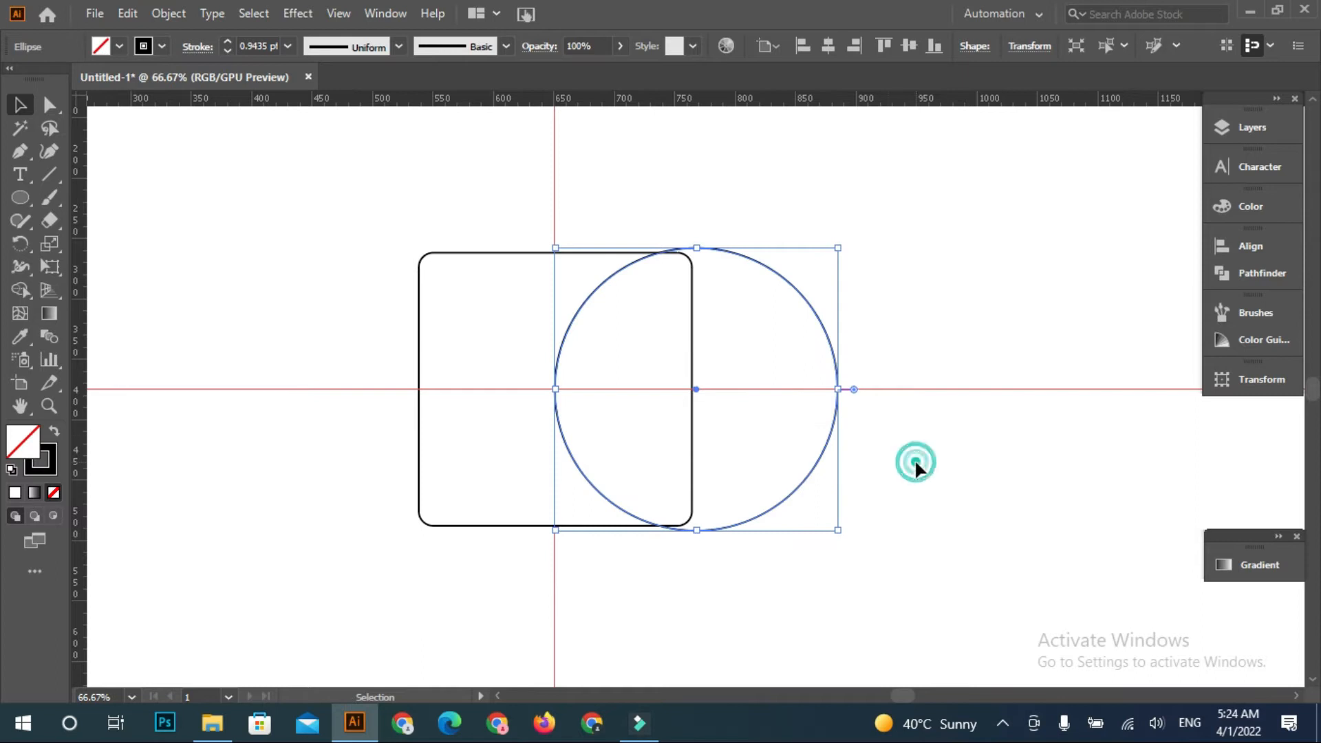
Duplicate the circle to the left so the copy touches the original at the square's center
left_click(825, 448)
left_click_drag(824, 448, 542, 444)
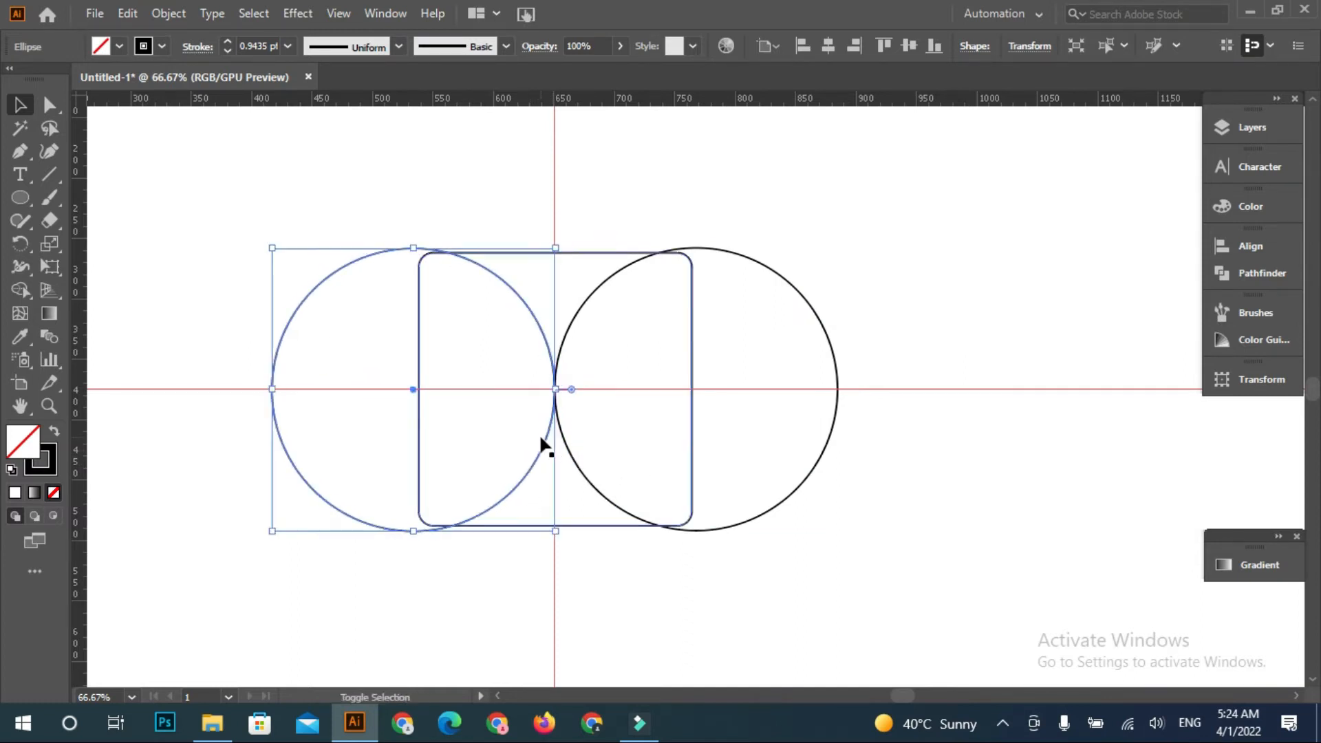
left_click(633, 596)
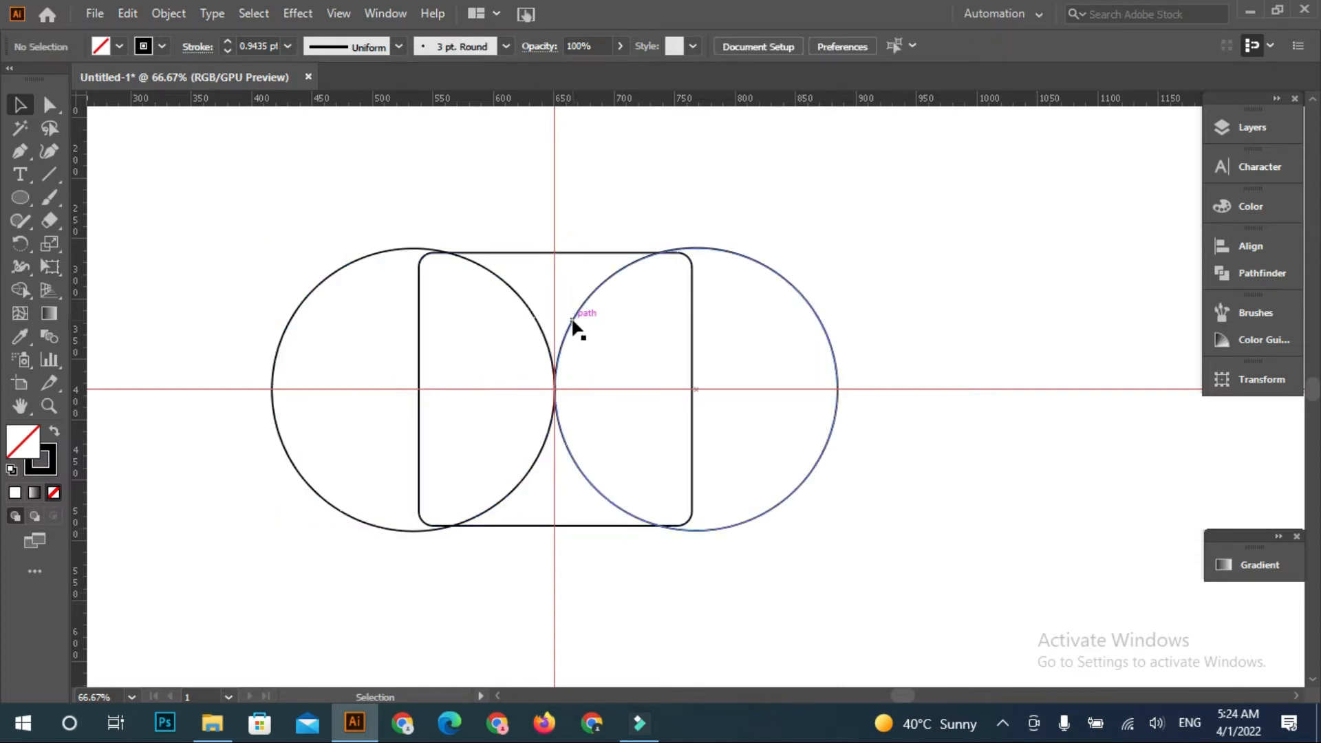
Place copies of the circle above and below the horizontal guide, each touching the square's center
left_click_drag(573, 320, 439, 188)
left_click(834, 574)
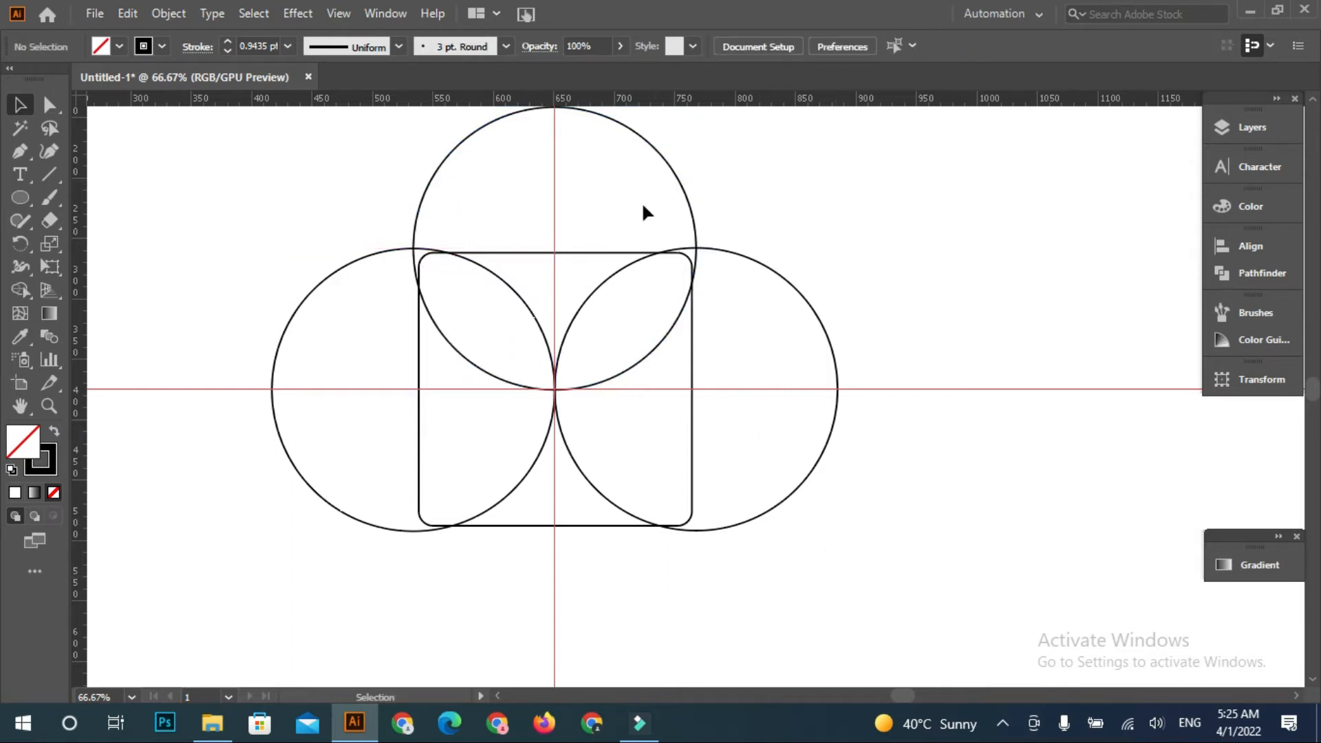
left_click(650, 147)
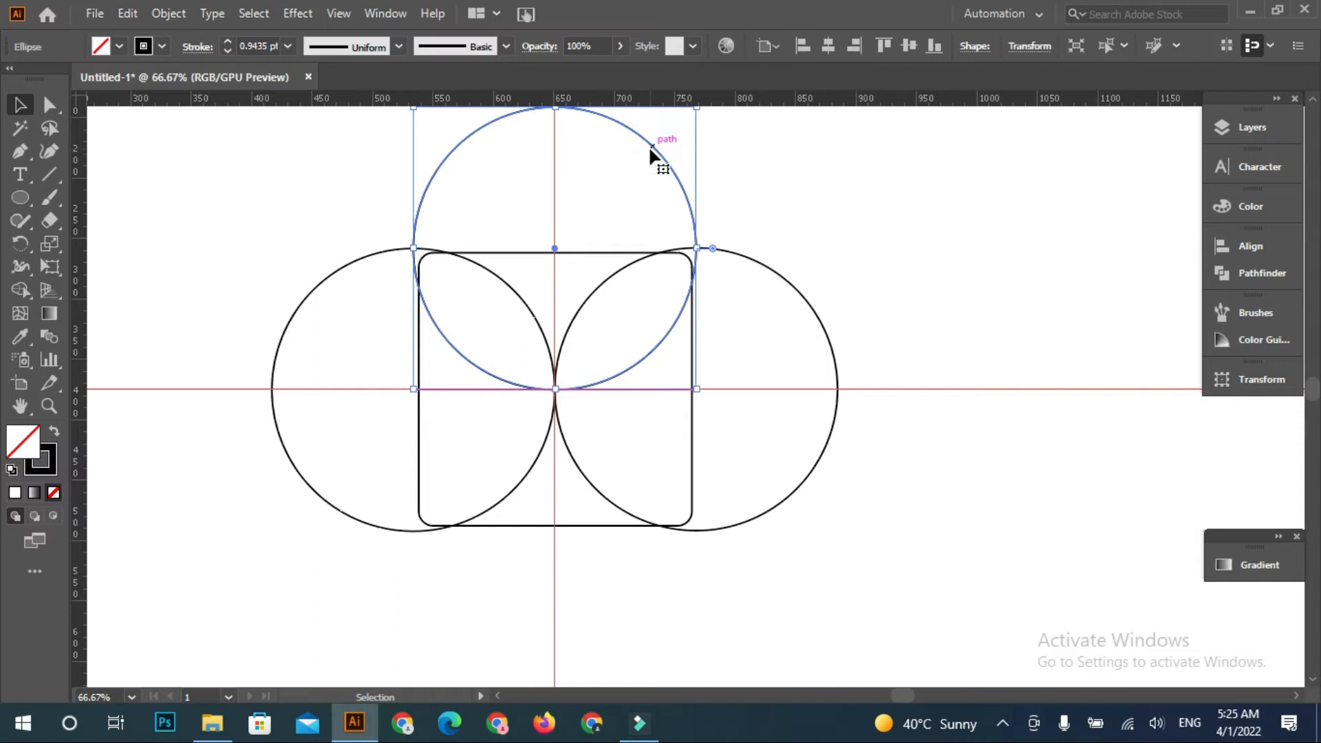
left_click(754, 592)
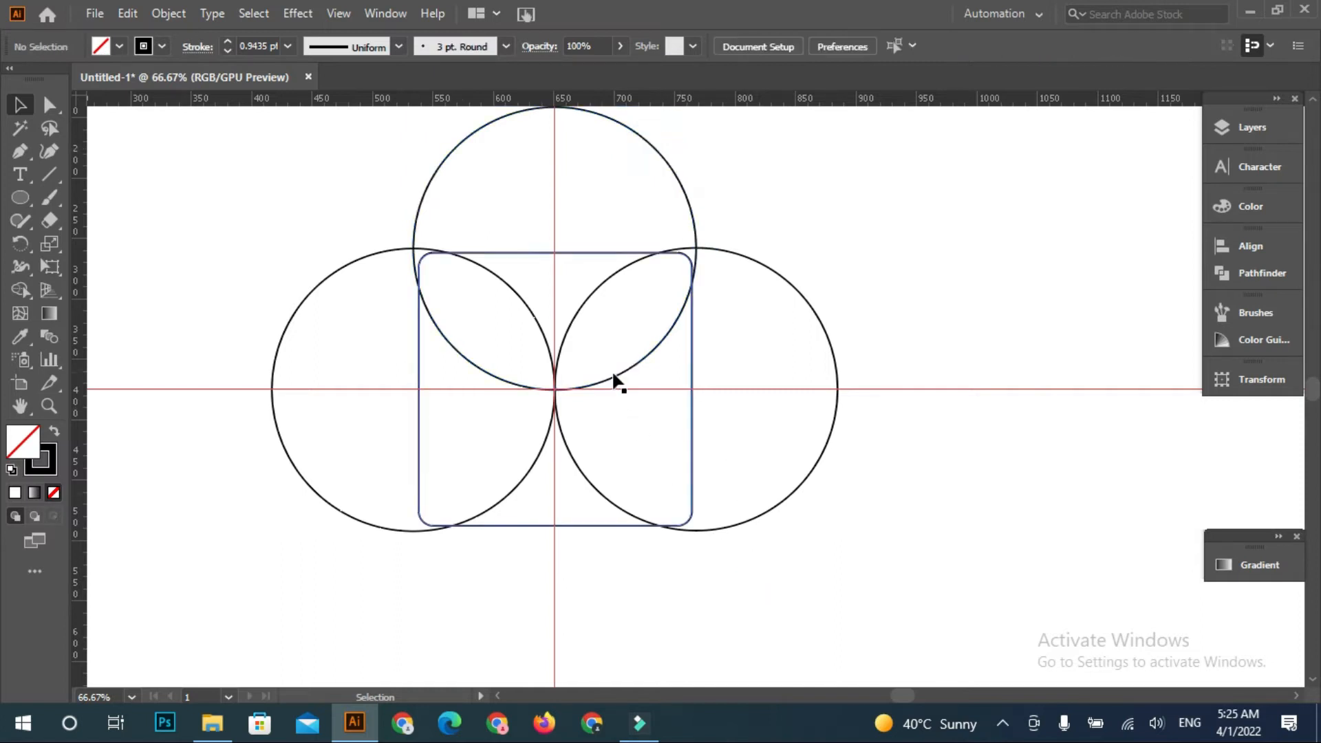
left_click_drag(614, 375, 642, 664)
left_click(741, 603)
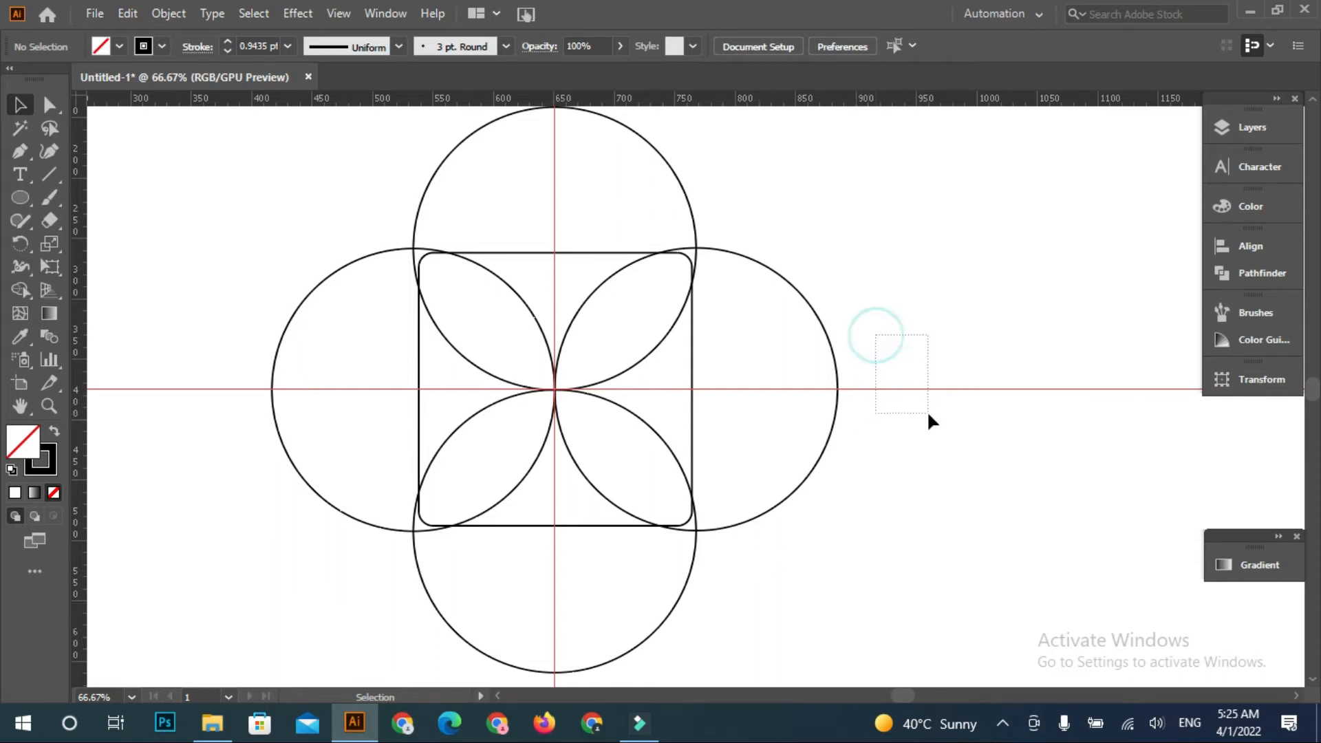
Delete the horizontal and vertical guides
left_click_drag(927, 413, 927, 411)
key("Delete")
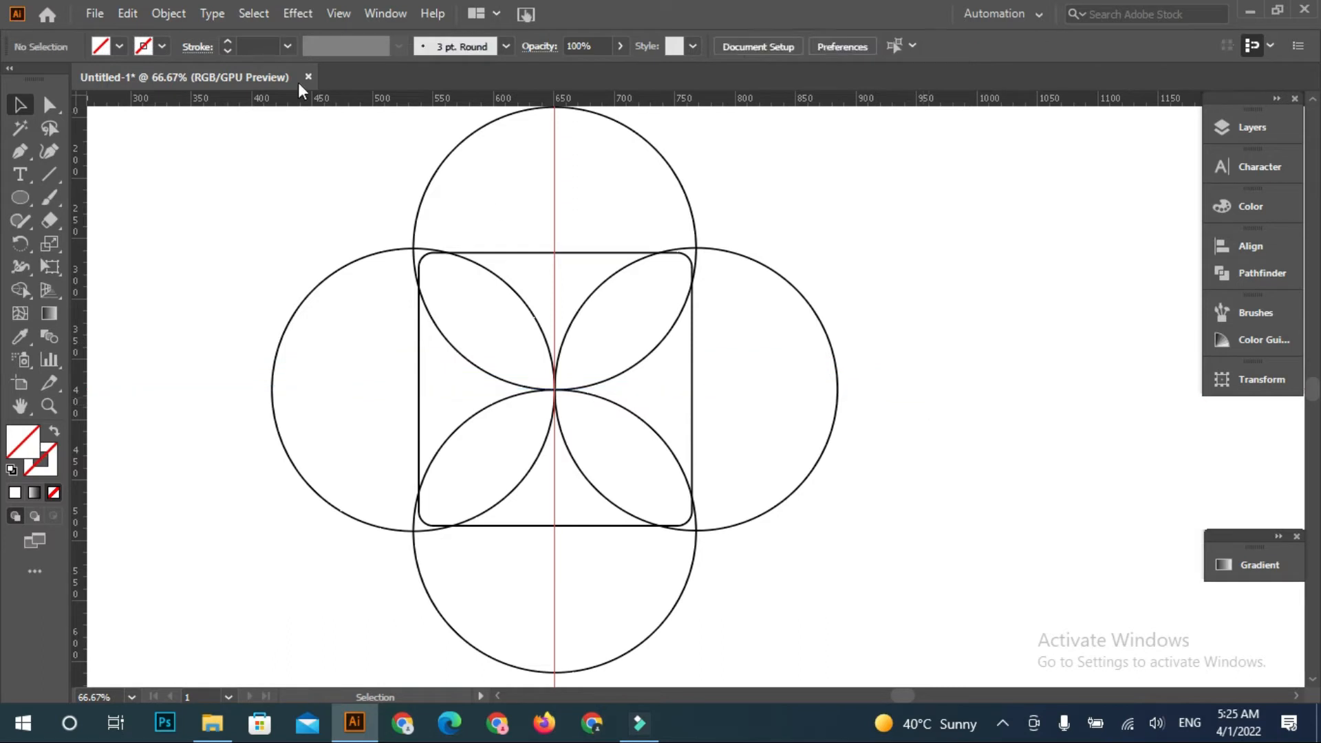
left_click(554, 180)
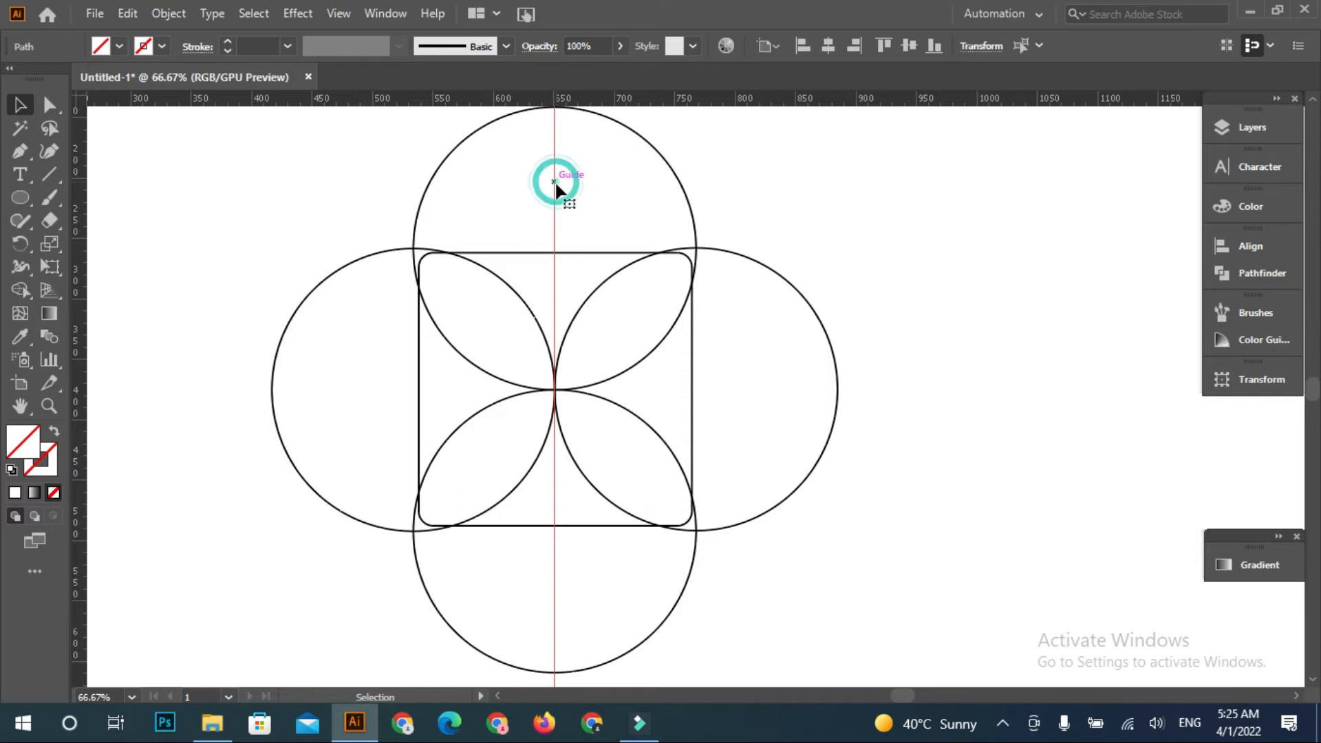
left_click(544, 181)
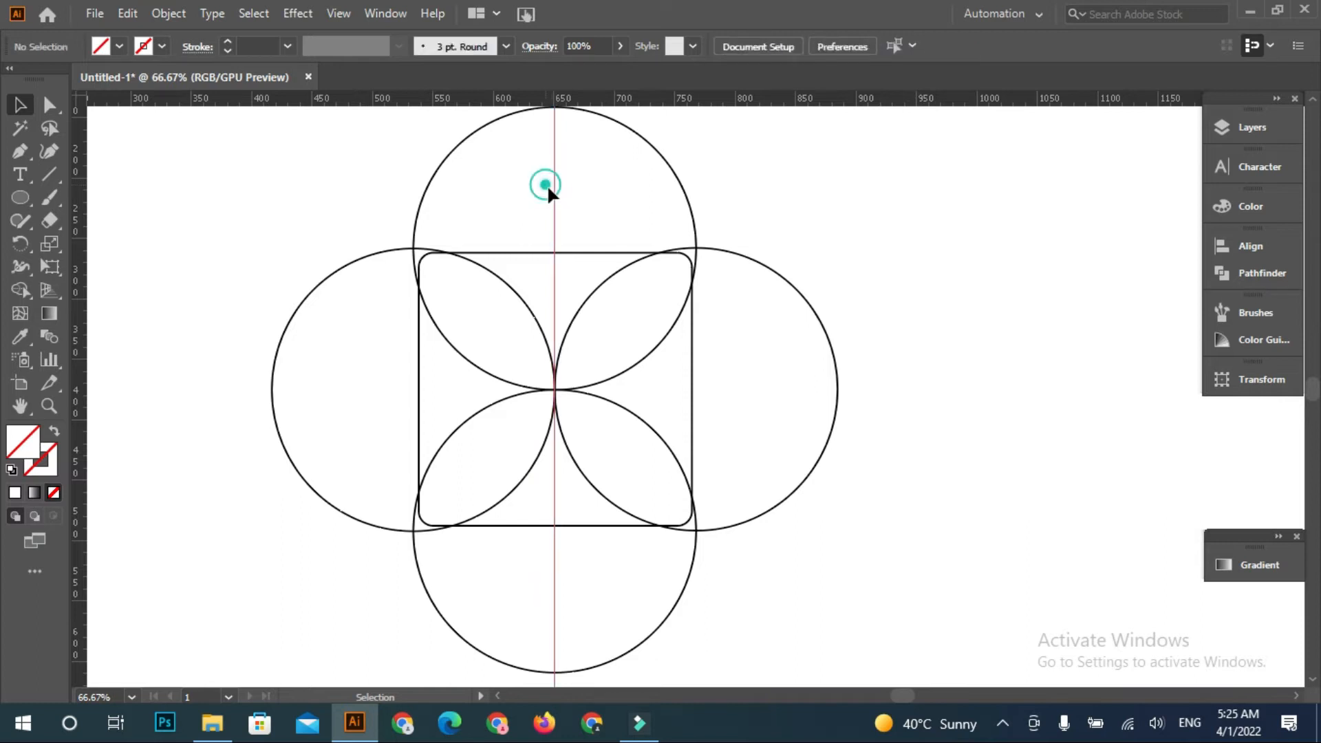
left_click(559, 195)
key("Delete")
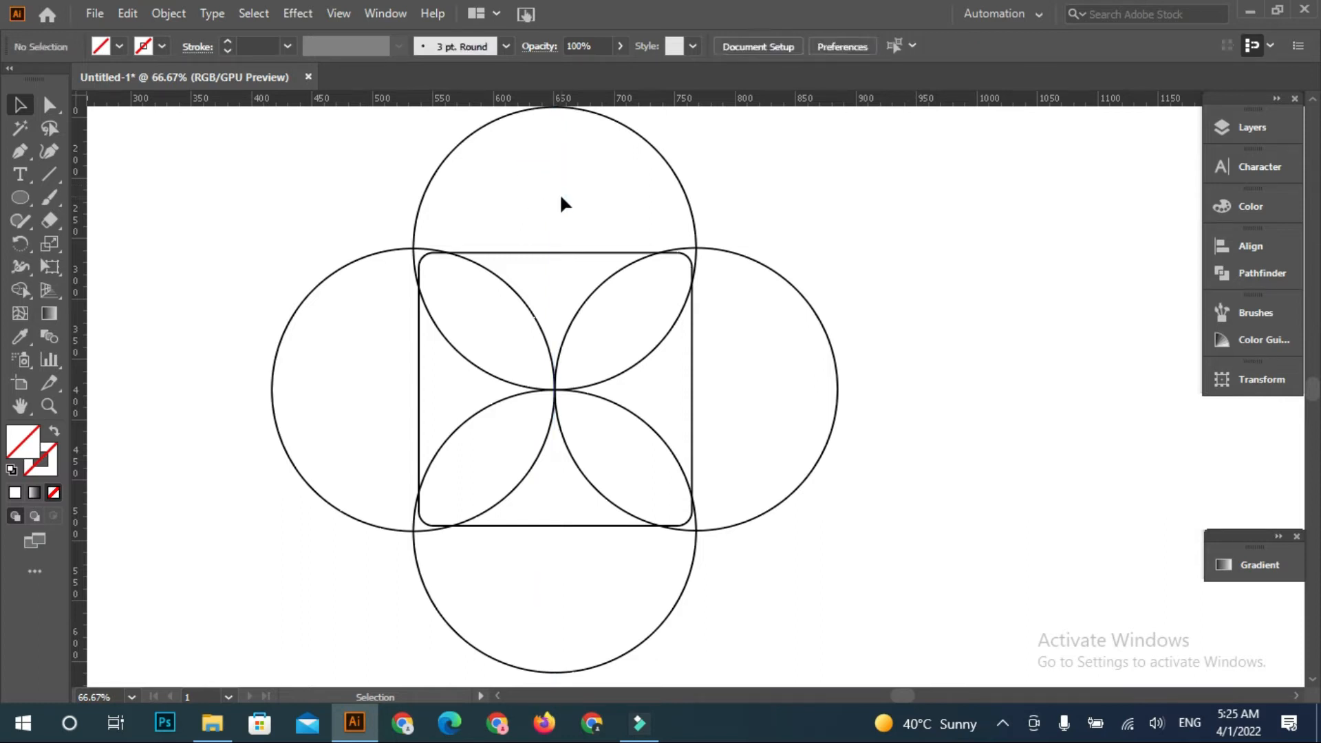
key("a")
key("ctrl+=")
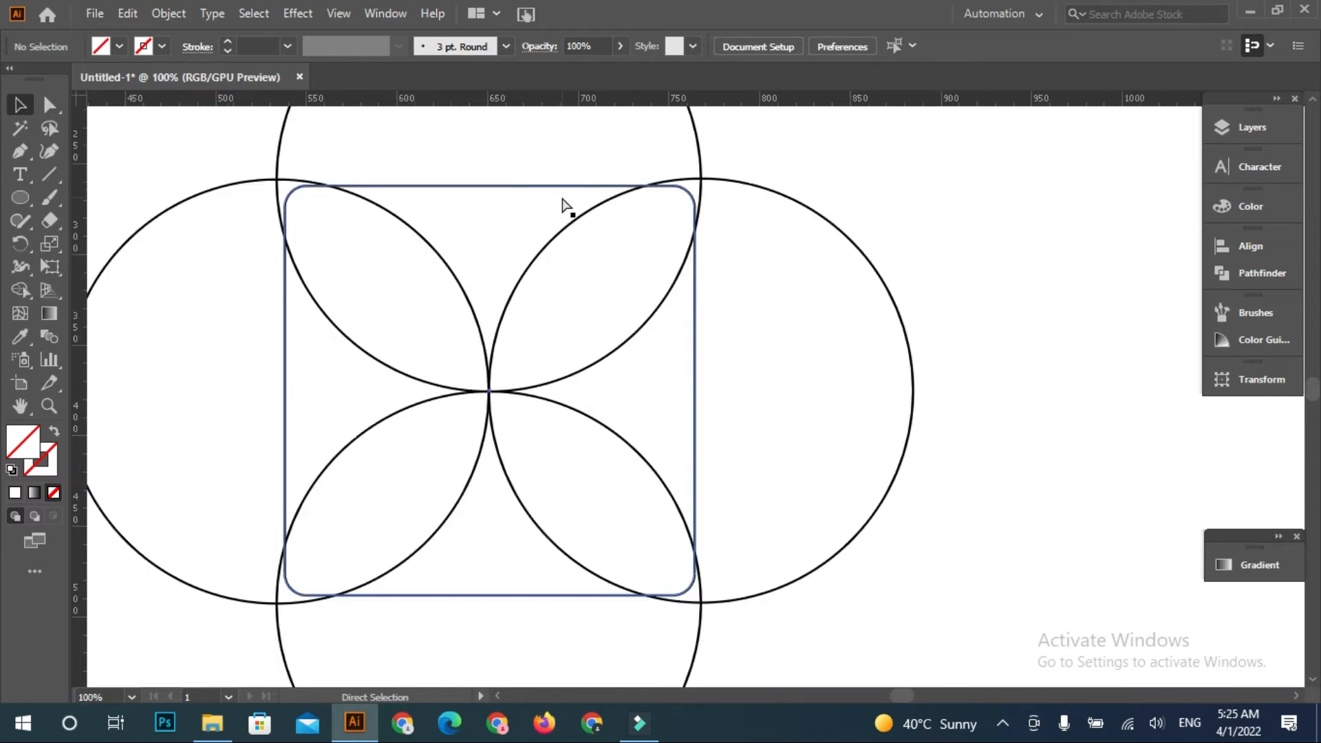
key("v")
key("ctrl+a")
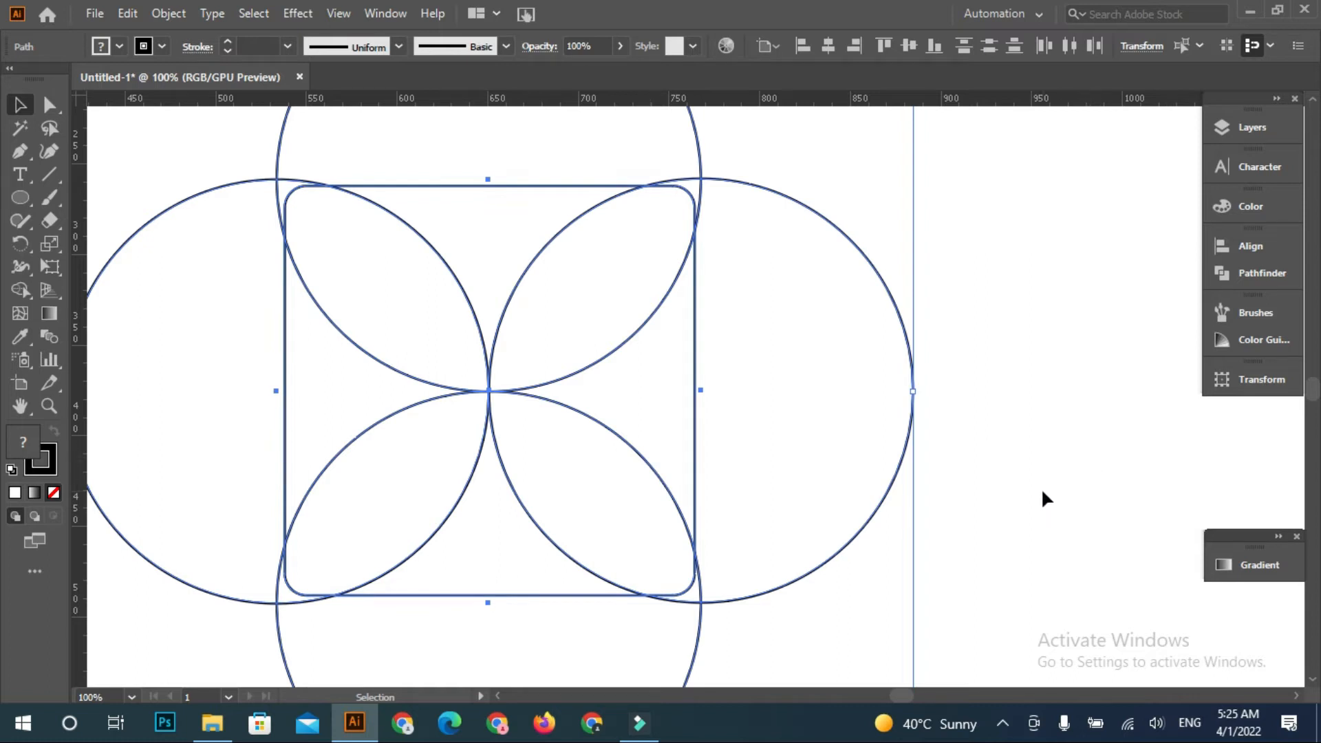
key("ctrl+minus")
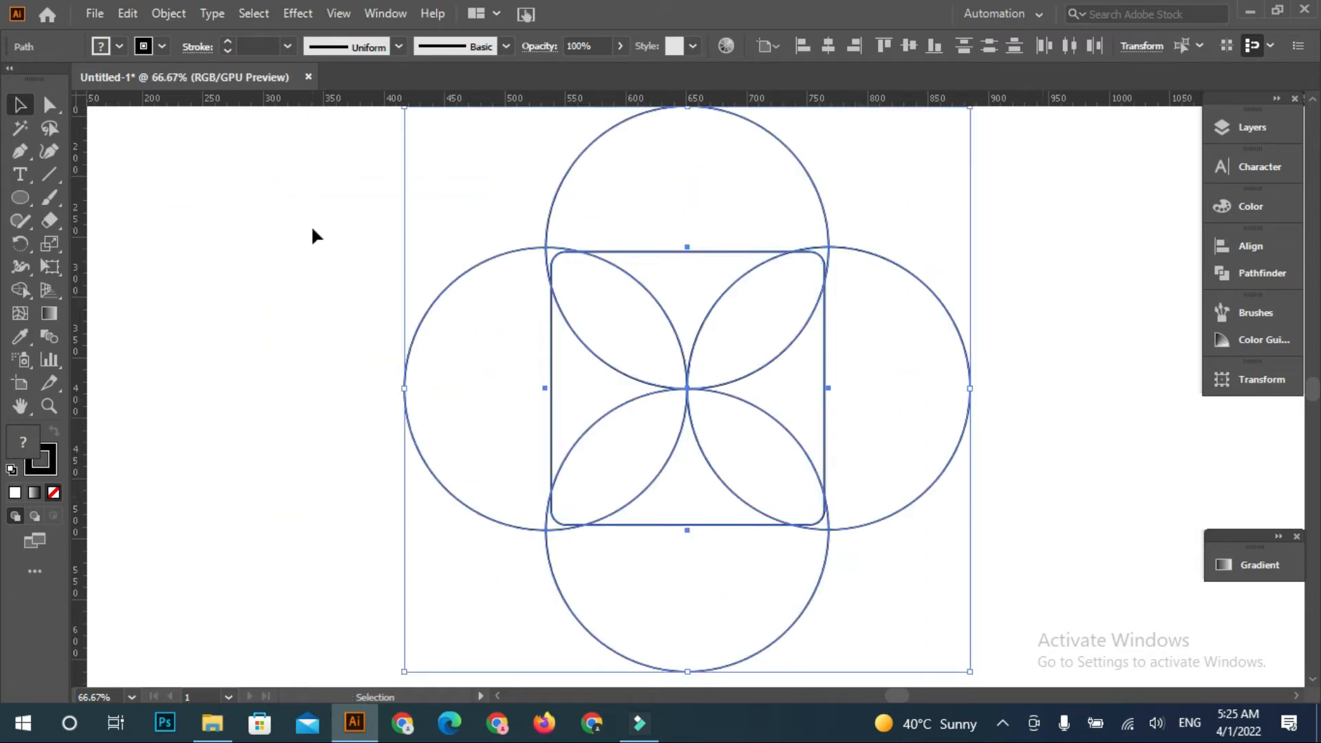
left_click(383, 280)
In outline view, nudge the left and right circles together one increment to the right at the square's center
key("a")
key("ctrl+y")
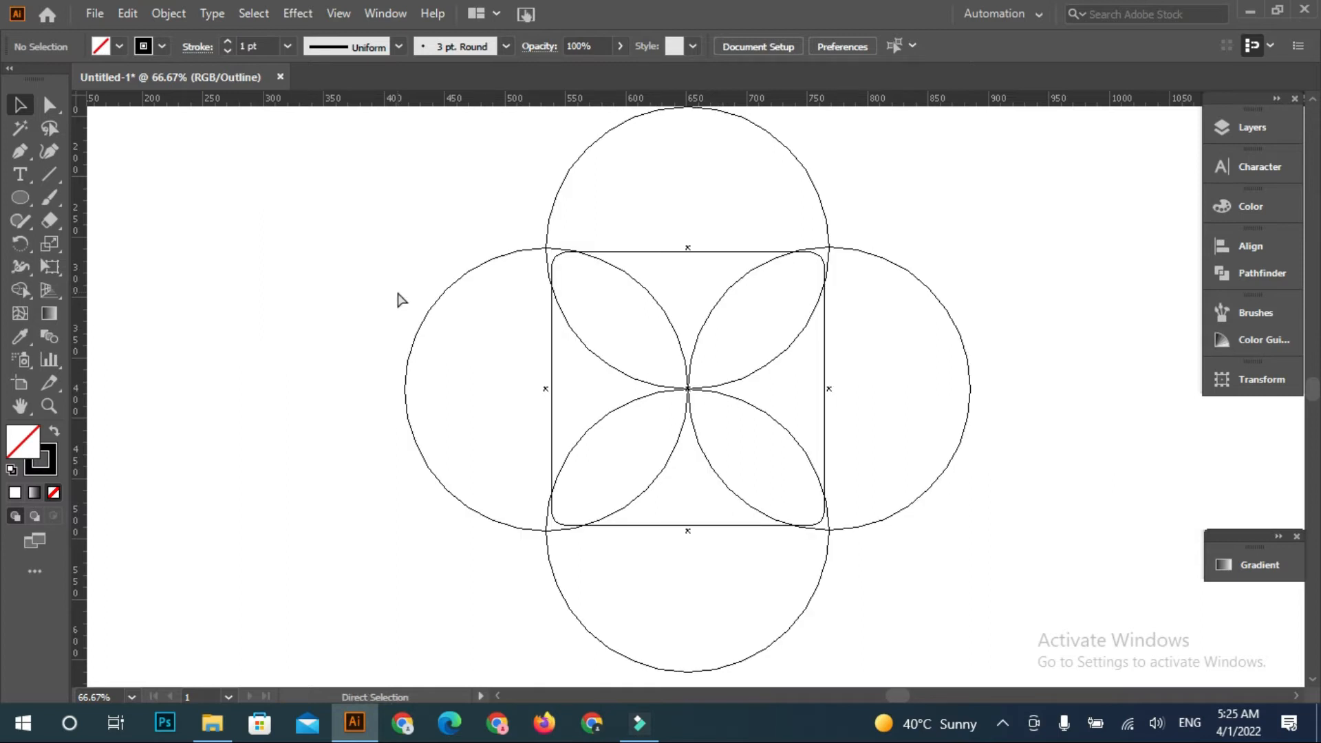
key("ctrl+equal")
key("ctrl+equal")
key("ctrl+equal")
key("ctrl+equal")
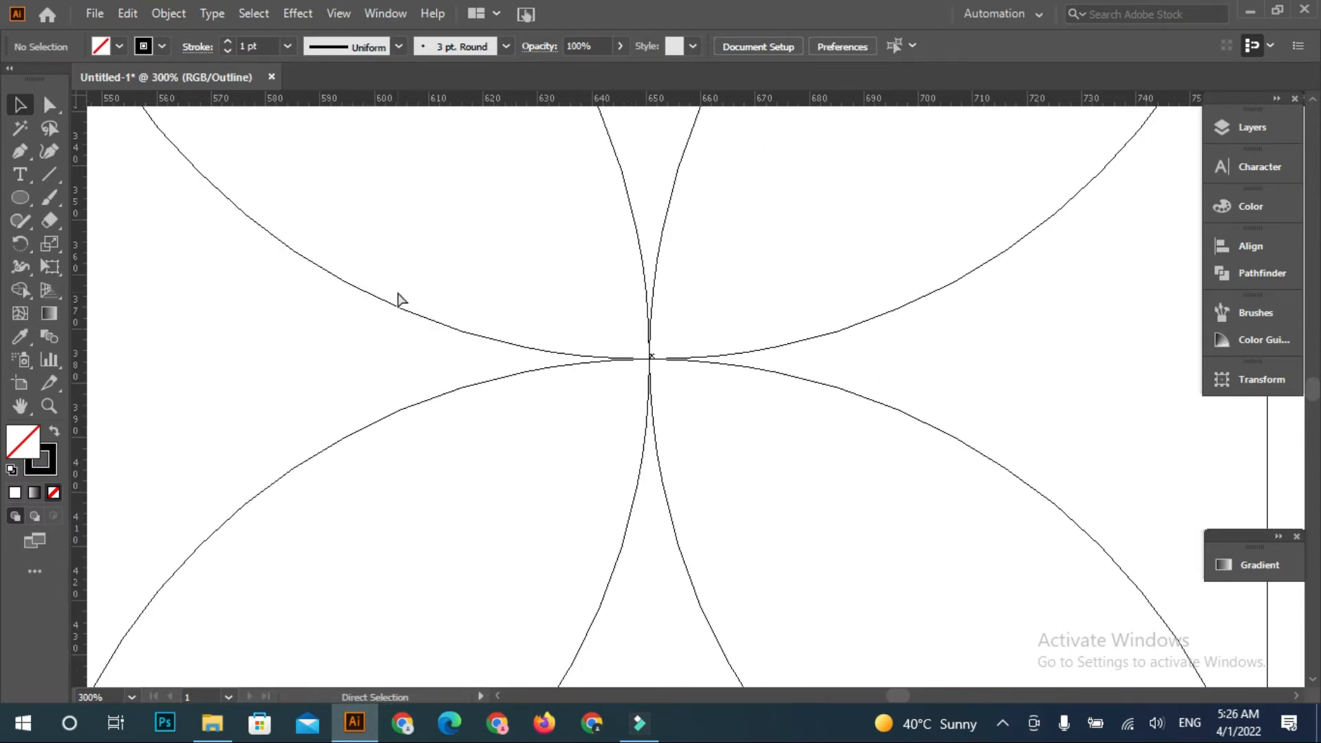
key("ctrl+equal")
key("ctrl+equal")
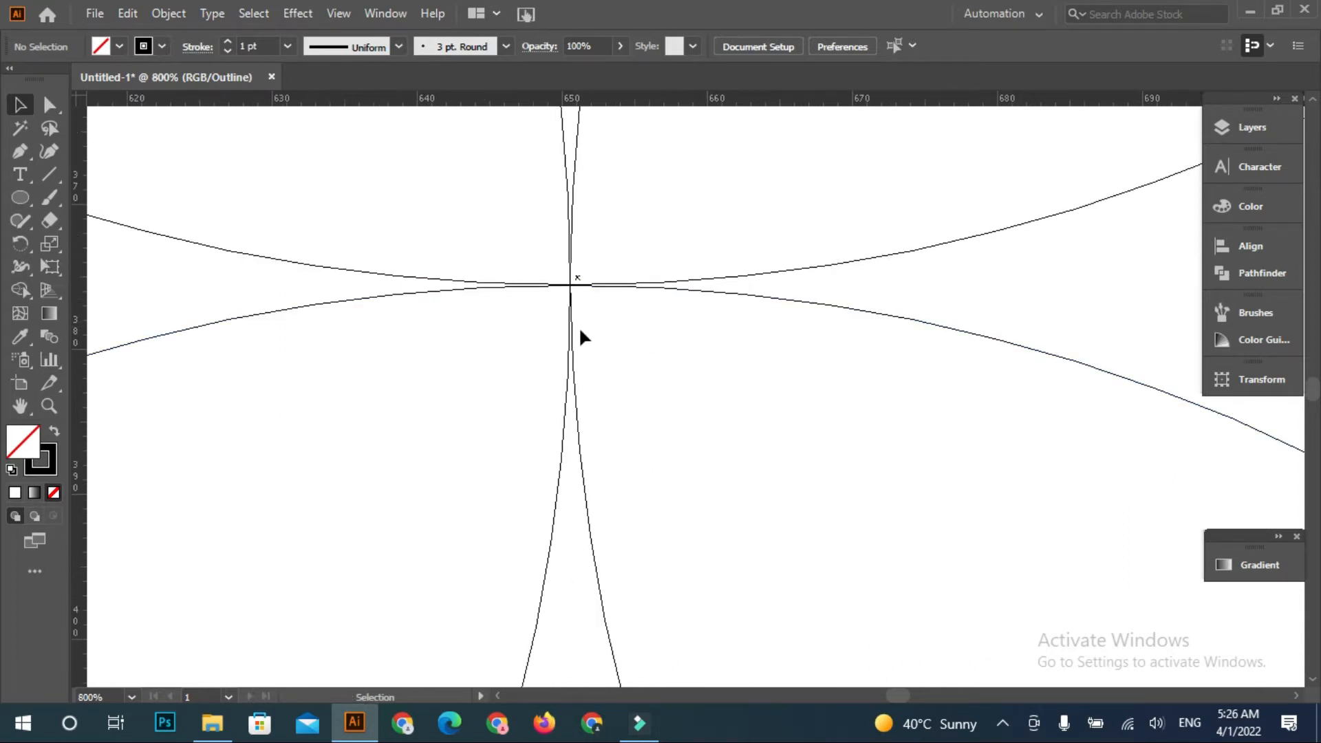
left_click_drag(544, 351, 586, 391)
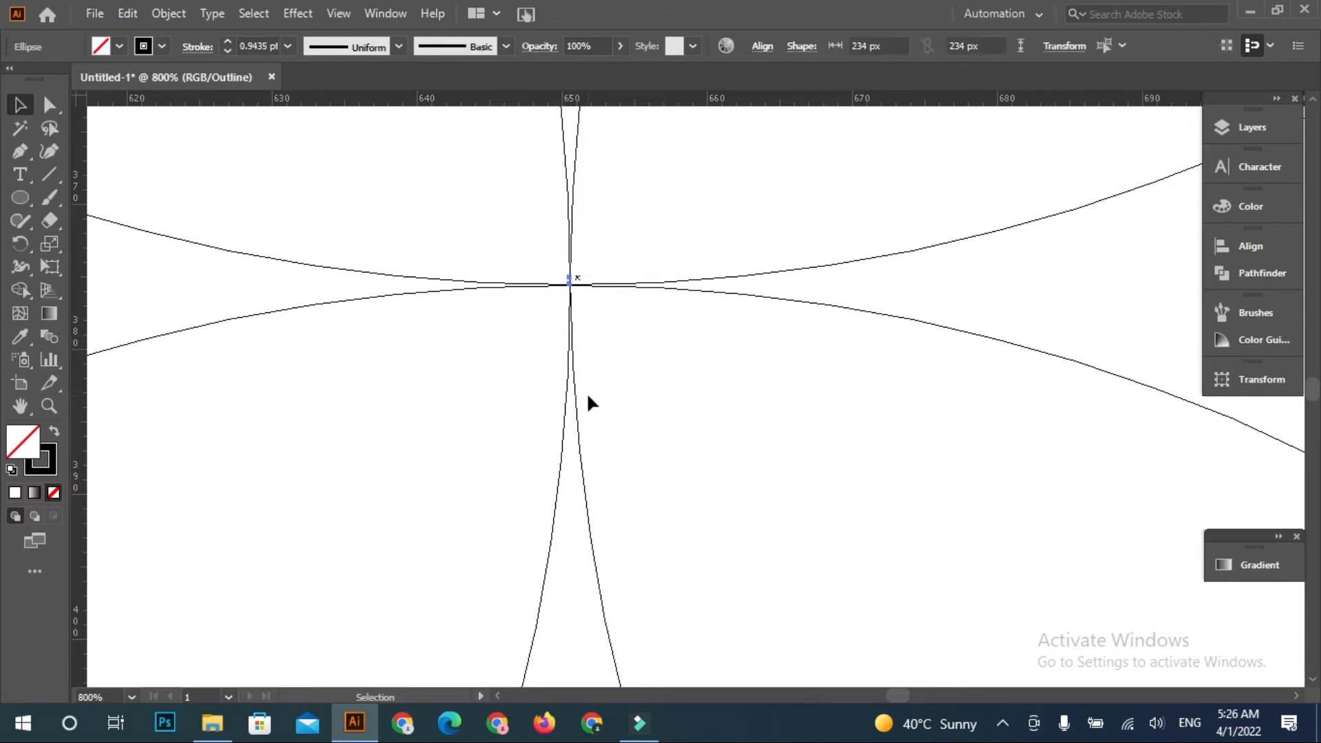
key("Right")
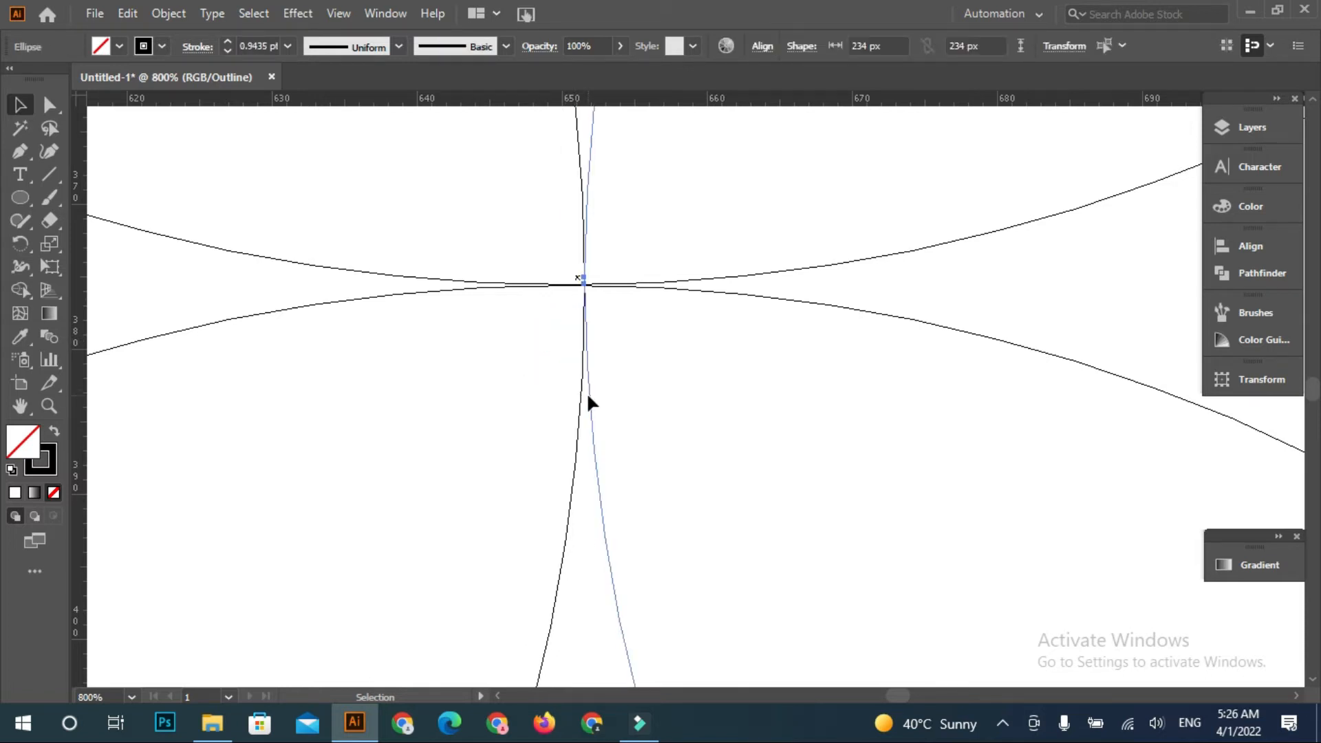
Return from outline view to the preview display and deselect the two circles
key("ctrl")
key("ctrl+minus")
key("ctrl+minus")
key("ctrl+minus")
key("ctrl+minus")
key("ctrl+minus")
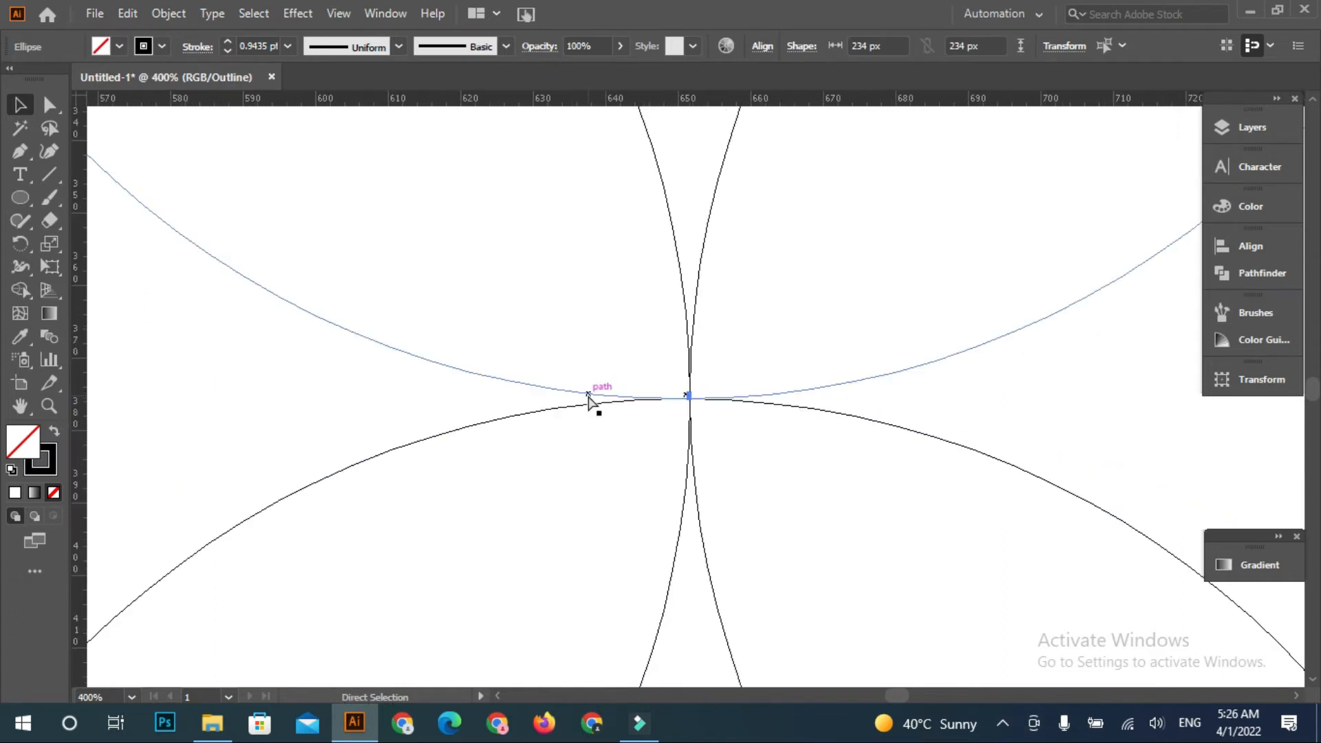
key("ctrl+minus")
key("ctrl+minus")
key("ctrl+y")
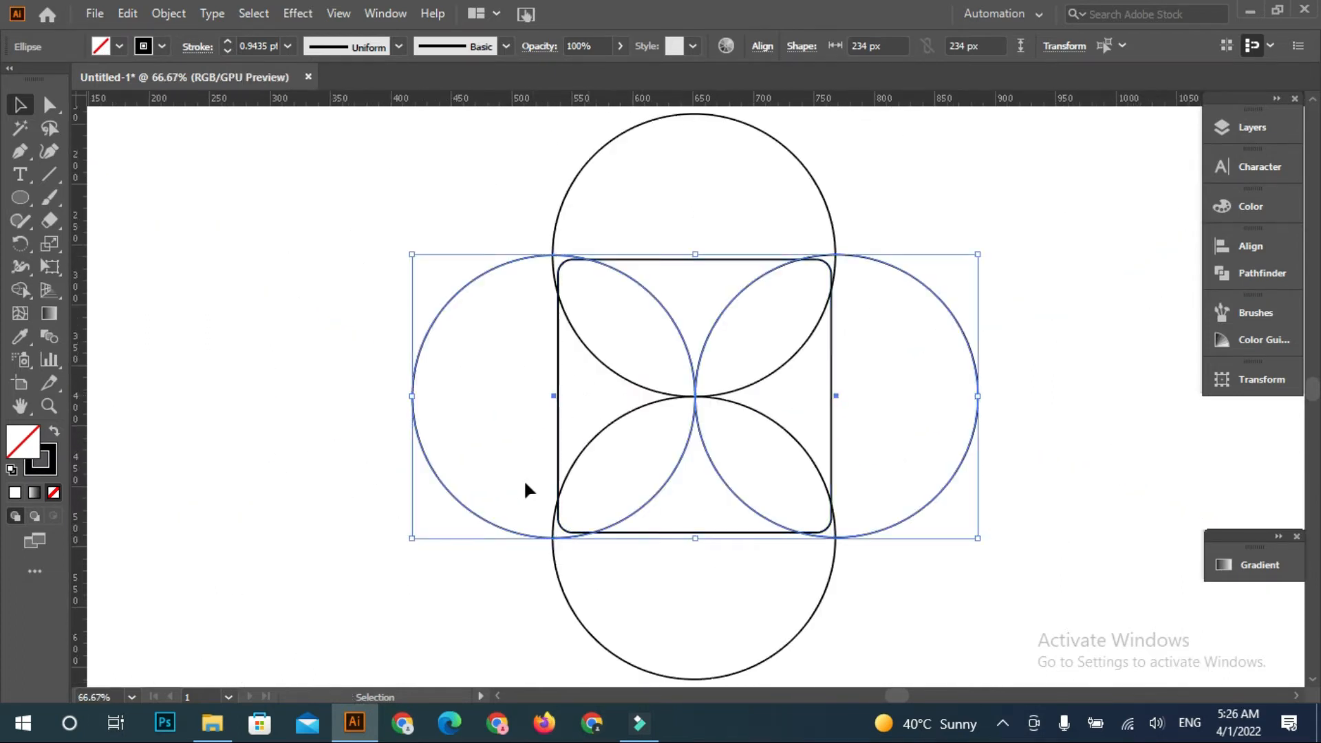
left_click(362, 509)
Merge each petal inside the square with its neighbouring wedge using Shape Builder, forming a four-blade pinwheel
key("ctrl+a")
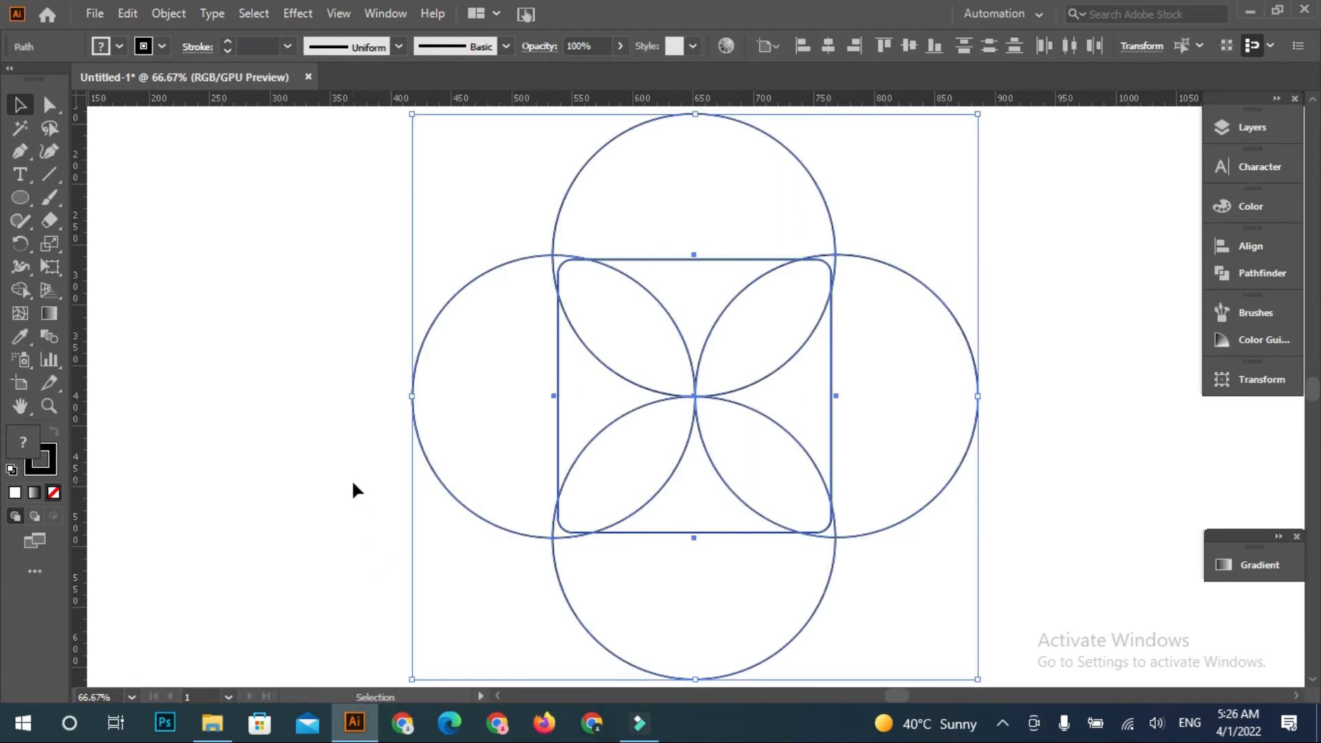
left_click(21, 289)
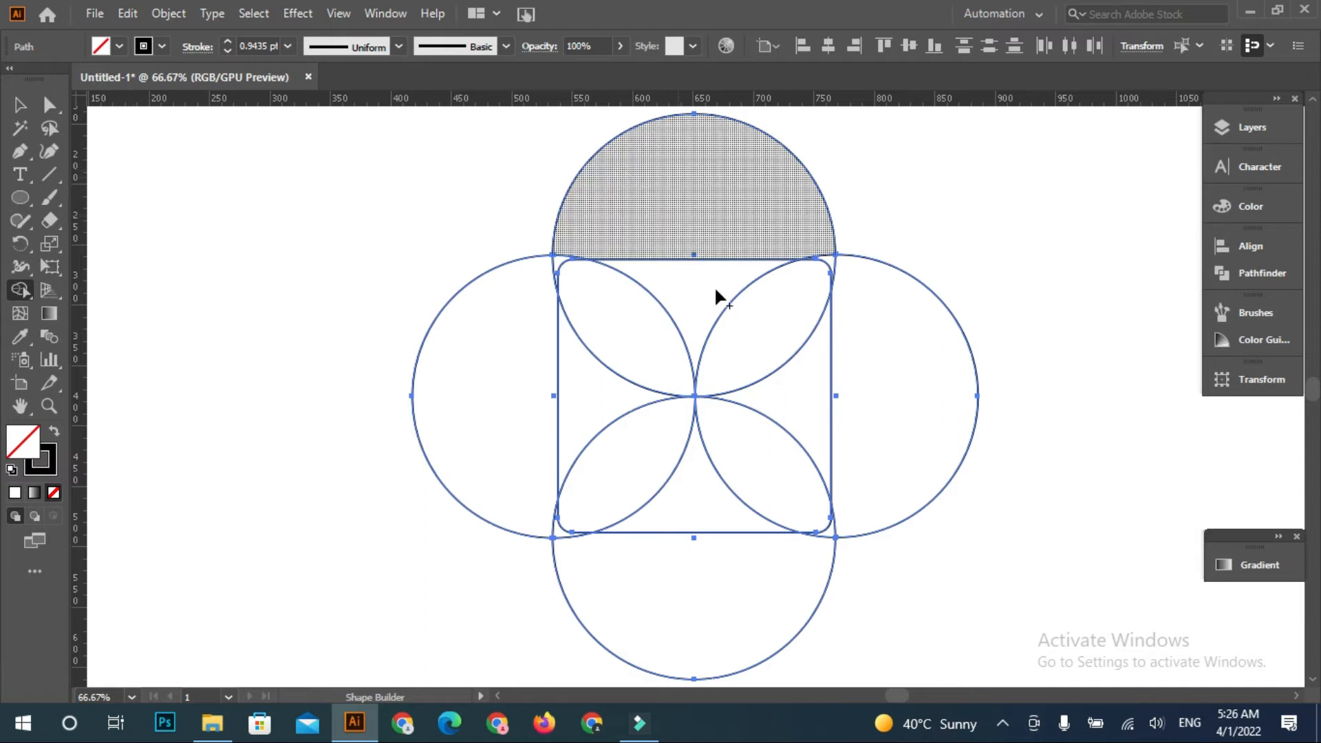
left_click_drag(732, 323, 702, 287)
mouse_move(639, 363)
left_mouse_down()
mouse_move(637, 403)
mouse_move(685, 483)
left_mouse_up()
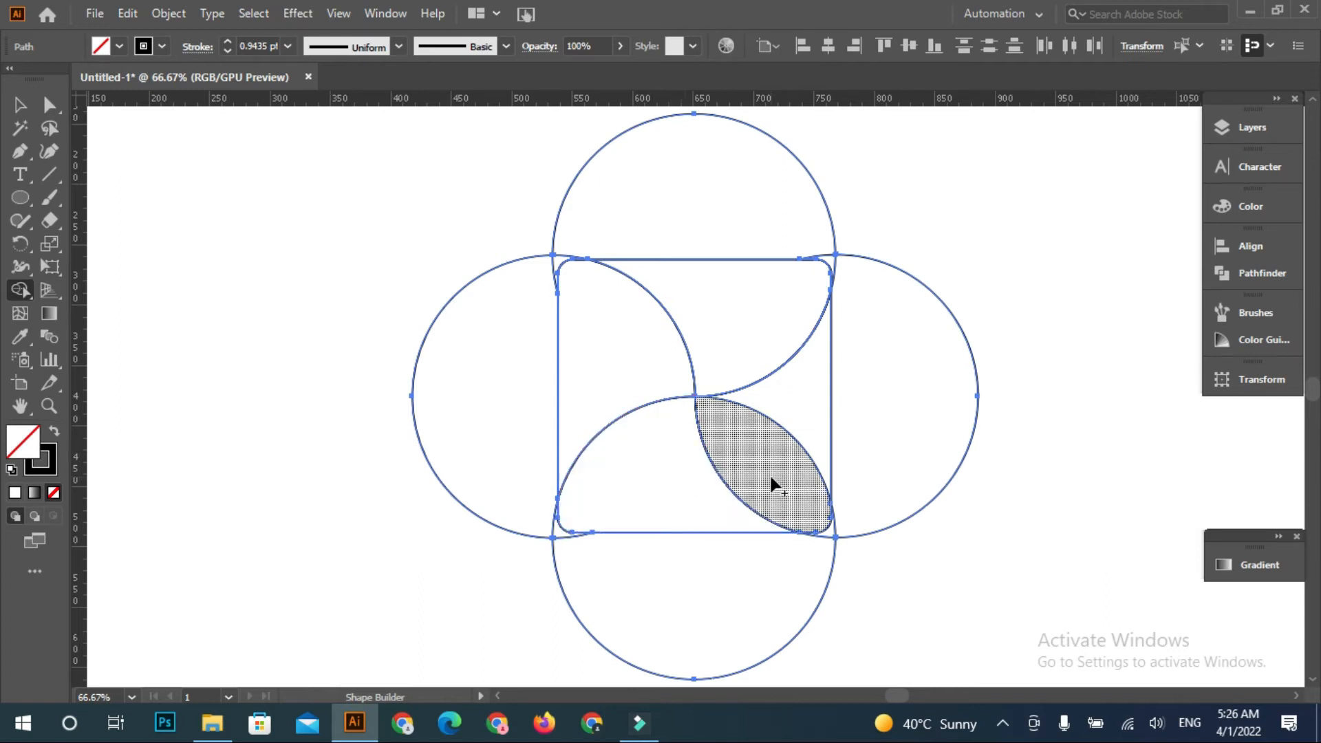
mouse_move(779, 457)
left_mouse_down()
mouse_move(788, 462)
mouse_move(799, 424)
left_mouse_up()
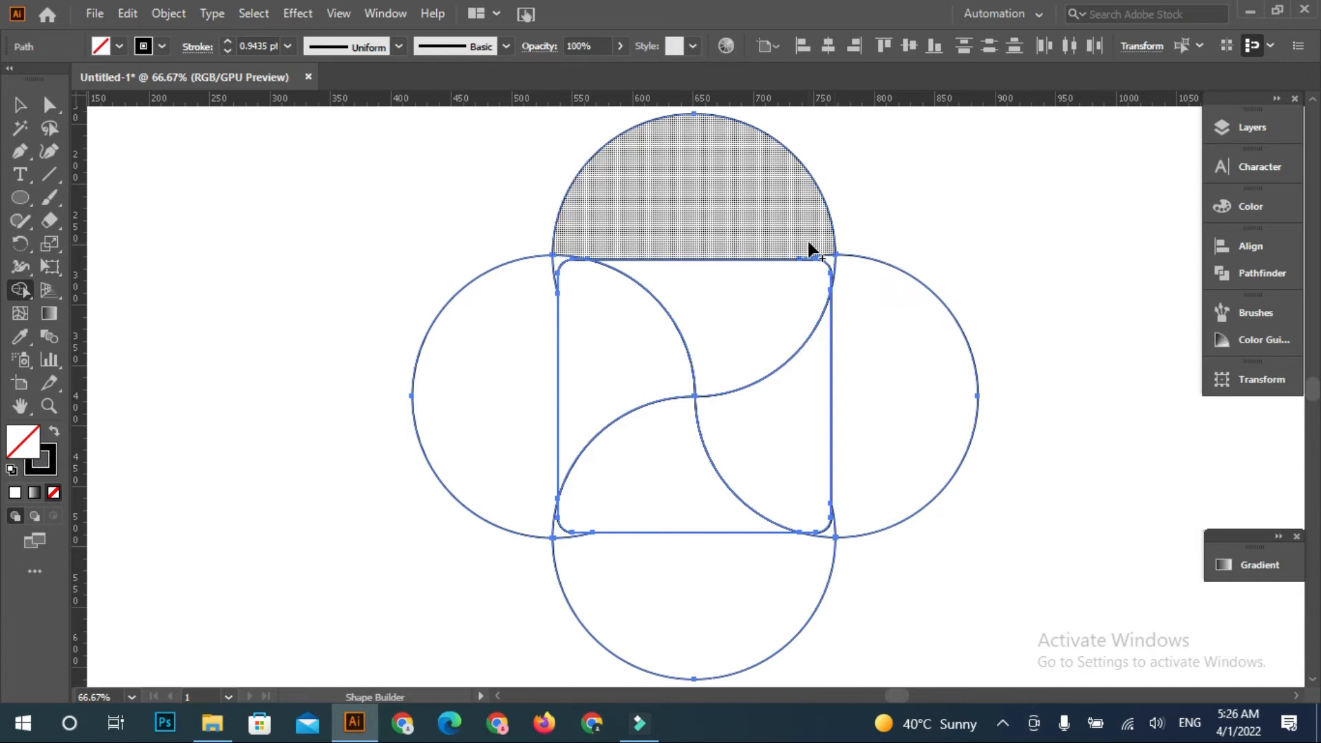
Remove the circle portions outside the top, right, bottom and left sides of the square with Shape Builder
left_click_drag(809, 243, 894, 323)
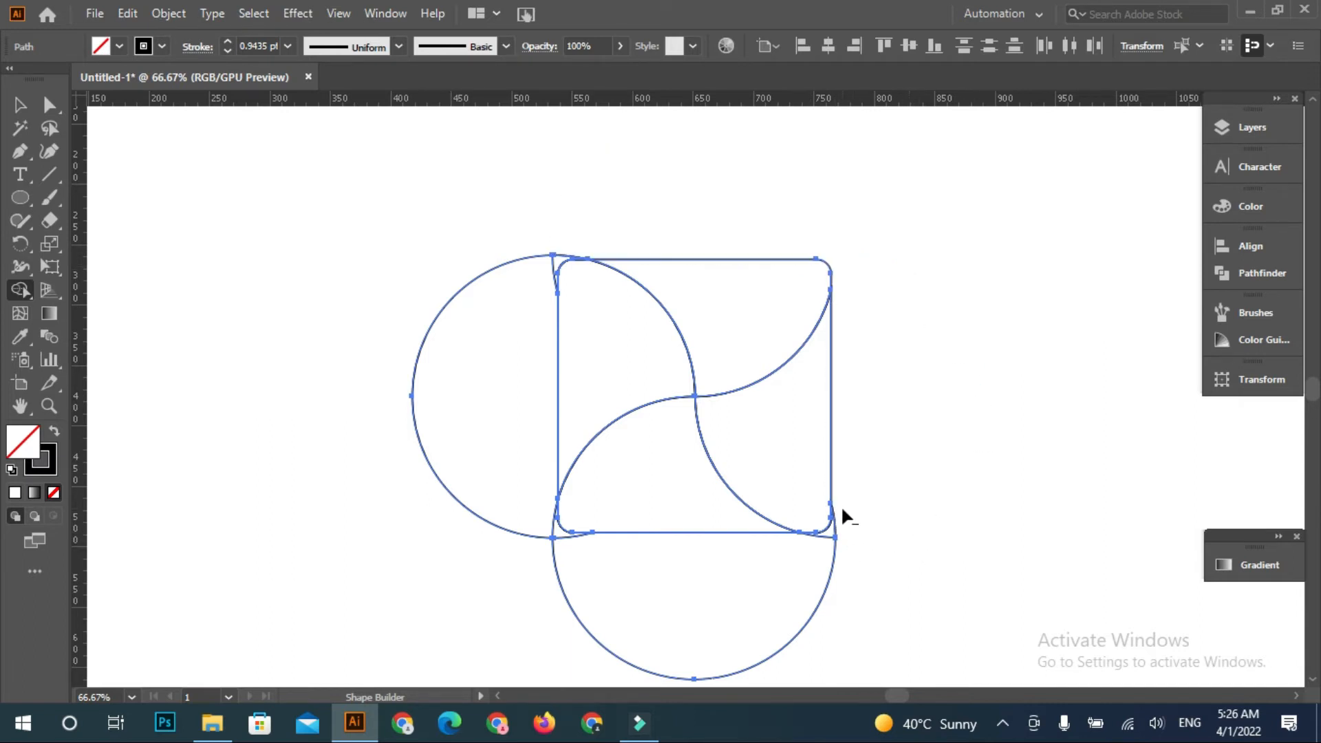
left_click(826, 554, "alt")
left_click_drag(556, 530, 572, 541)
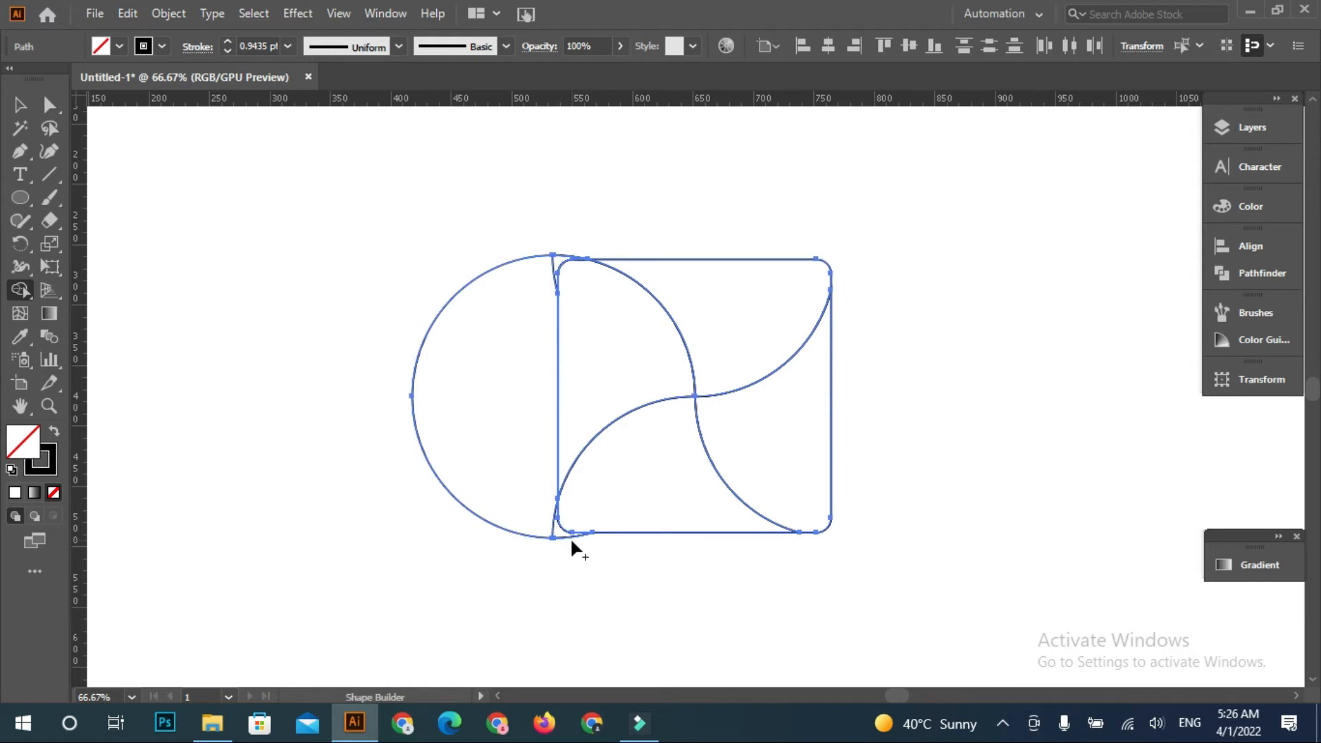
left_click_drag(537, 527, 565, 542)
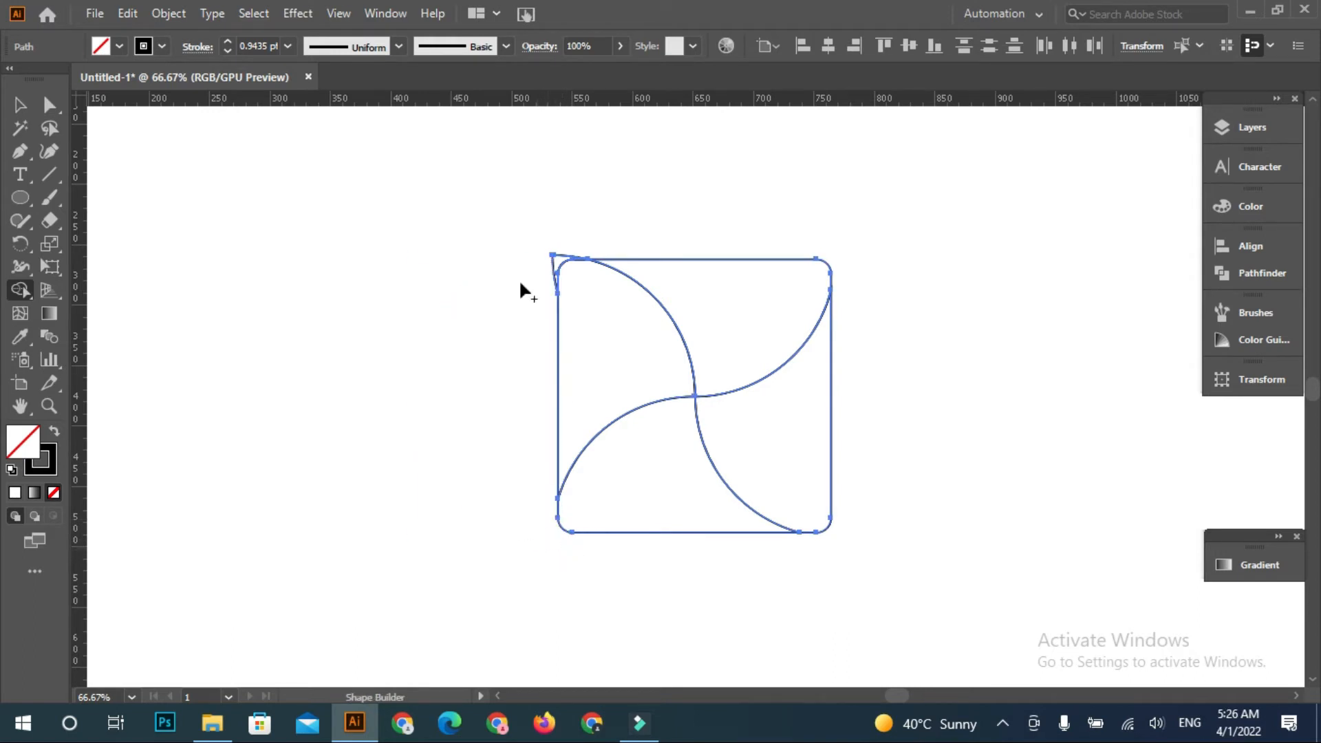
Remove the leftover sliver outside the square's upper-left corner with Shape Builder and deselect the artwork
key("ctrl+=")
key("ctrl+=")
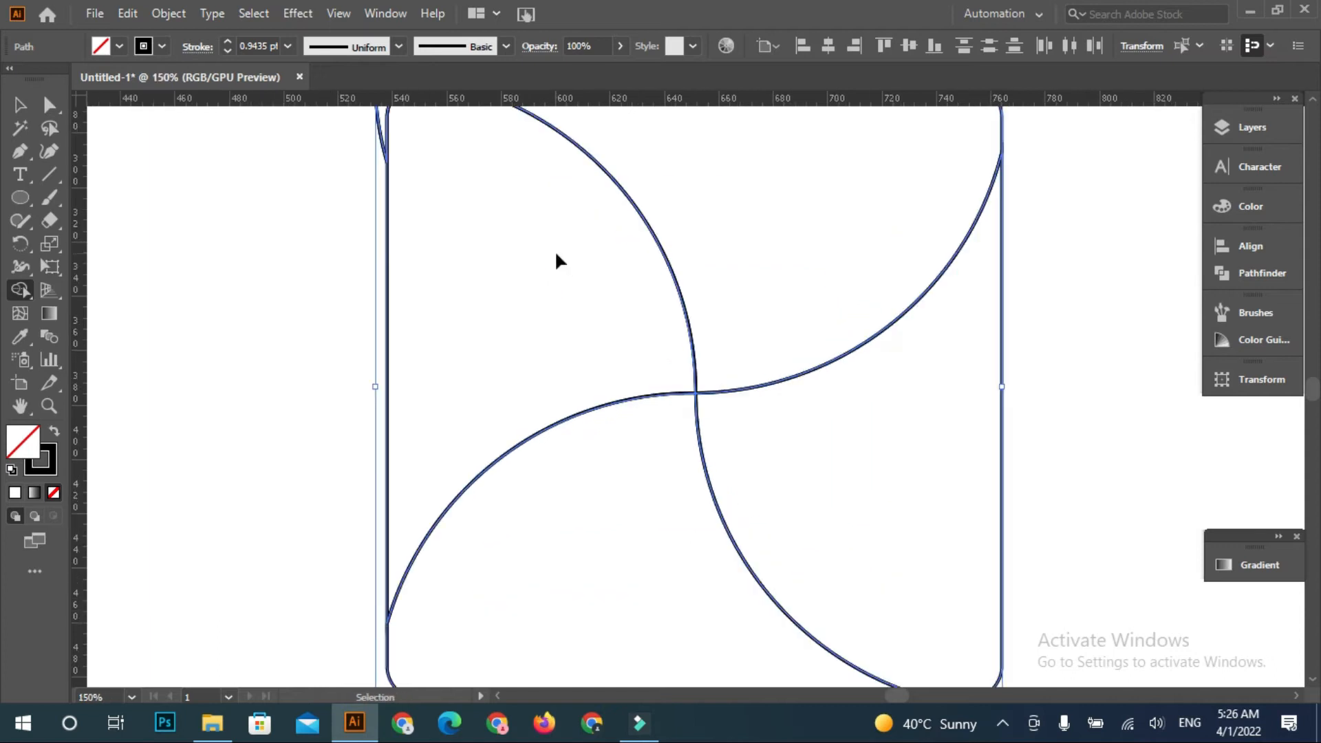
key("space")
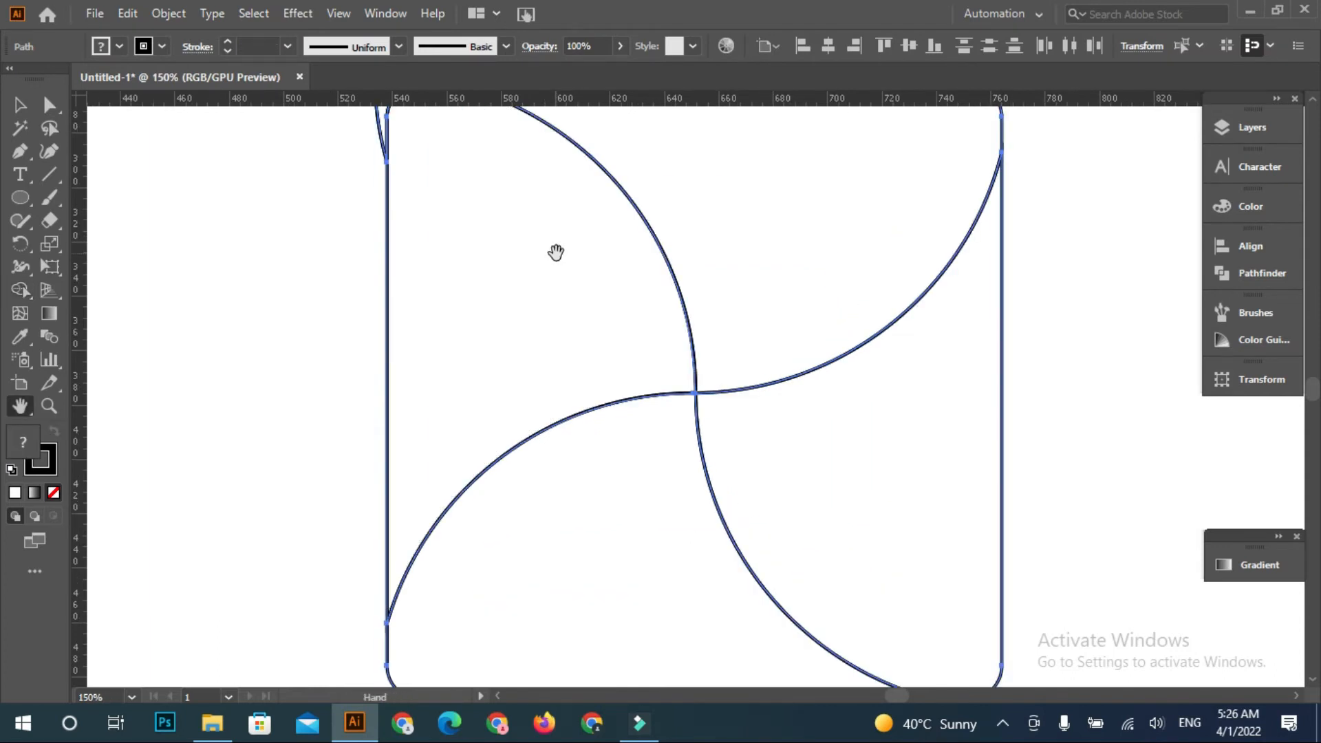
left_click_drag(556, 253, 647, 688)
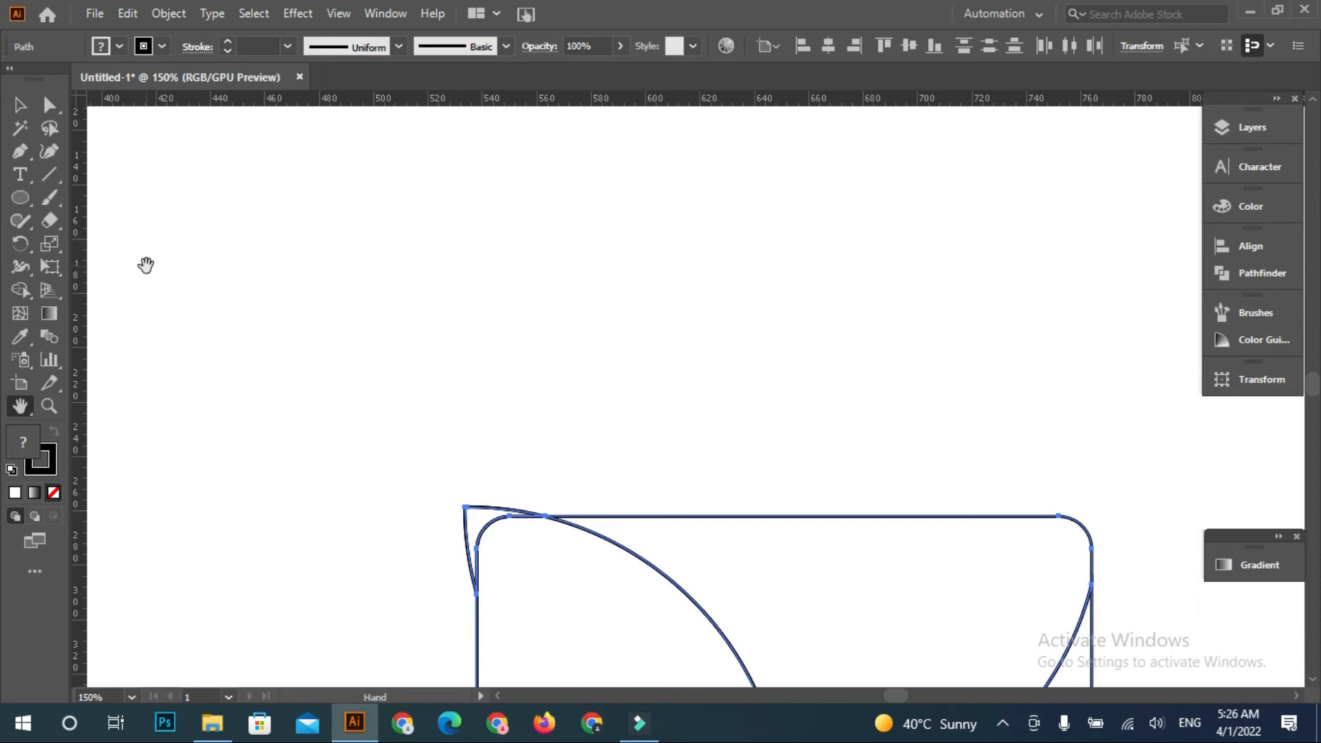
left_click(18, 290)
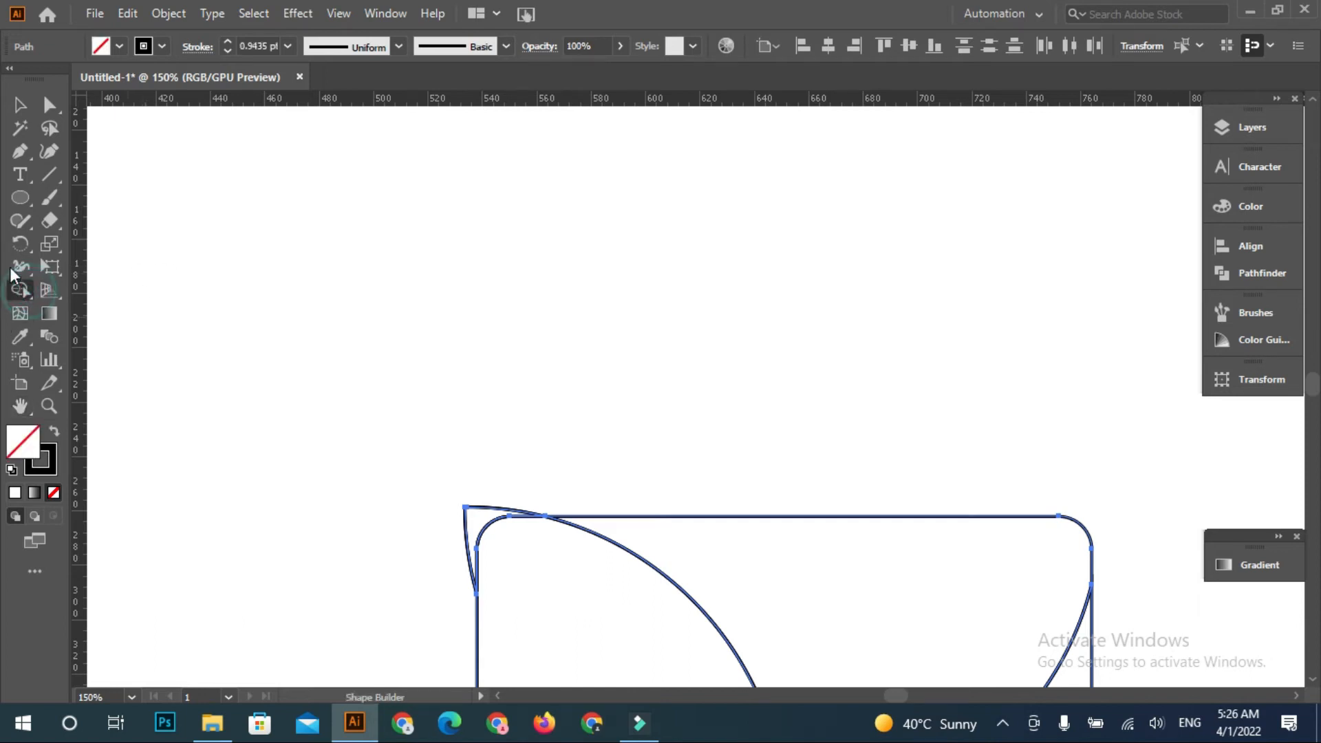
left_click_drag(472, 530, 472, 481)
key("ctrl")
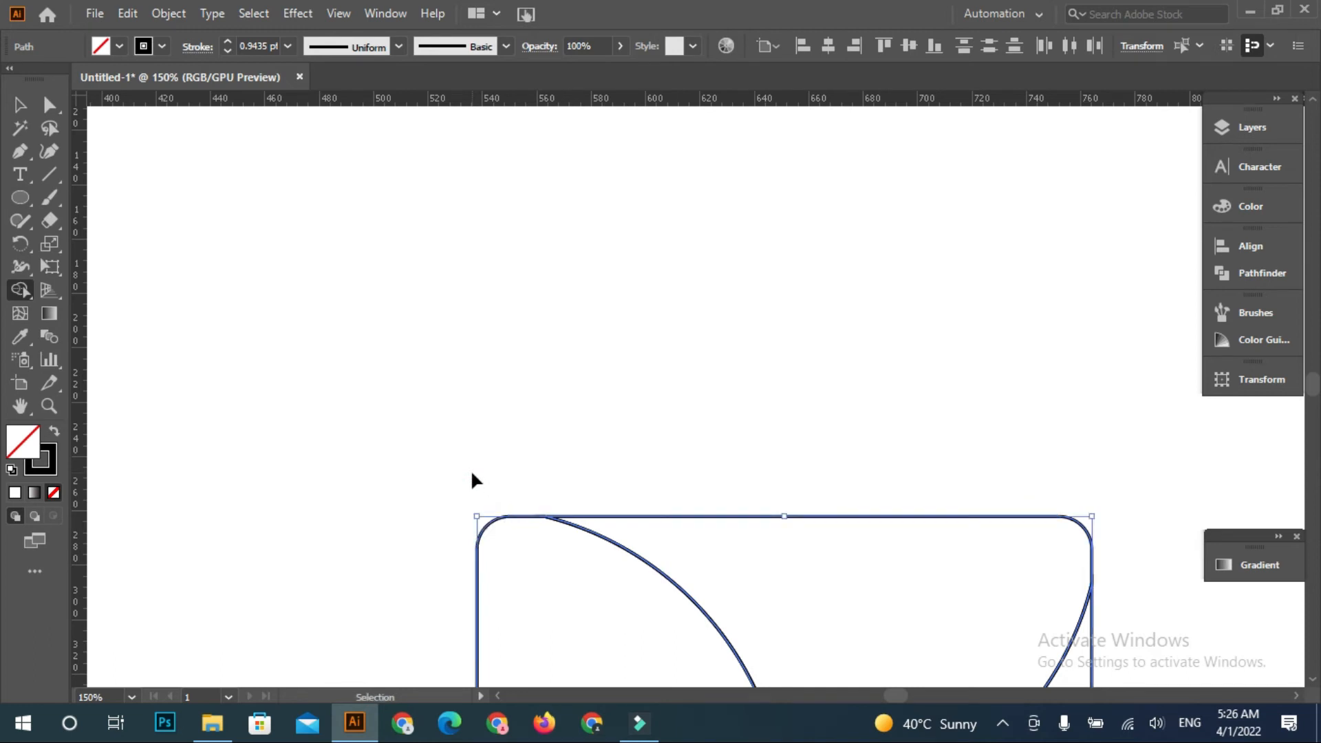
key("ctrl+minus")
key("v")
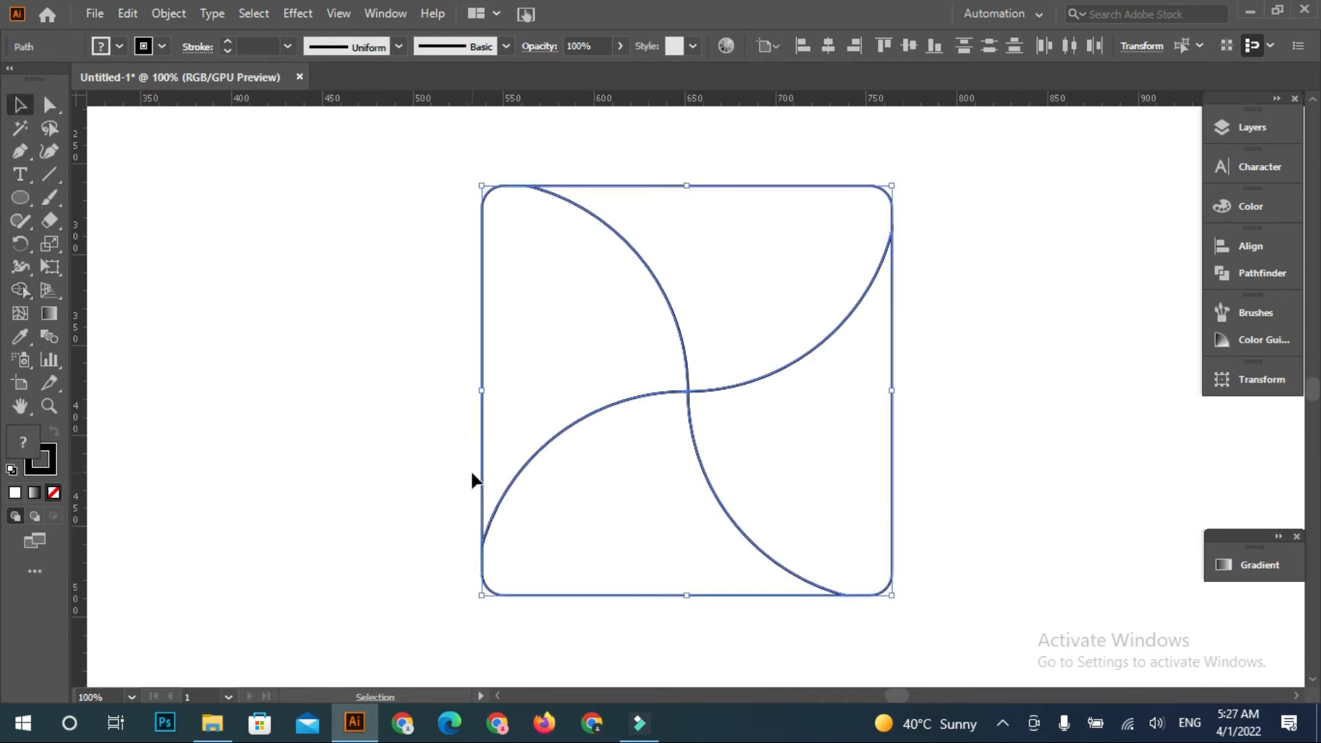
left_click(395, 501)
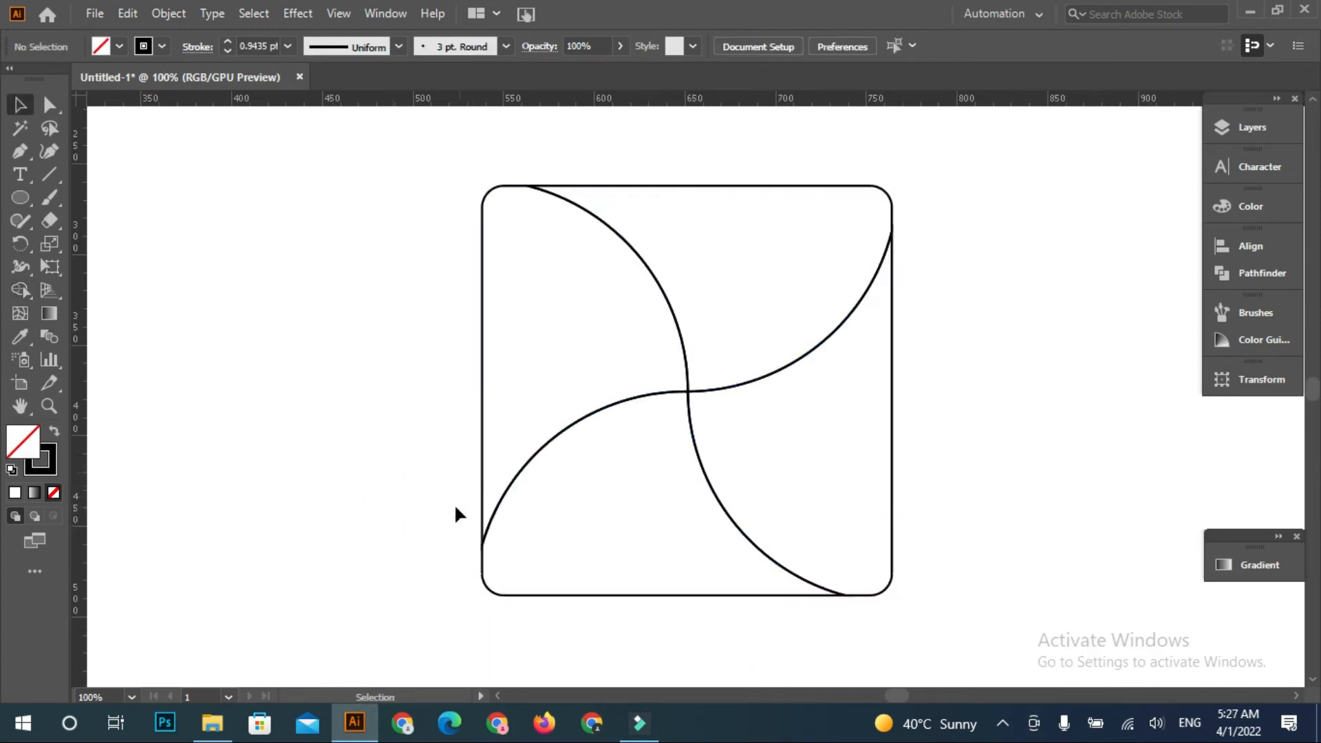
left_click(506, 490)
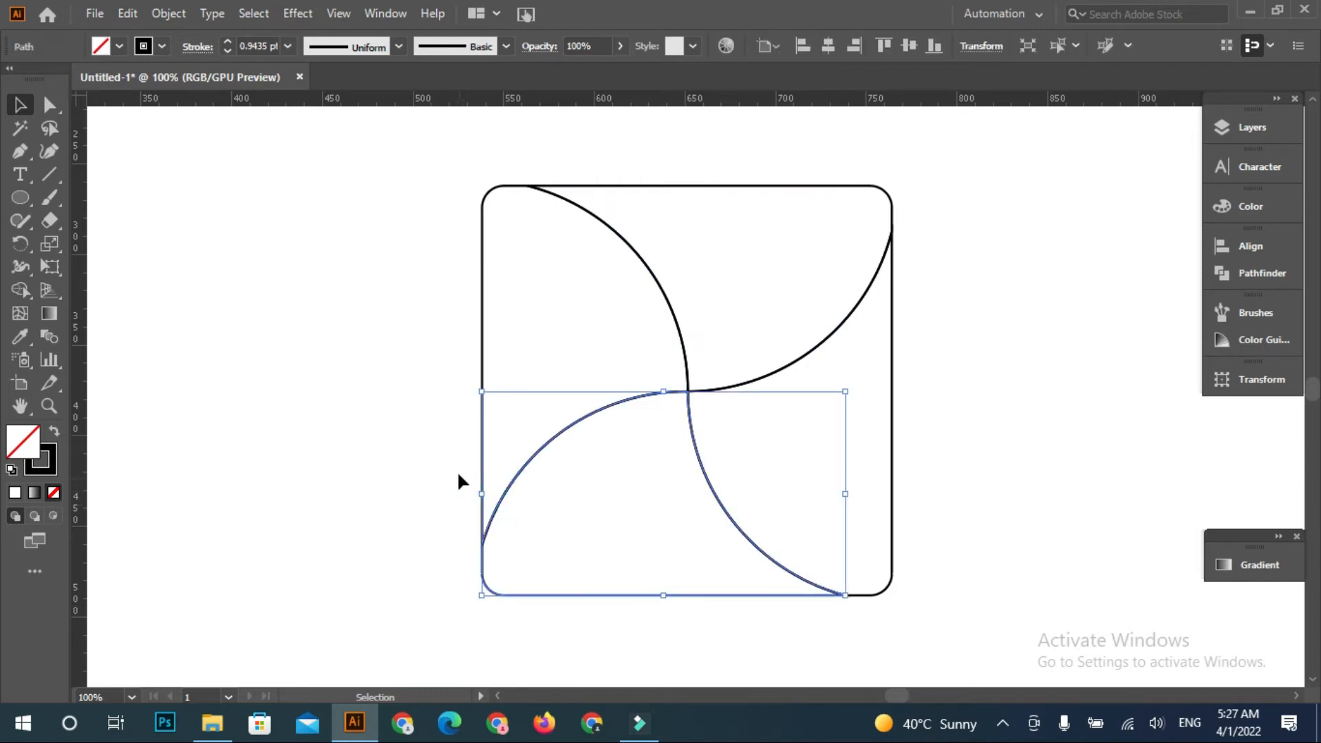
left_click(478, 365)
left_click(477, 365)
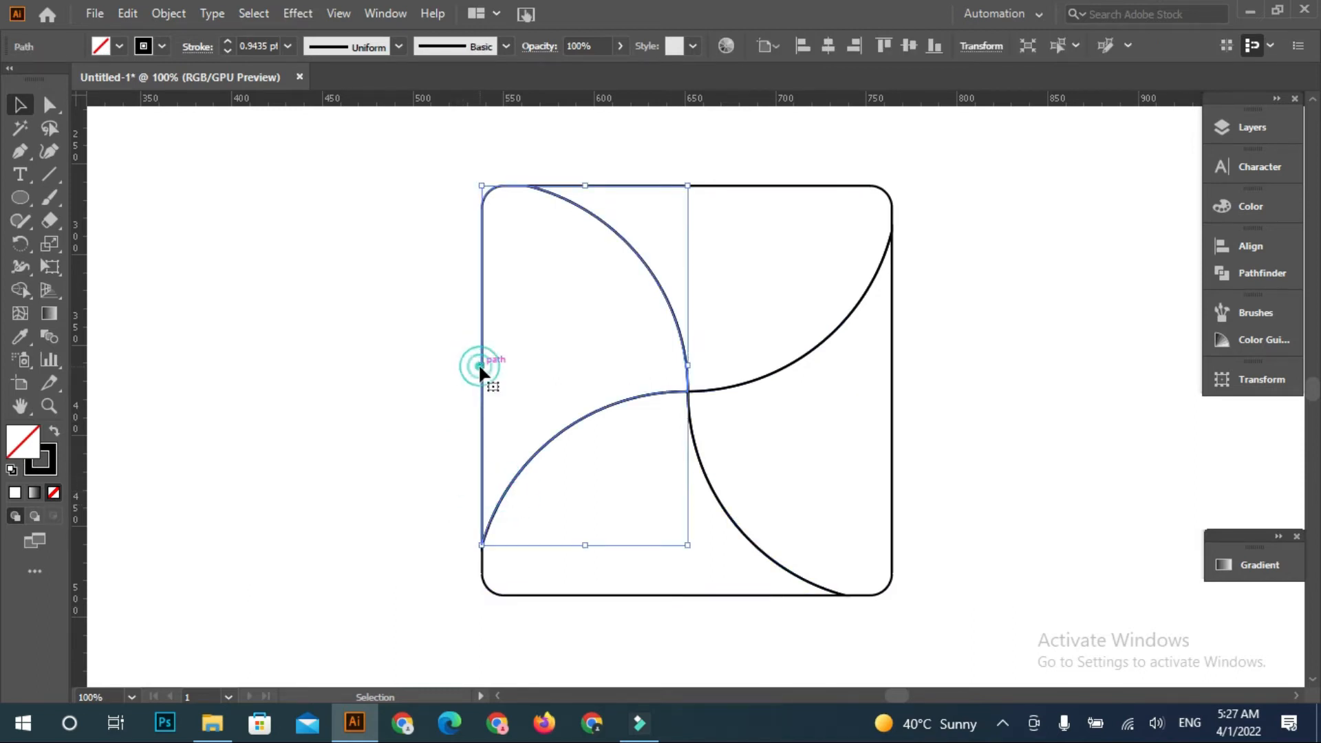
left_click(359, 255)
Fill all four pinwheel blades with the white-to-black linear gradient and remove their stroke
key("ctrl+a")
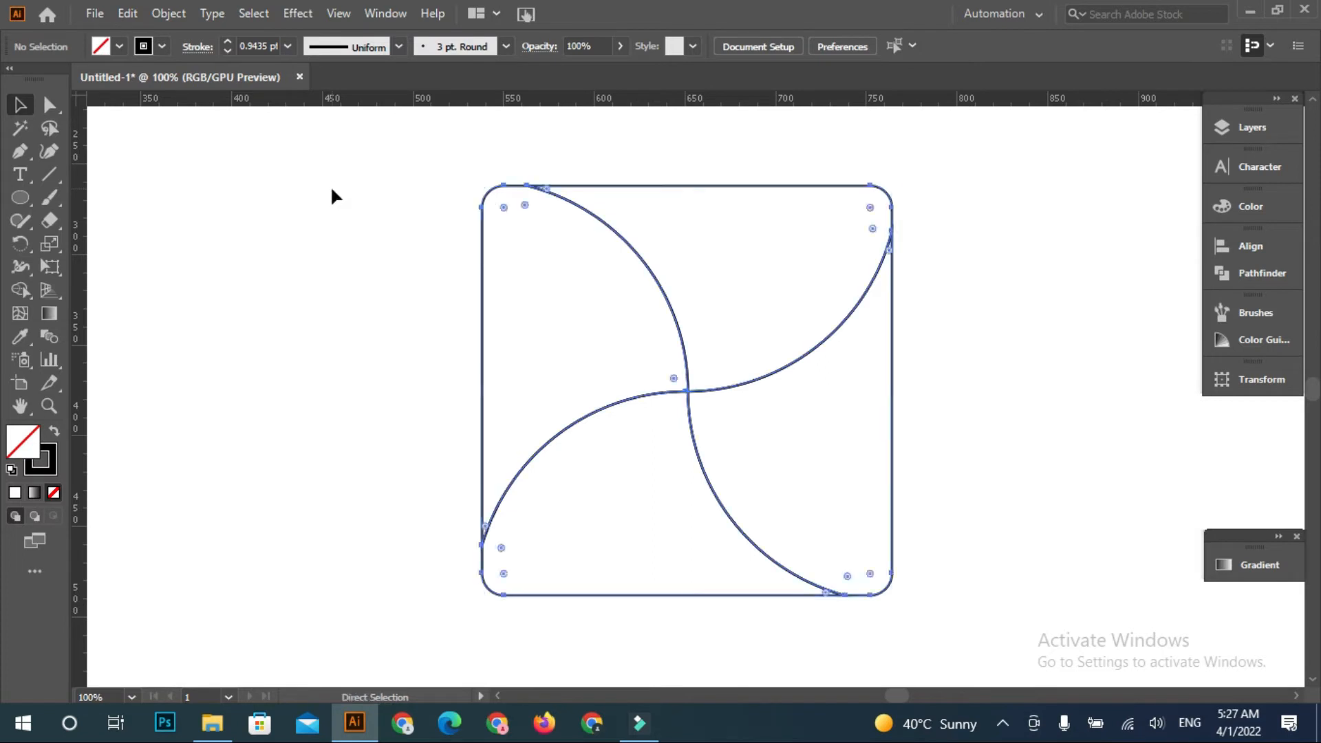
left_click(36, 491)
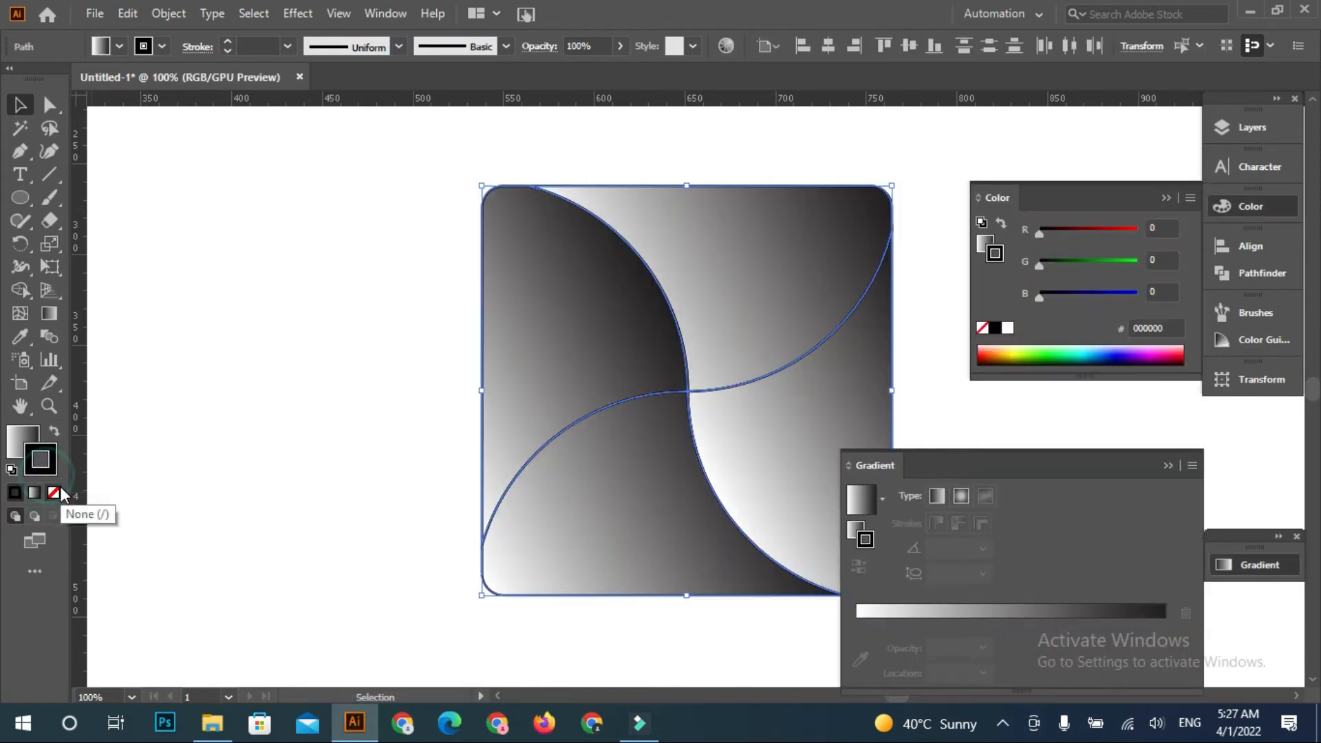
left_click(59, 490)
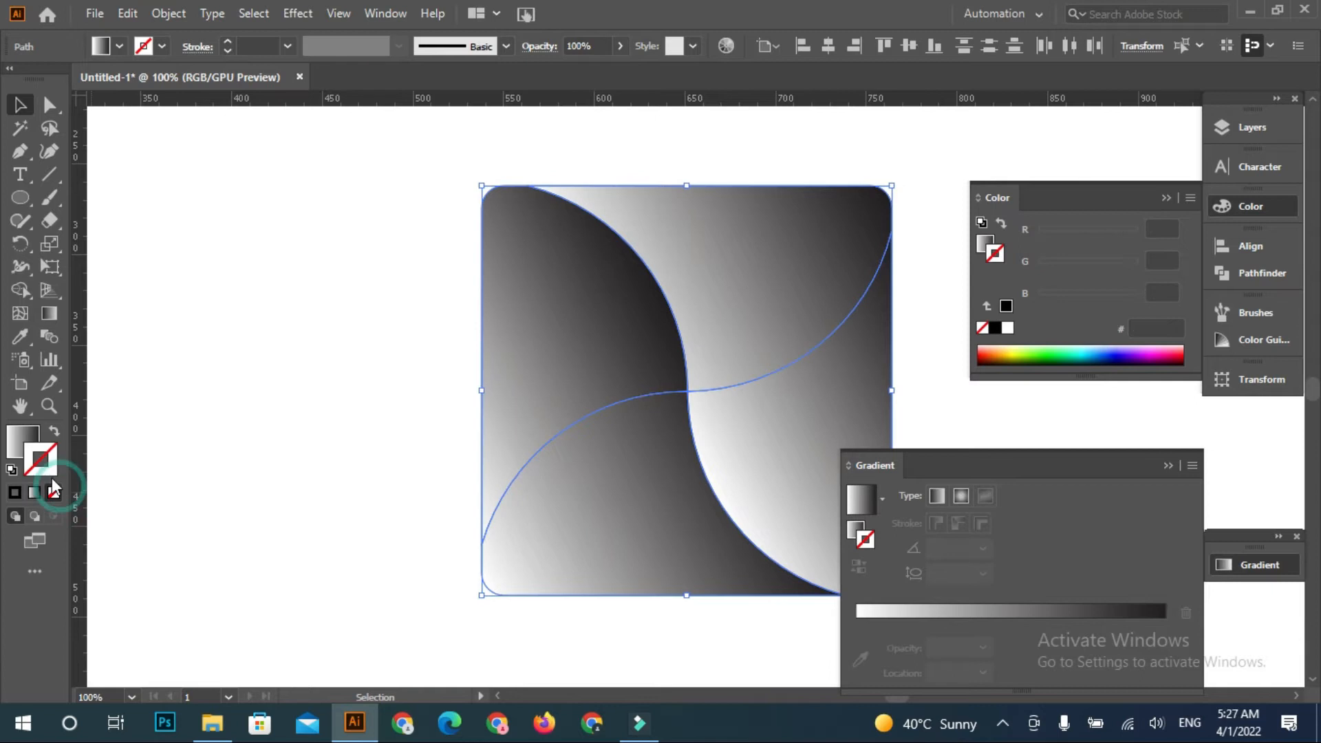
left_click(16, 440)
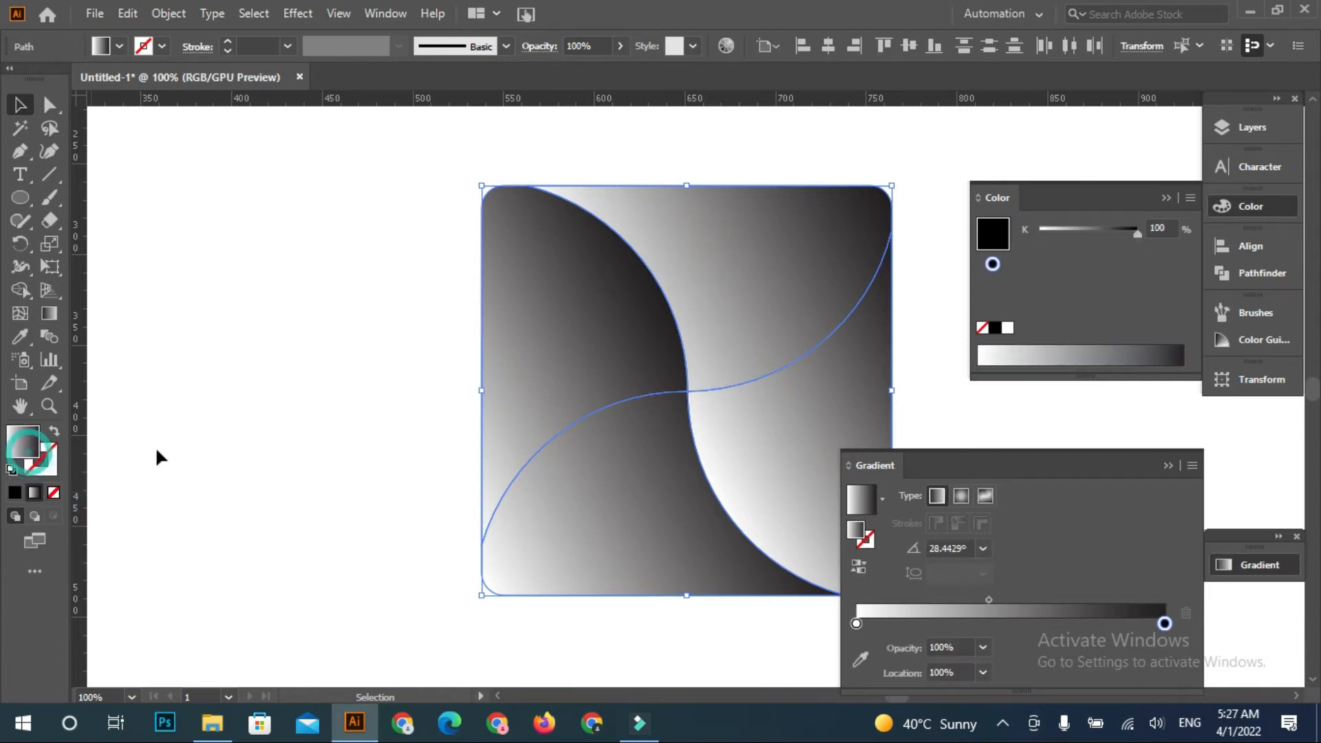
left_click(274, 454)
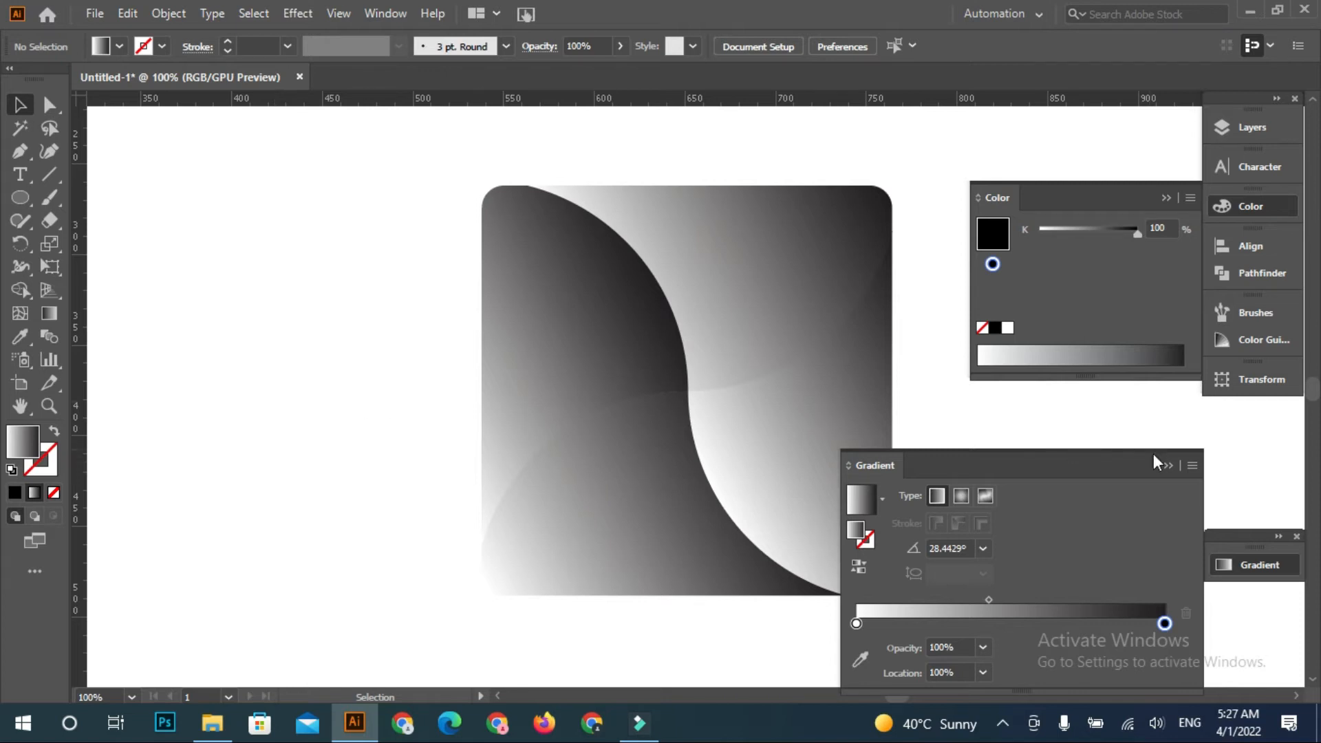
Reverse the gradient direction of the pinwheel's bottom blade
left_click(1167, 467)
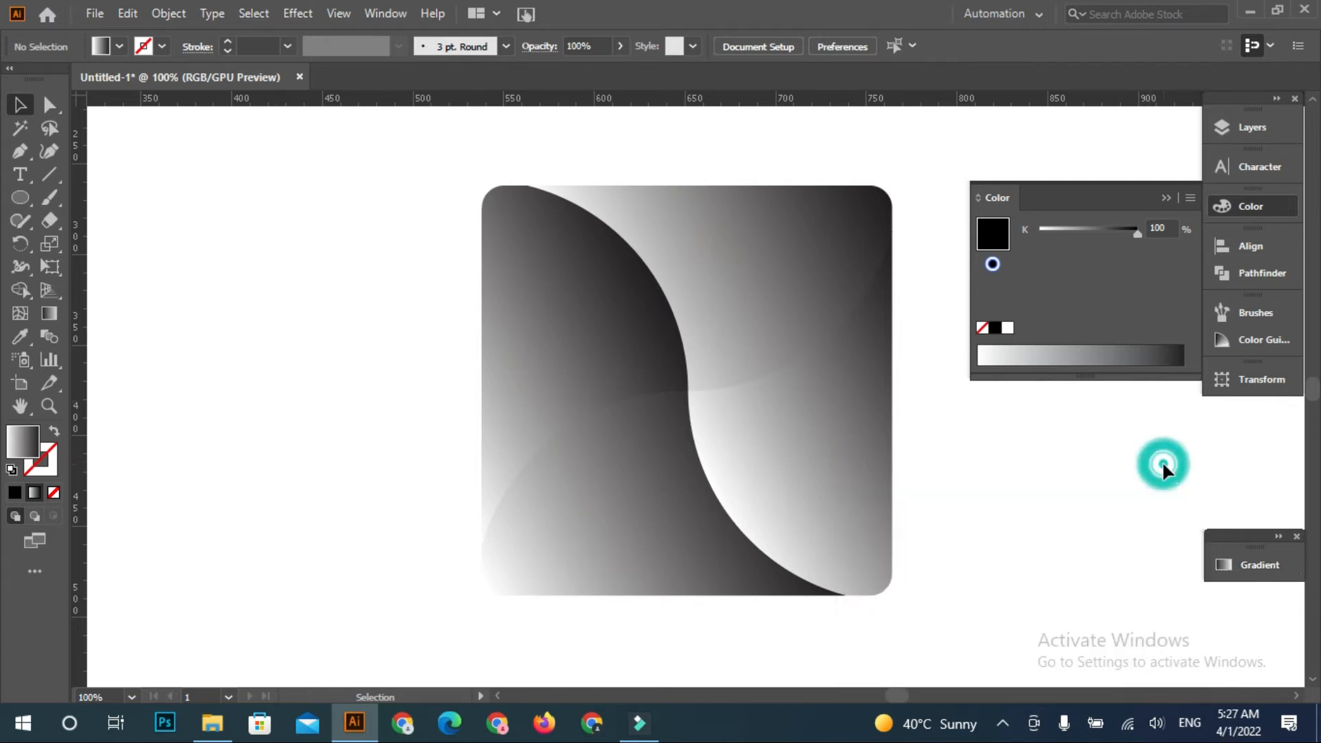
left_click(548, 546)
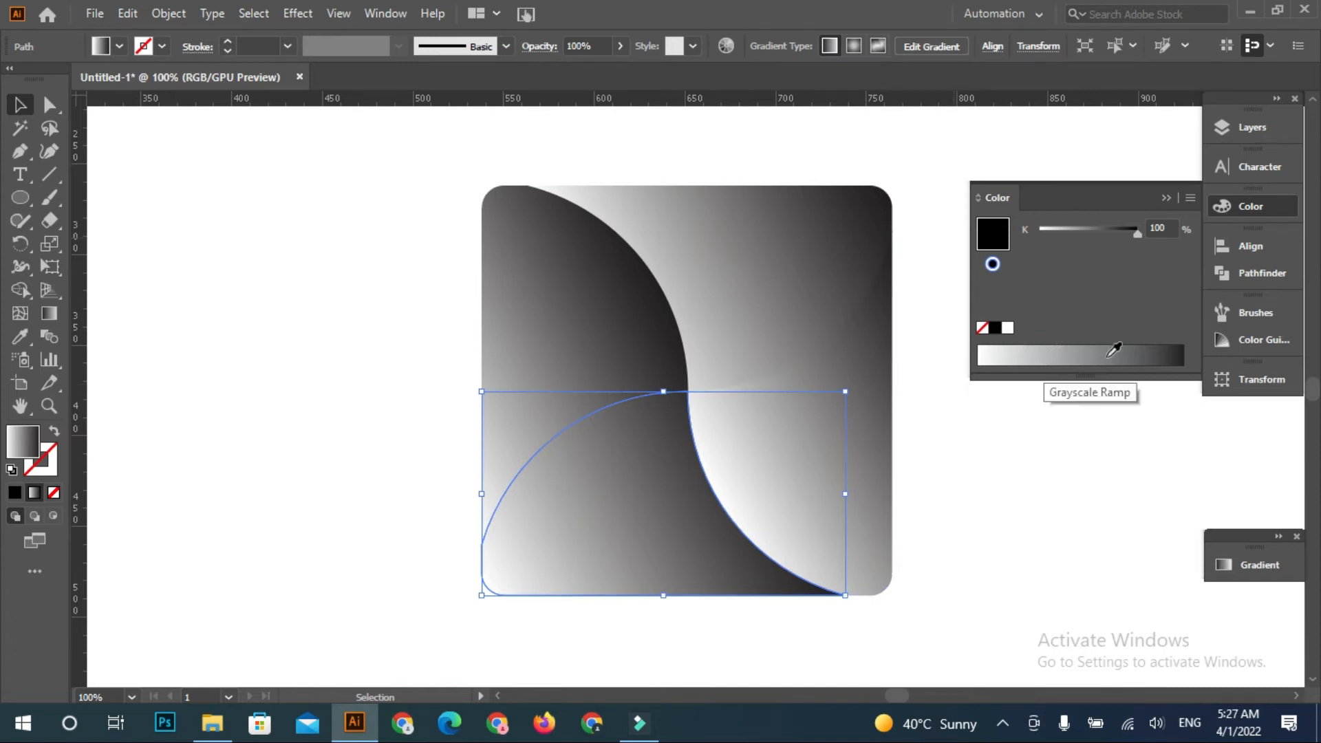
left_click(1259, 565)
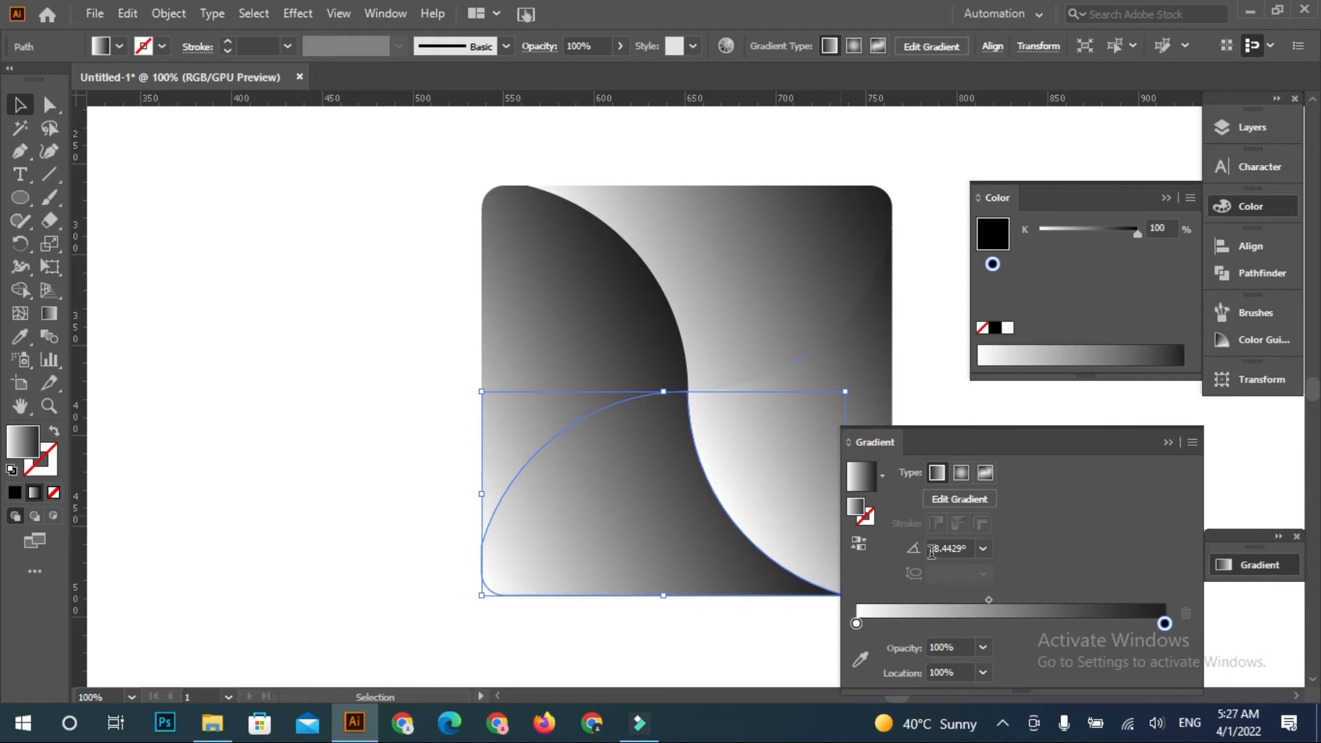
left_click(863, 542)
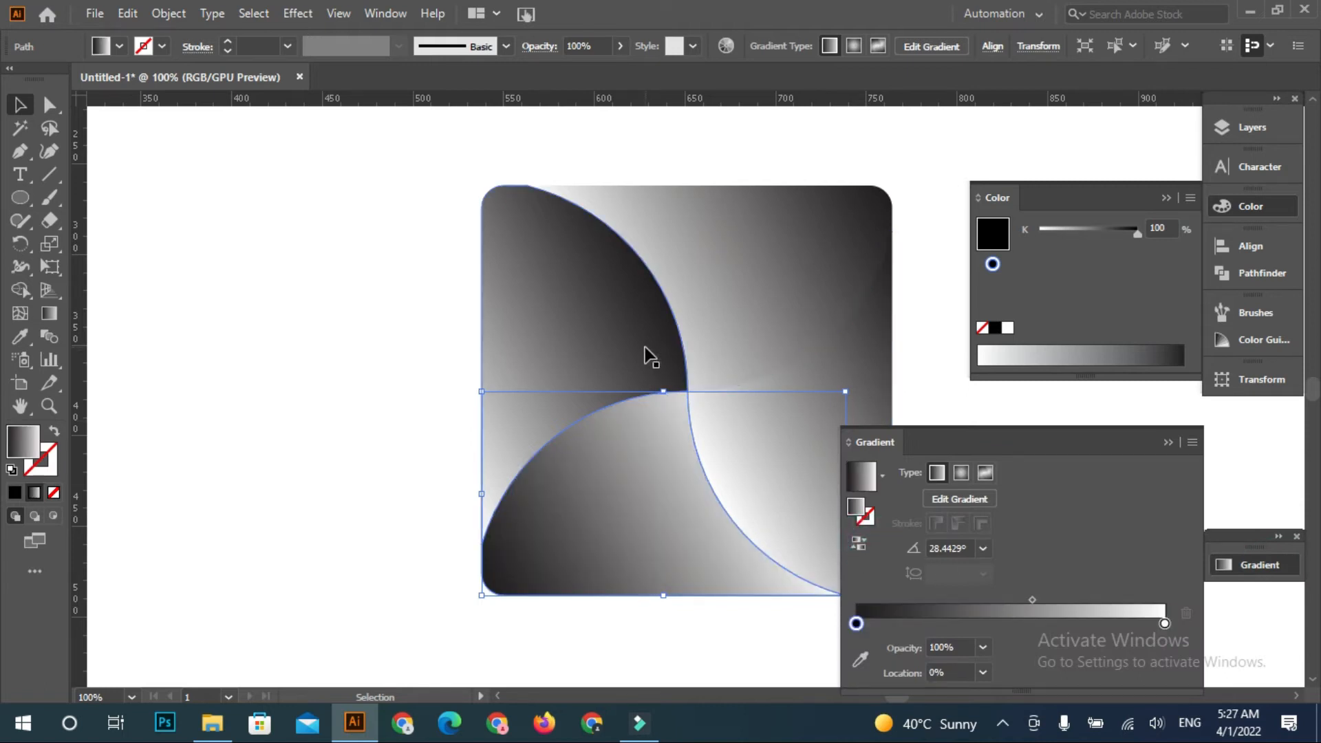
left_click(721, 324)
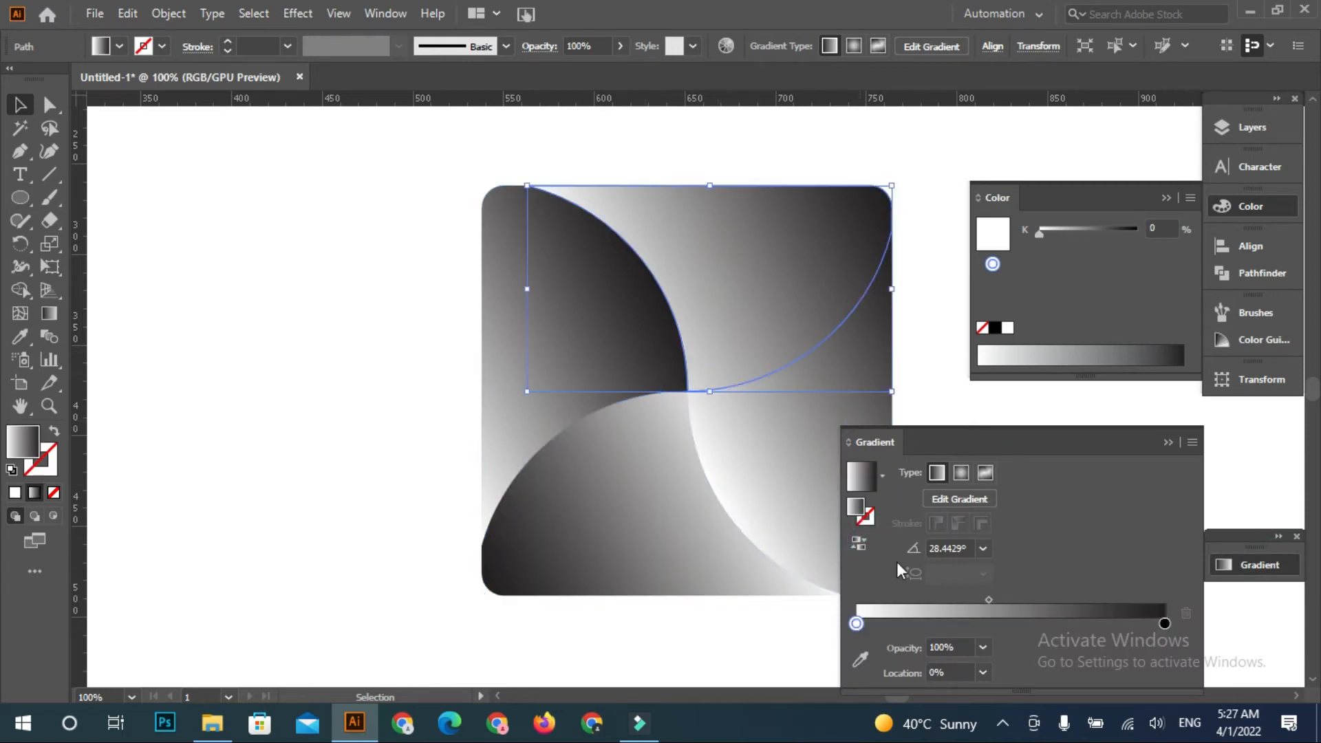
left_click(865, 544)
left_click(865, 543)
Reverse the gradient direction of the pinwheel's right blade, collapse the gradient settings and deselect the artwork
left_click(815, 444)
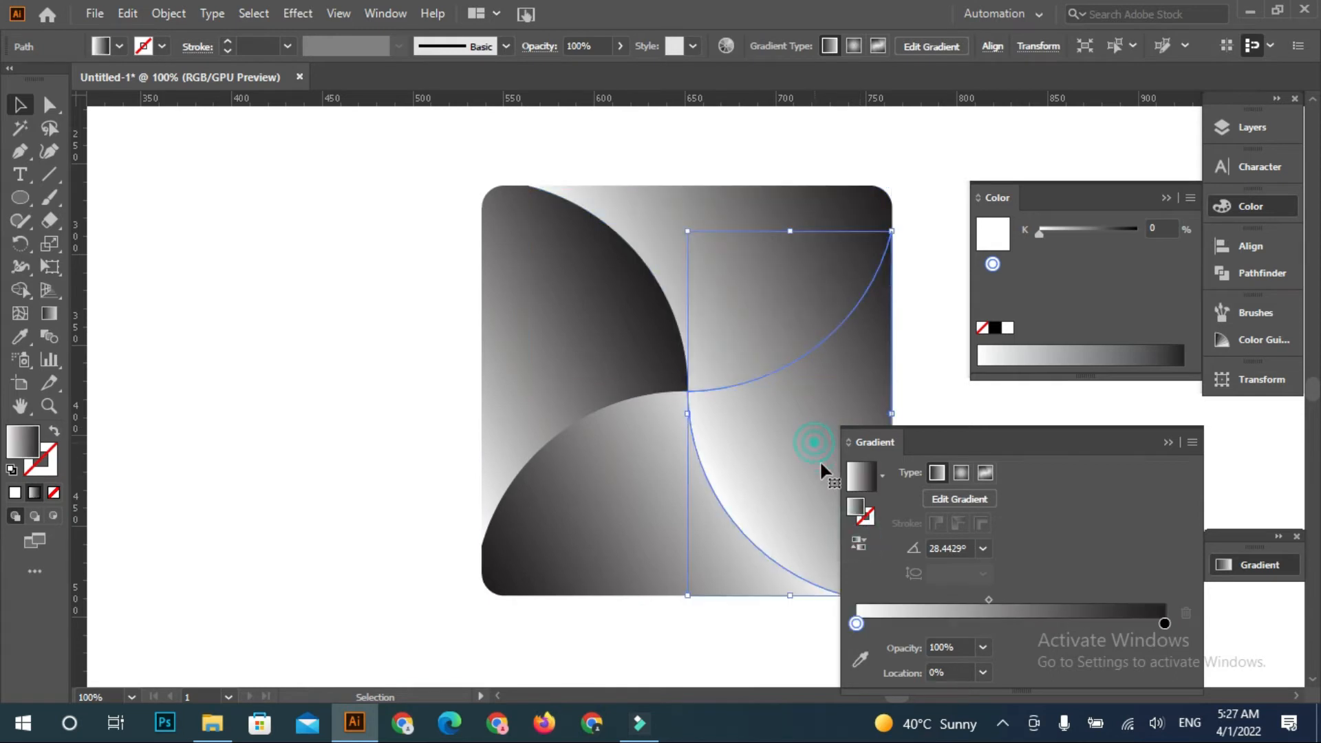
left_click(862, 543)
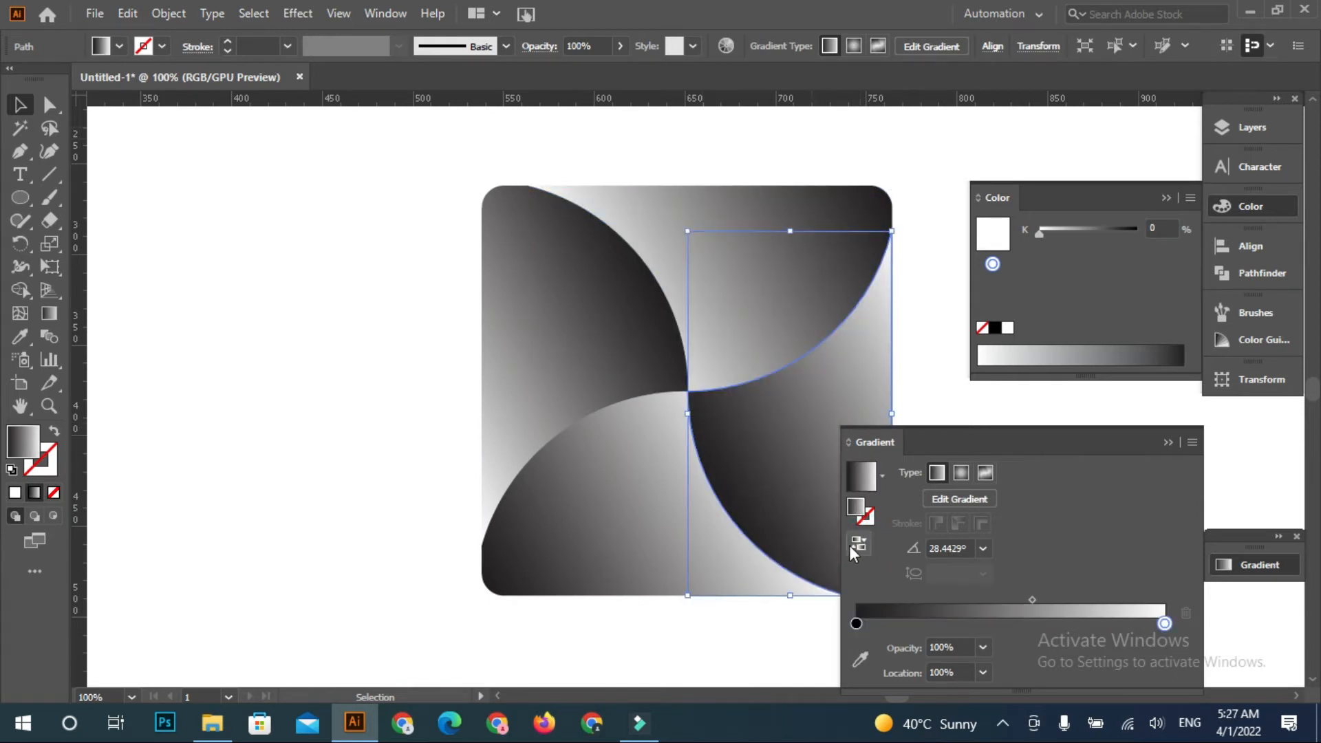
left_click(861, 544)
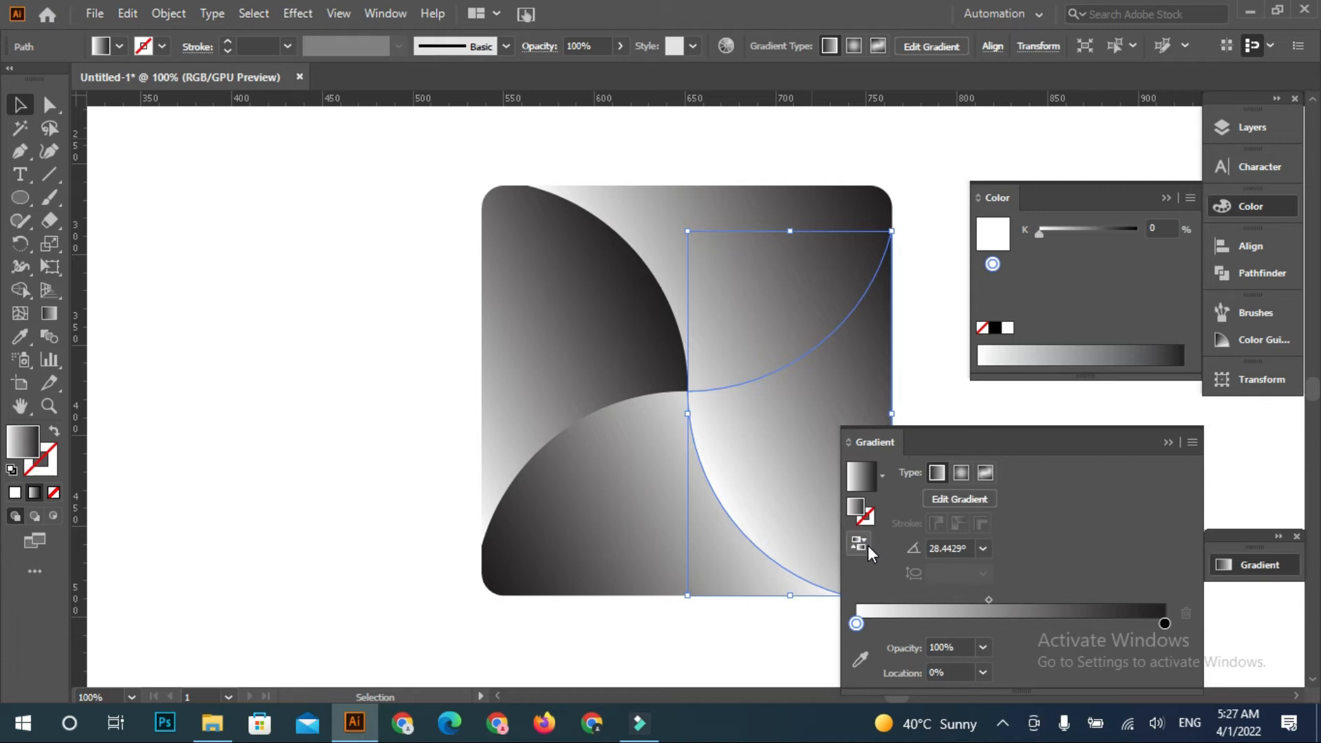
left_click(867, 545)
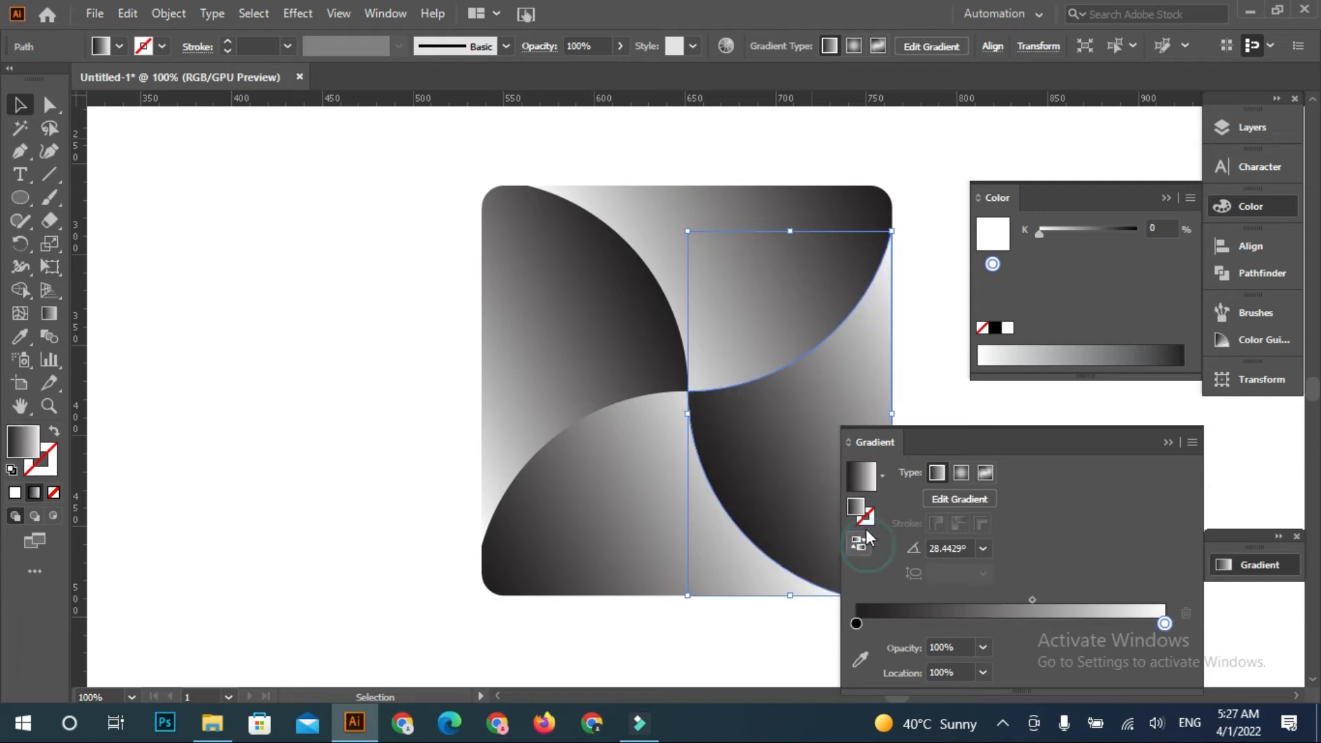
left_click(1165, 444)
left_click(949, 443)
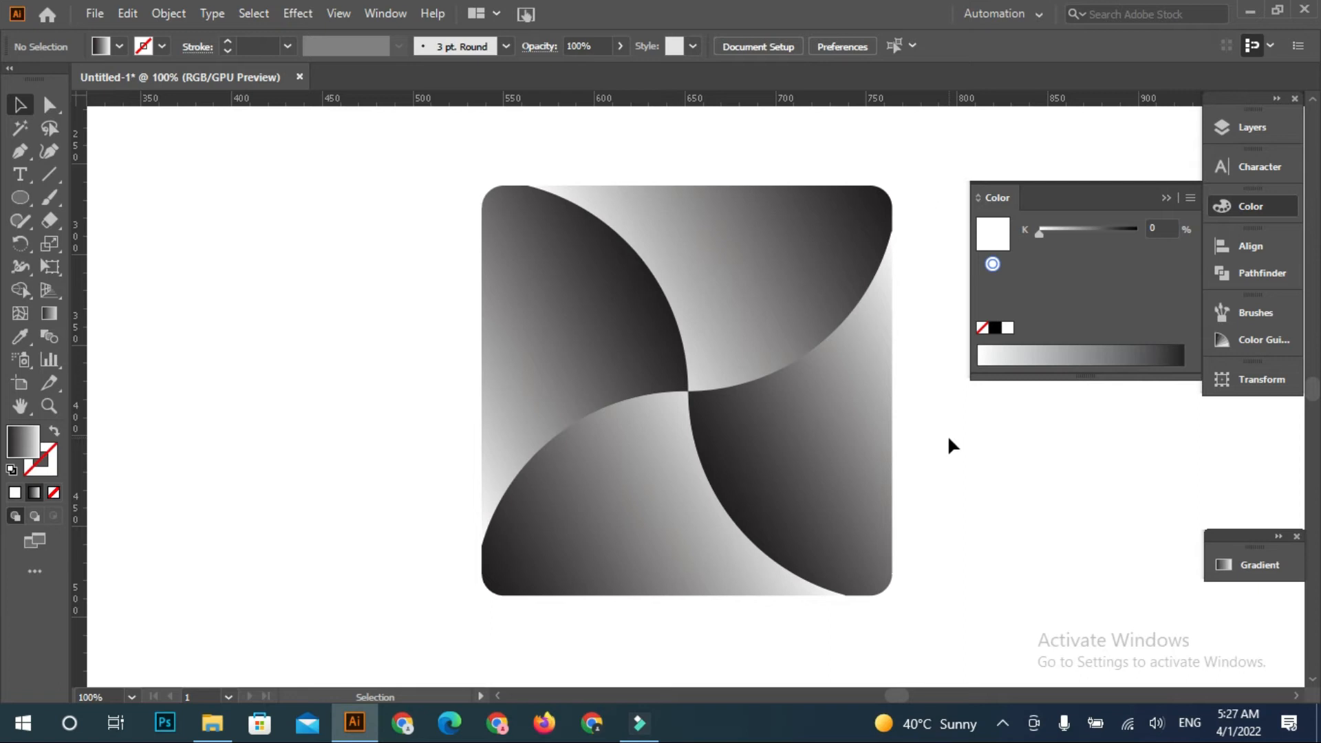
Try reversing the gradient direction of the pinwheel's top blade and switch it back
left_click(818, 551)
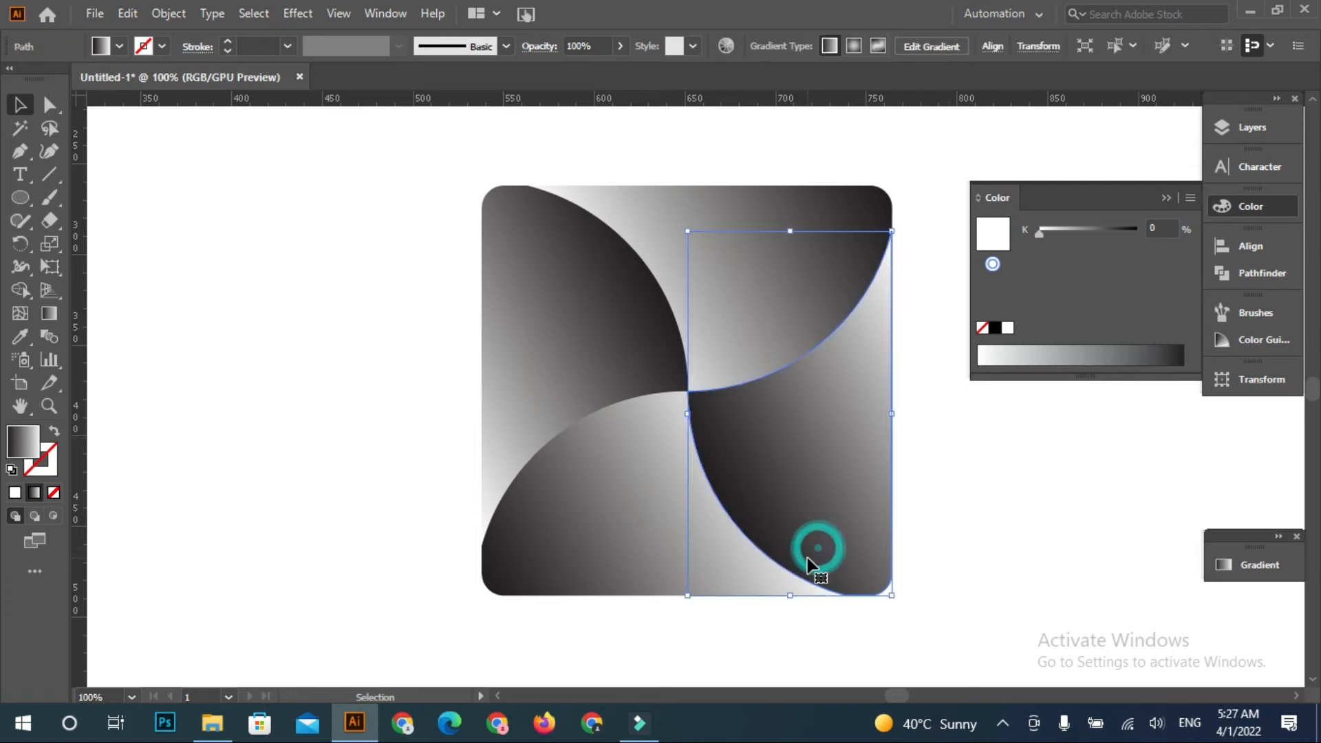
left_click(820, 325)
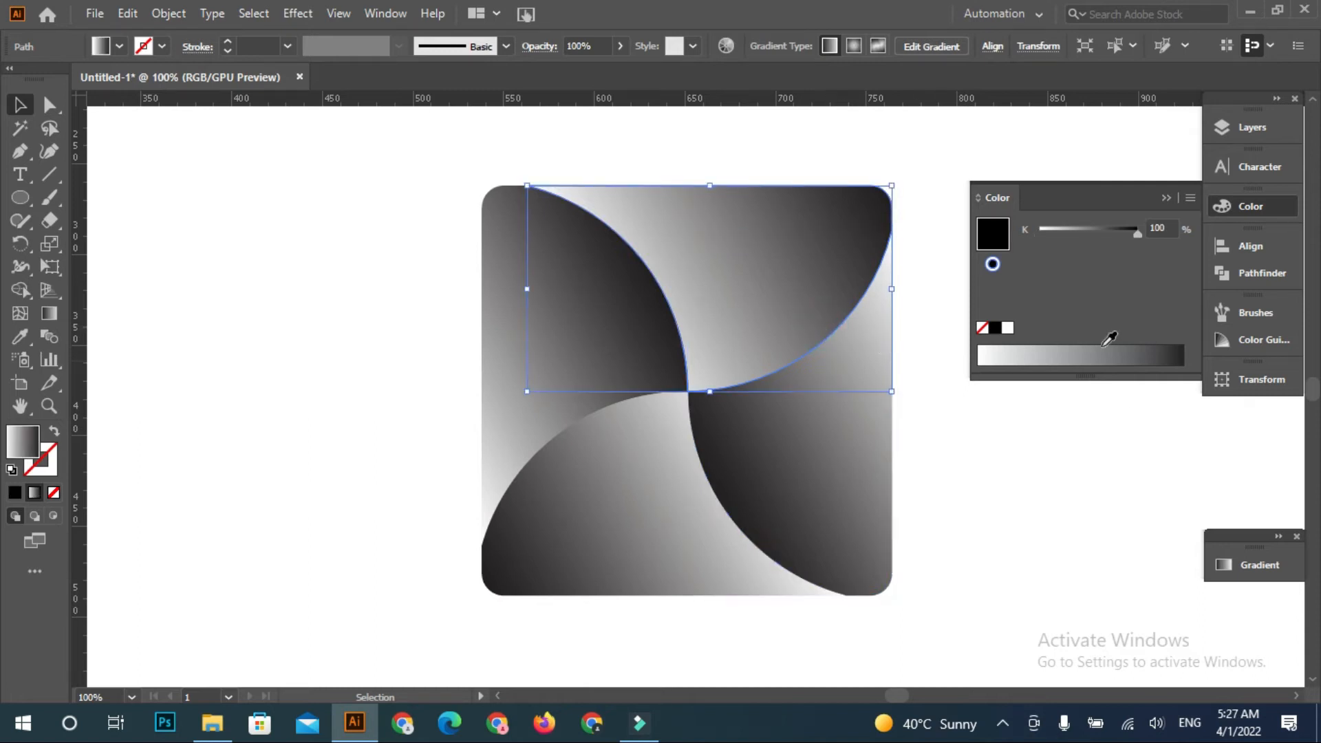
left_click(1251, 566)
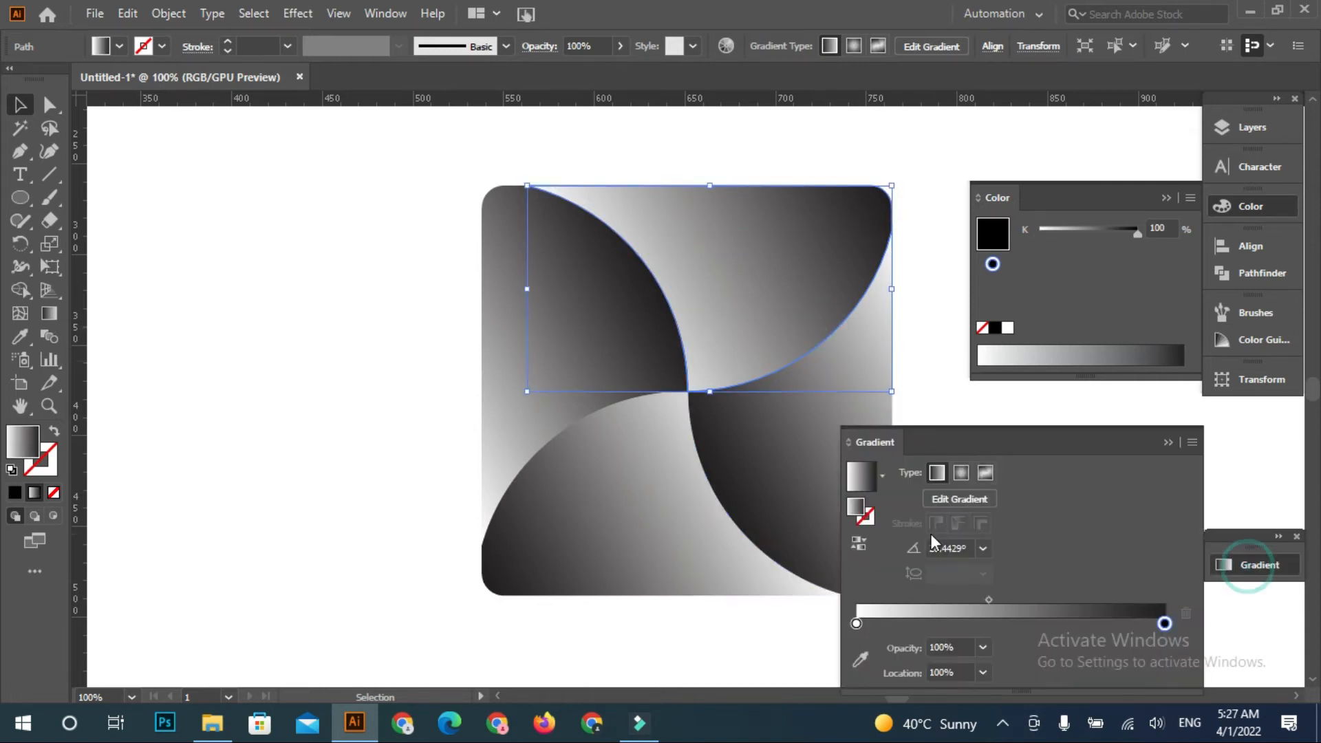
left_click(869, 547)
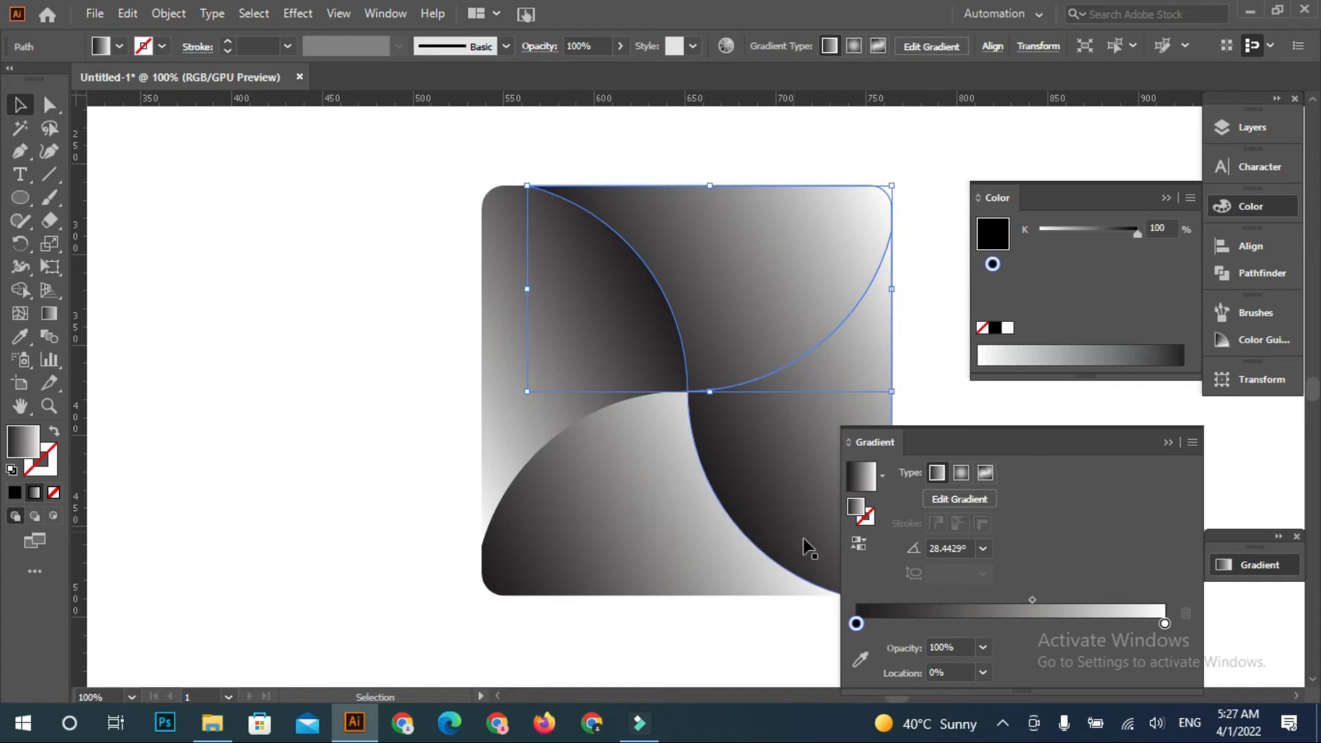
left_click(860, 547)
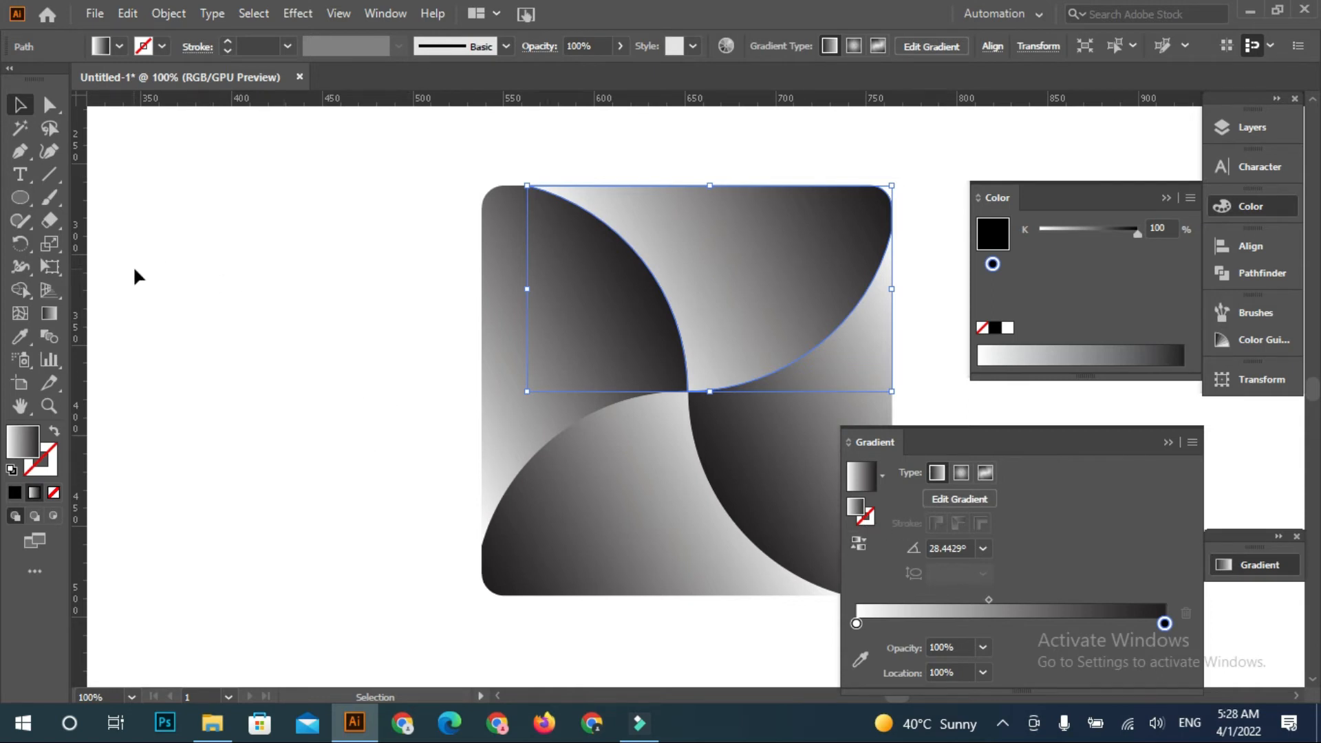
Reverse the gradient of the pinwheel's left blade so it runs from black to white
left_click(524, 316)
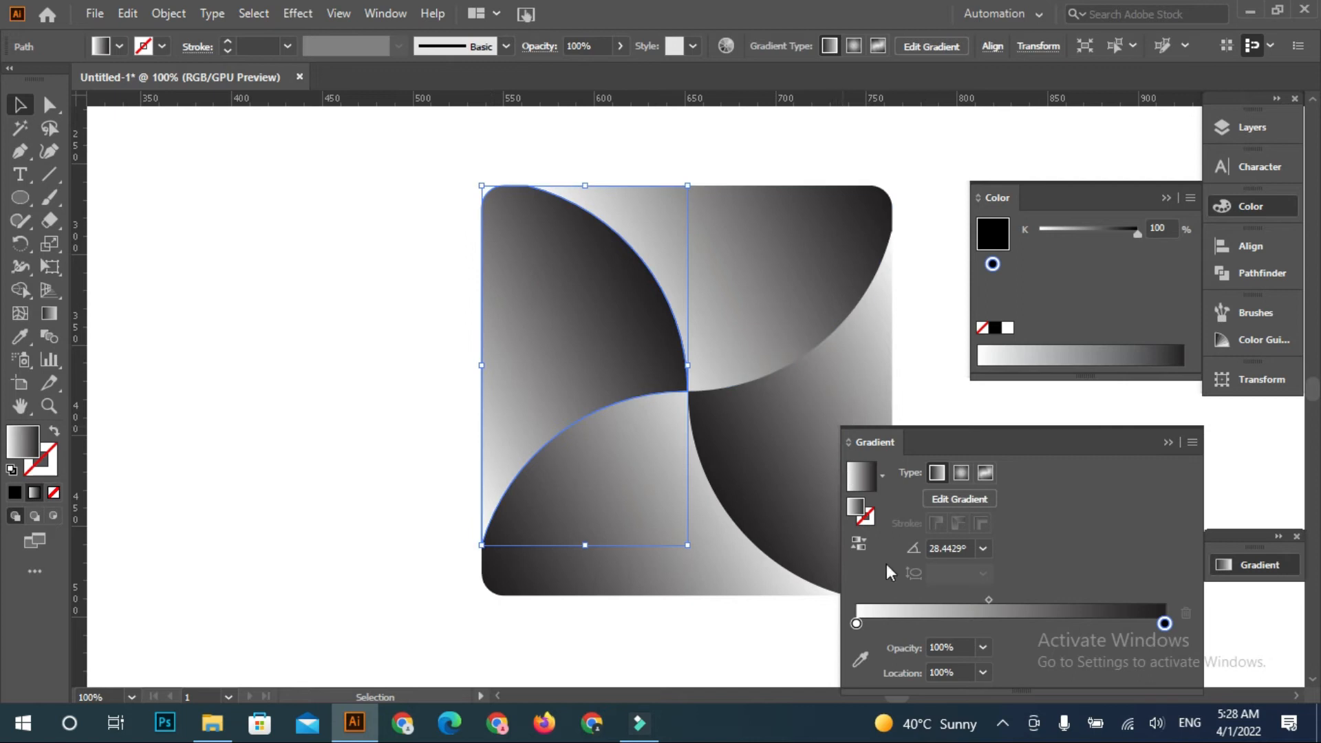
left_click(860, 551)
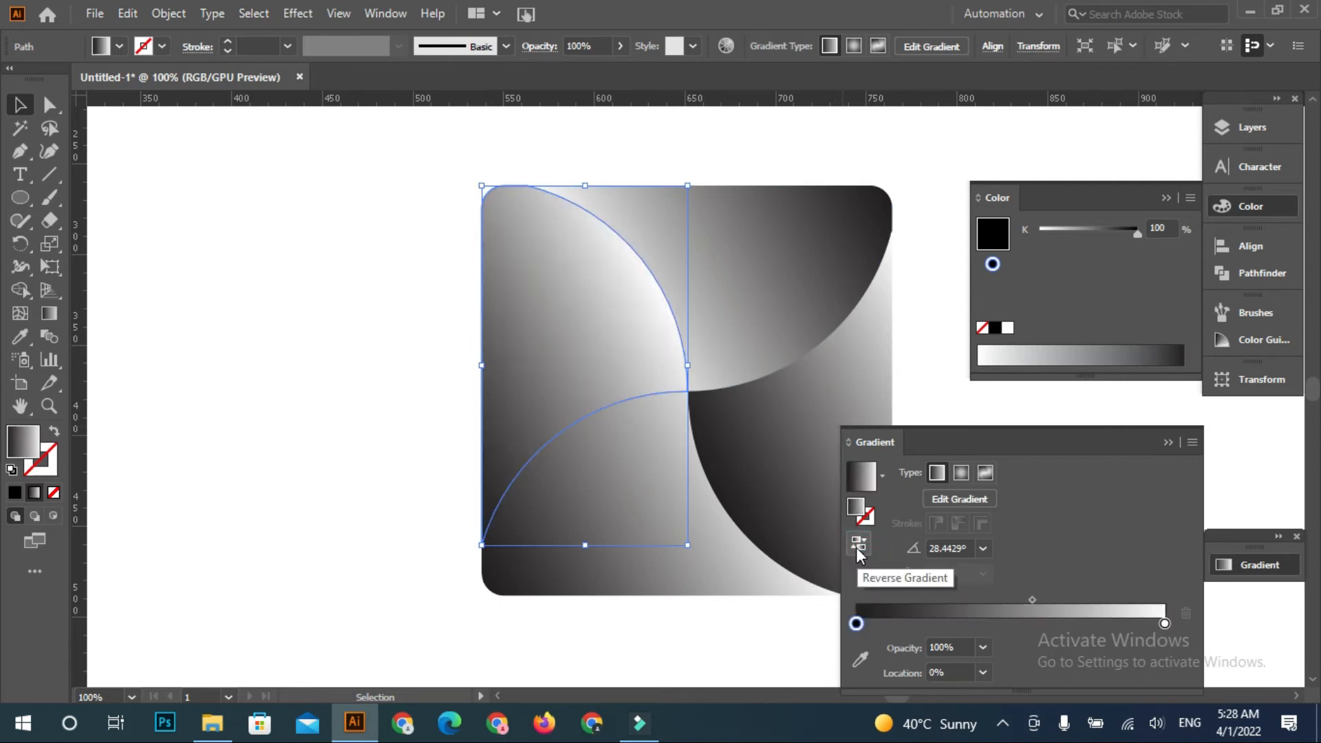
left_click(540, 627)
left_click(536, 349)
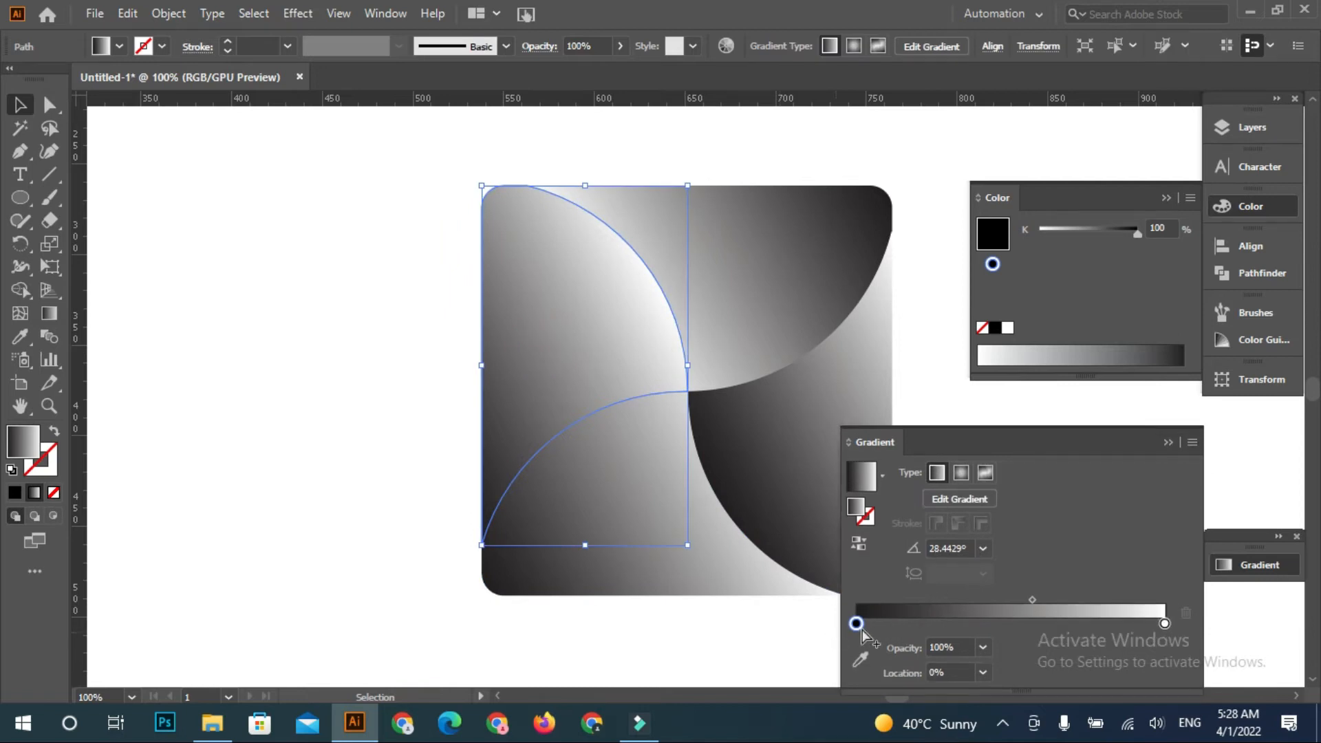
Try gradient angles of -45° and -60° on the left blade
left_click(983, 549)
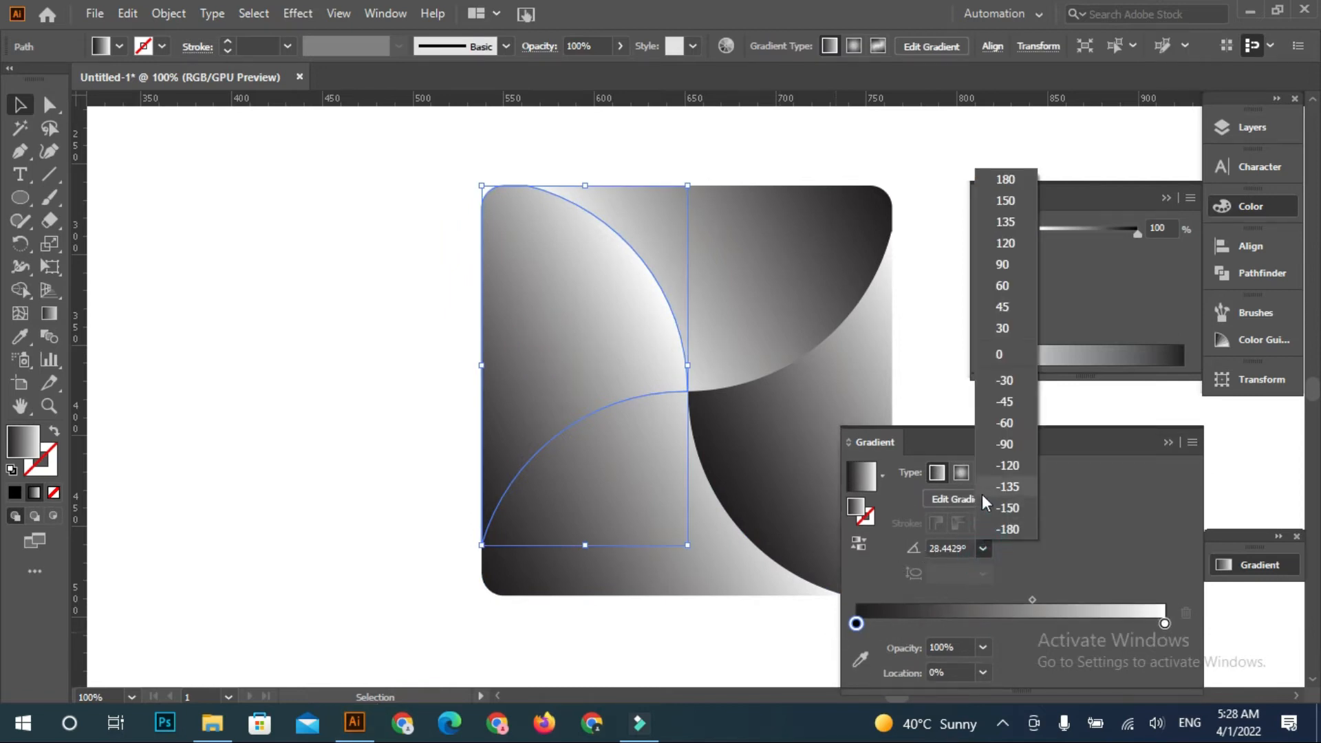
left_click(988, 409)
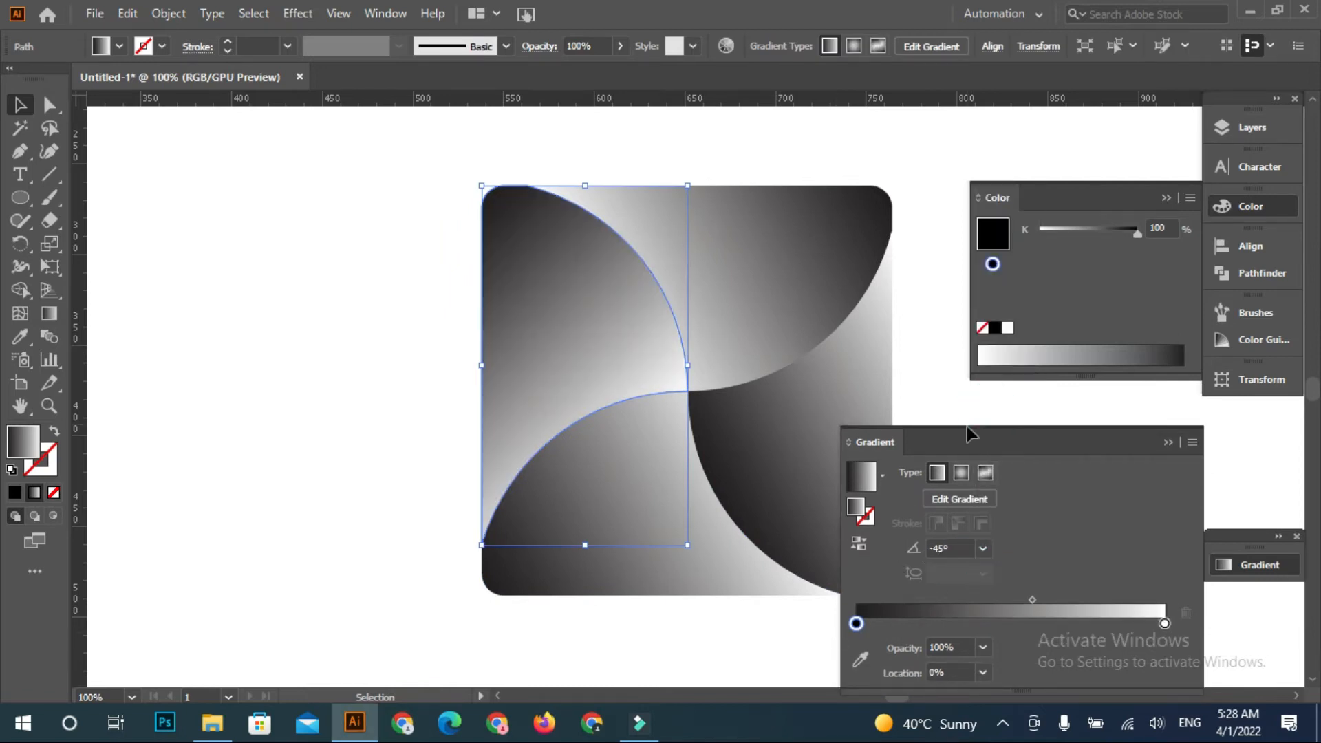
left_click(982, 549)
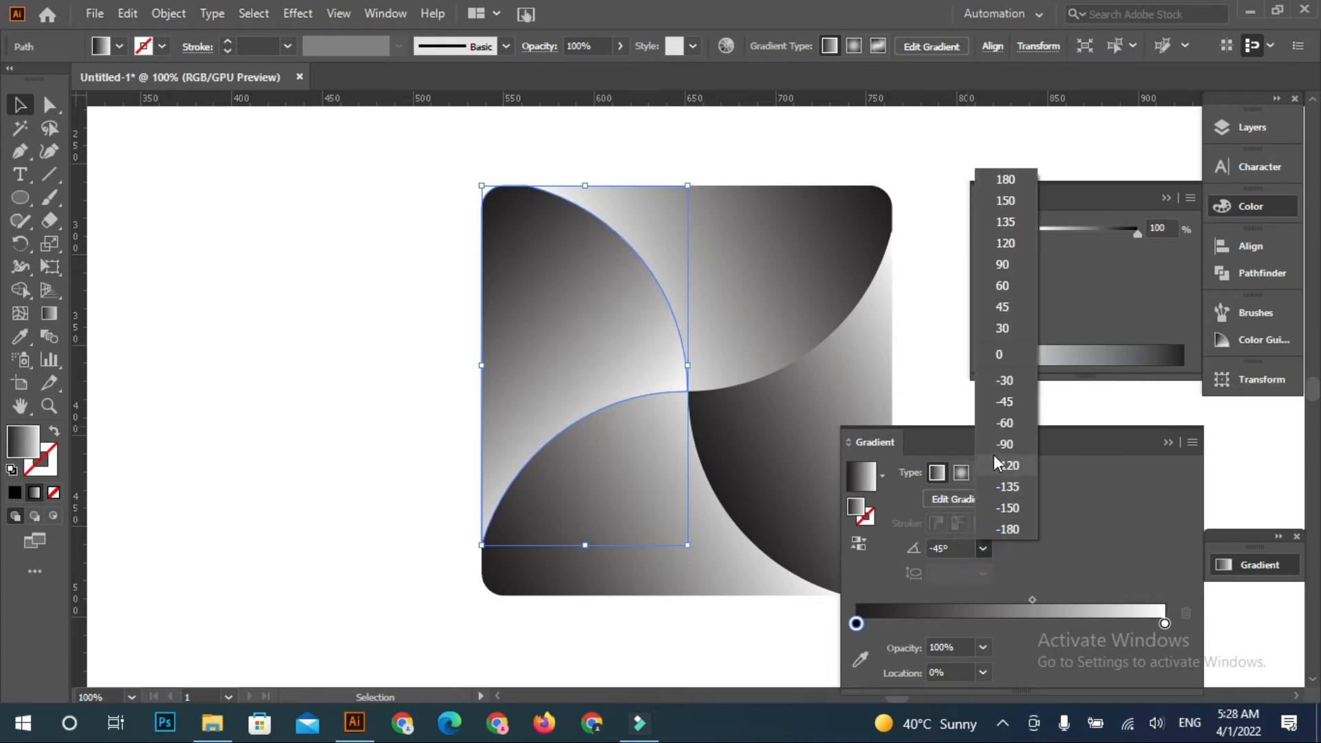
left_click(1003, 423)
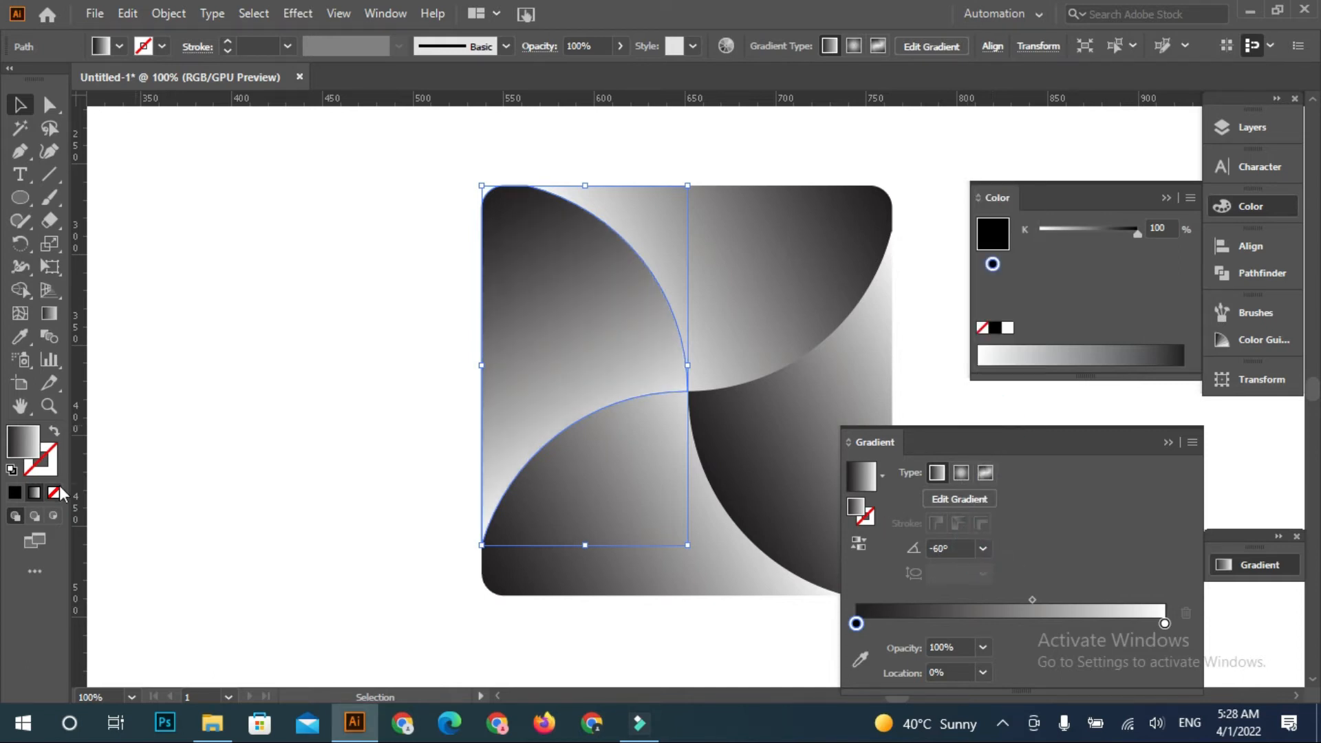
Try redrawing the left blade's gradient diagonally from its outer edge down toward the bottom blade with the Gradient tool
left_click(49, 313)
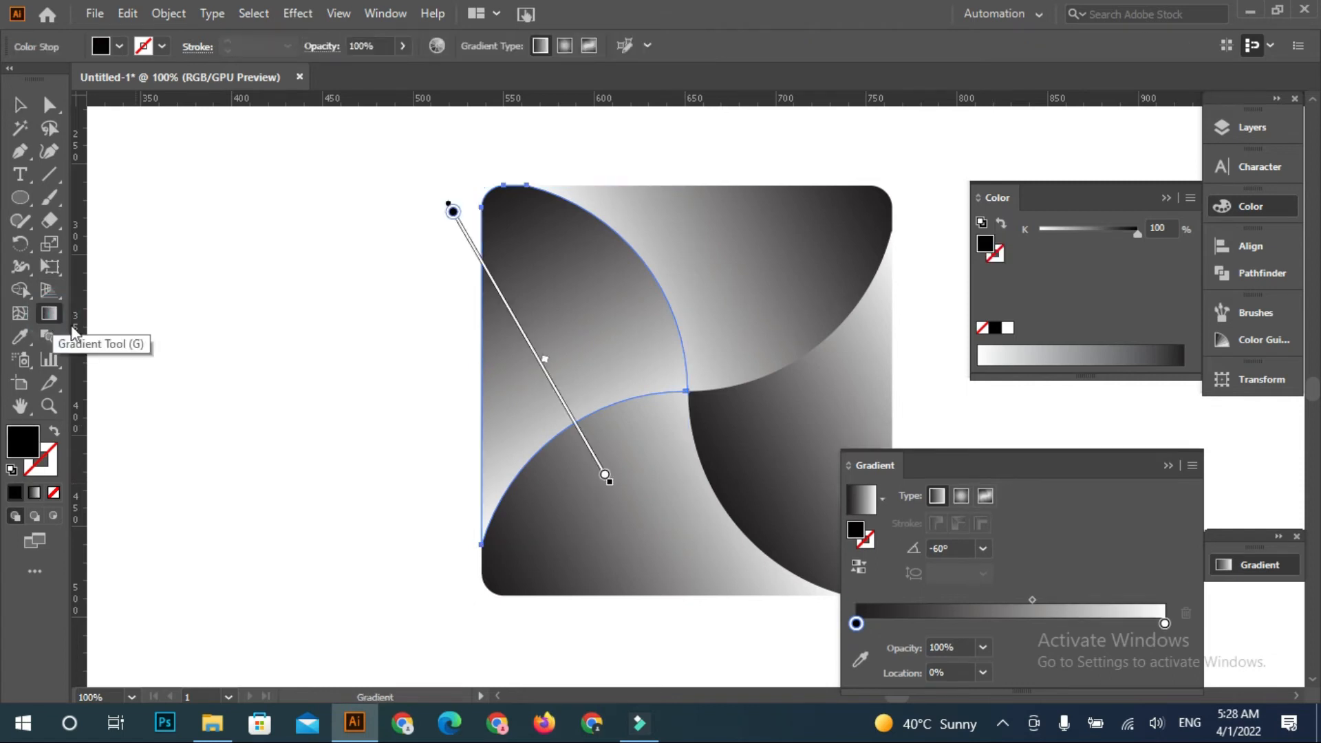
mouse_move(444, 345)
left_mouse_down()
mouse_move(637, 365)
mouse_move(685, 461)
left_mouse_up()
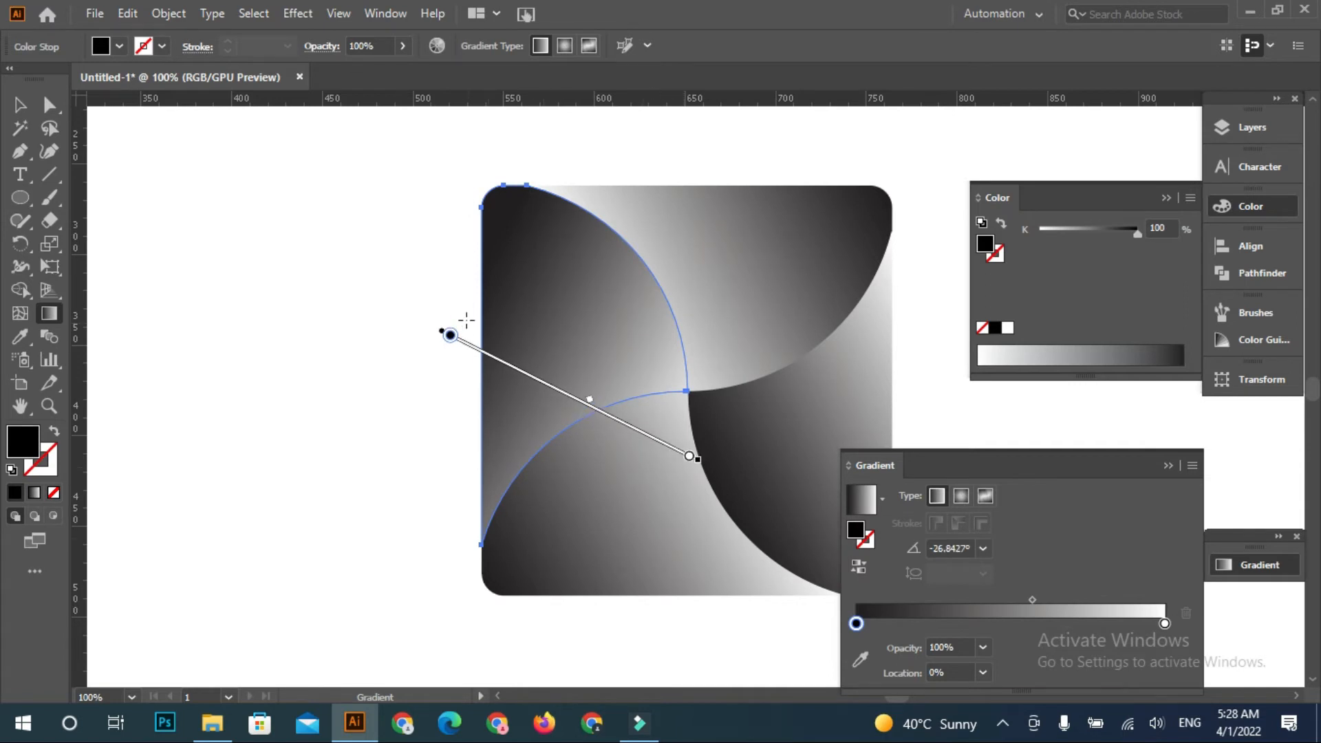
mouse_move(482, 278)
left_mouse_down()
mouse_move(599, 324)
mouse_move(698, 393)
mouse_move(707, 434)
mouse_move(689, 462)
left_mouse_up()
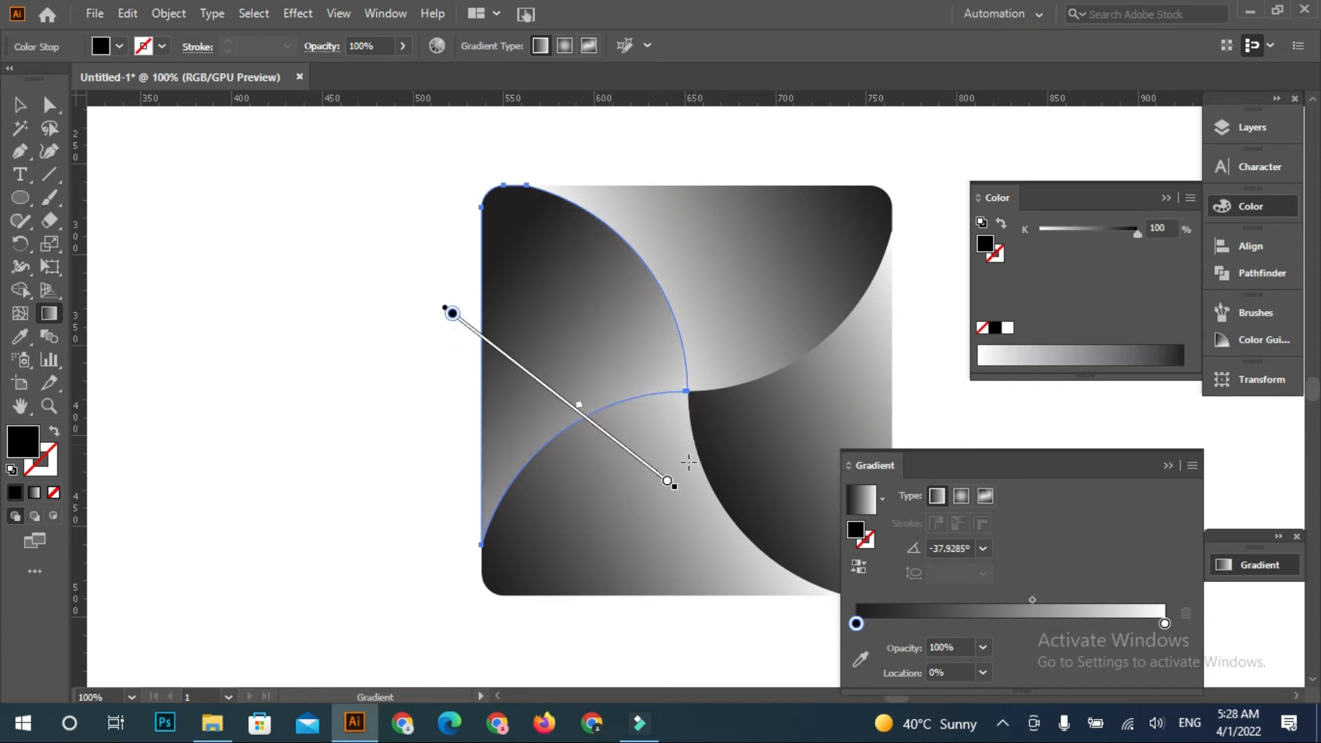
Redraw the left blade's gradient from black near the pinwheel's center to white past its outer edge, at about 165°
key("v")
left_click(642, 544)
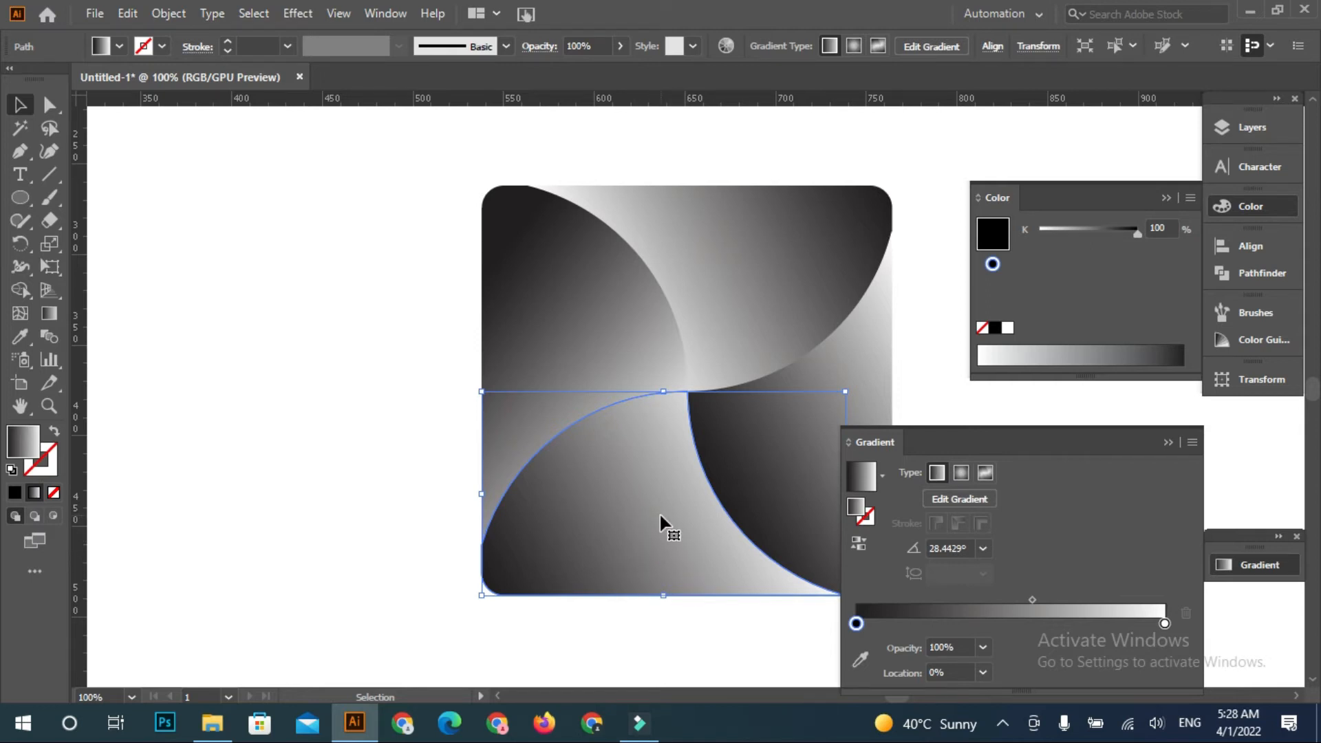
left_click(654, 357)
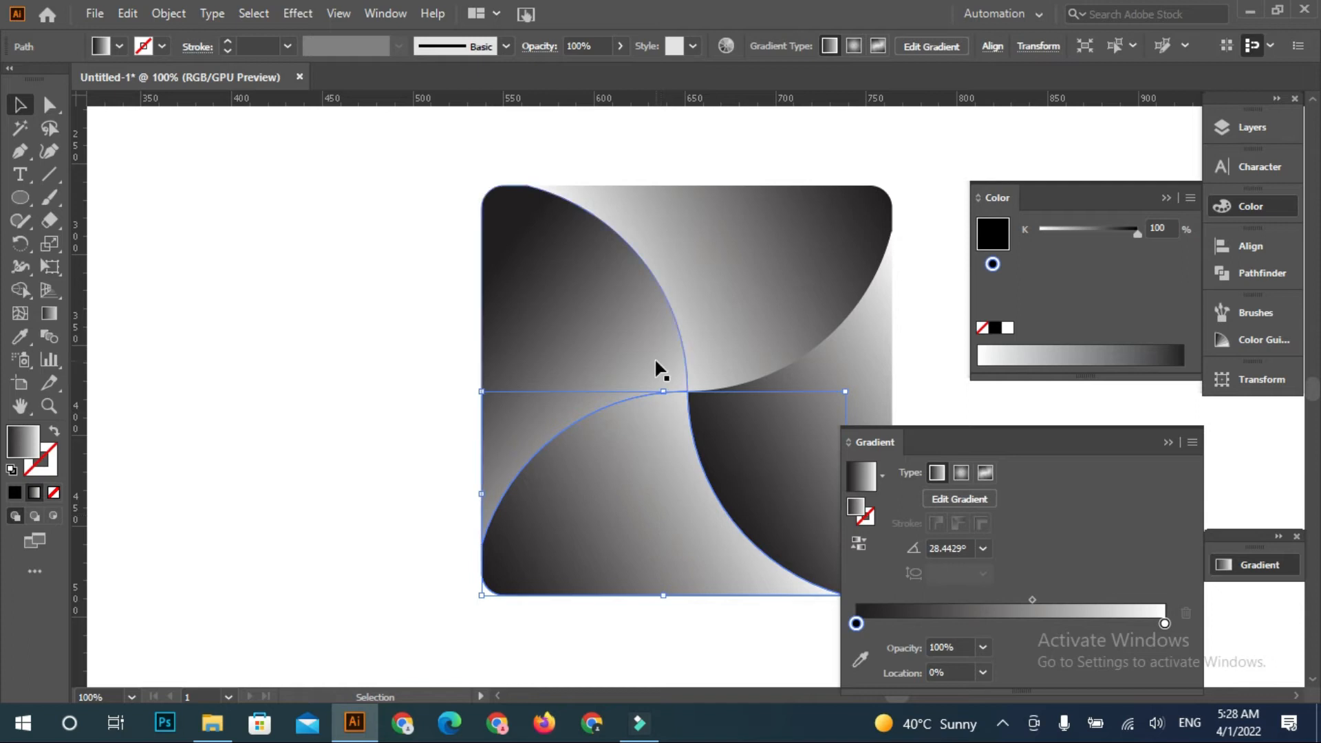
key("g")
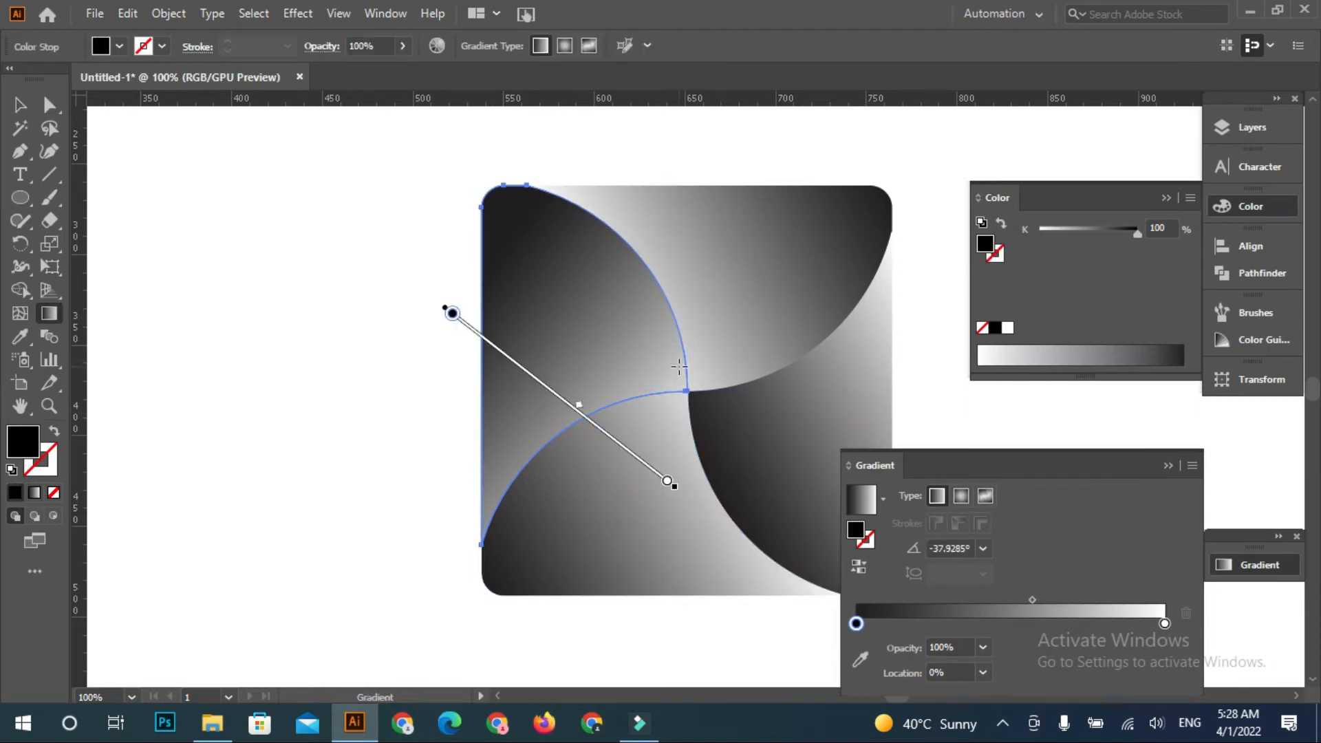
mouse_move(680, 376)
left_mouse_down()
mouse_move(544, 254)
mouse_move(490, 247)
mouse_move(433, 312)
left_mouse_up()
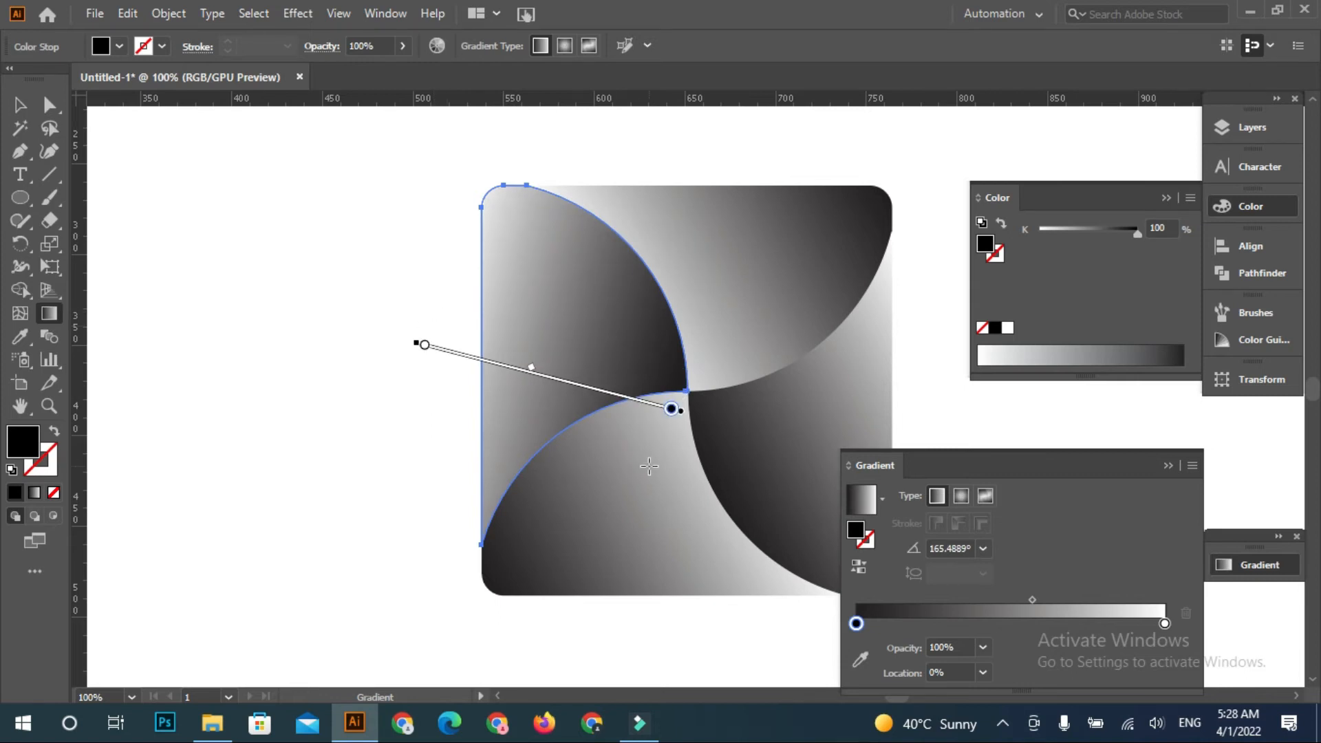
Redraw the bottom blade's gradient diagonally from its lower-left corner up past the pinwheel's center at about 53°, and deselect the artwork
key("v")
left_click(650, 466)
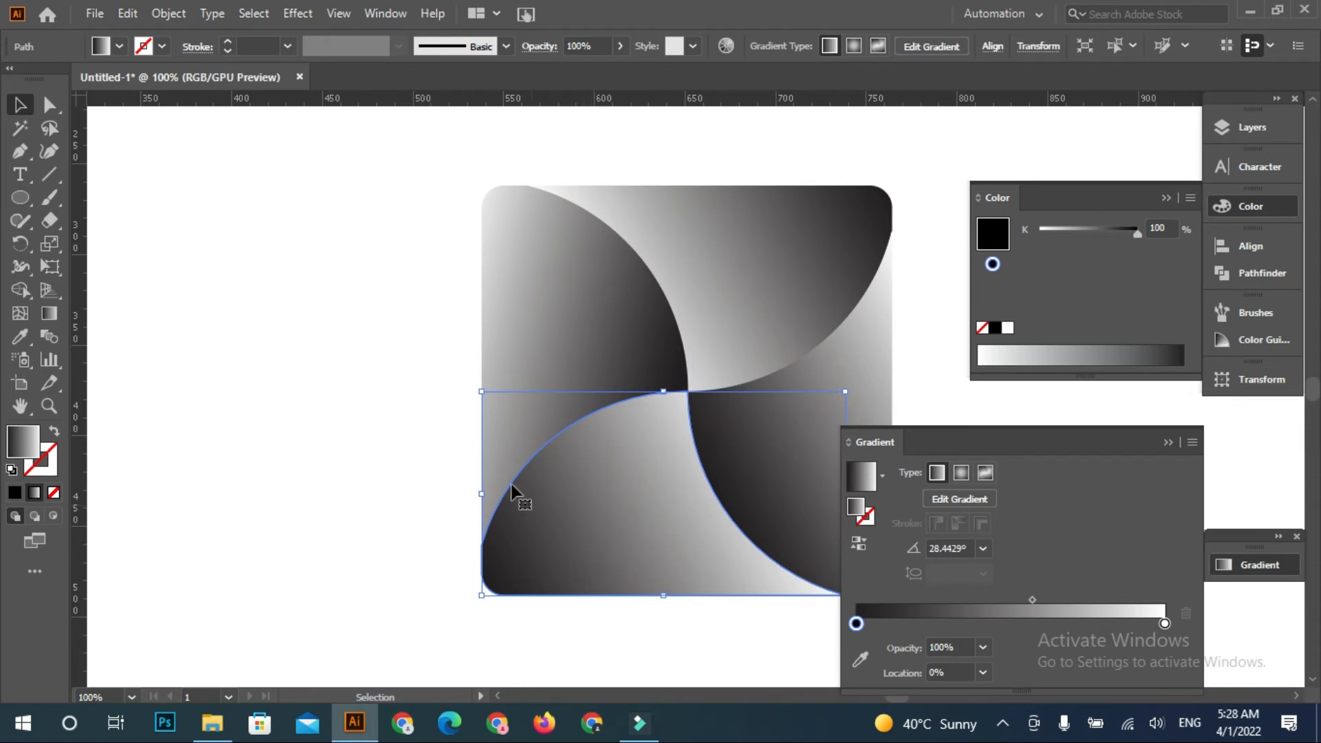
key("g")
mouse_move(546, 577)
left_mouse_down()
mouse_move(619, 494)
mouse_move(703, 451)
mouse_move(685, 389)
mouse_move(713, 353)
left_mouse_up()
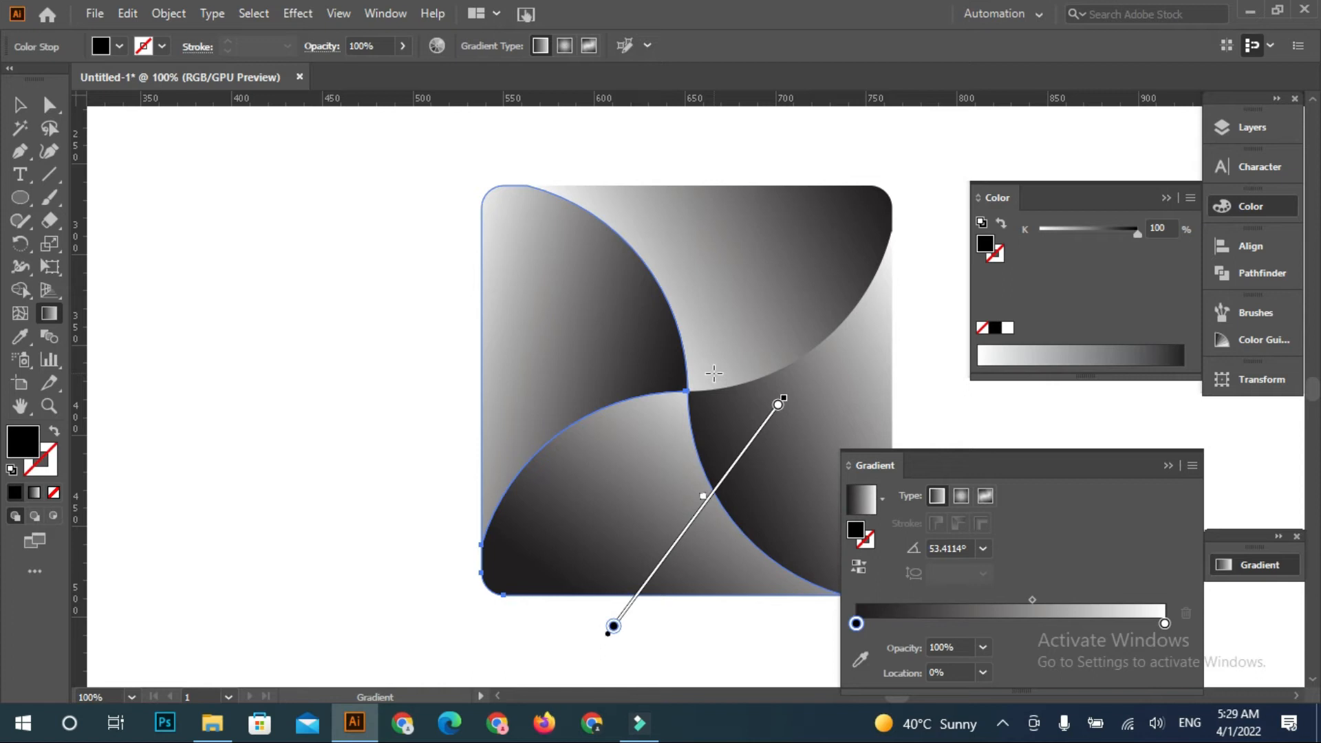
key("v")
left_click(330, 459)
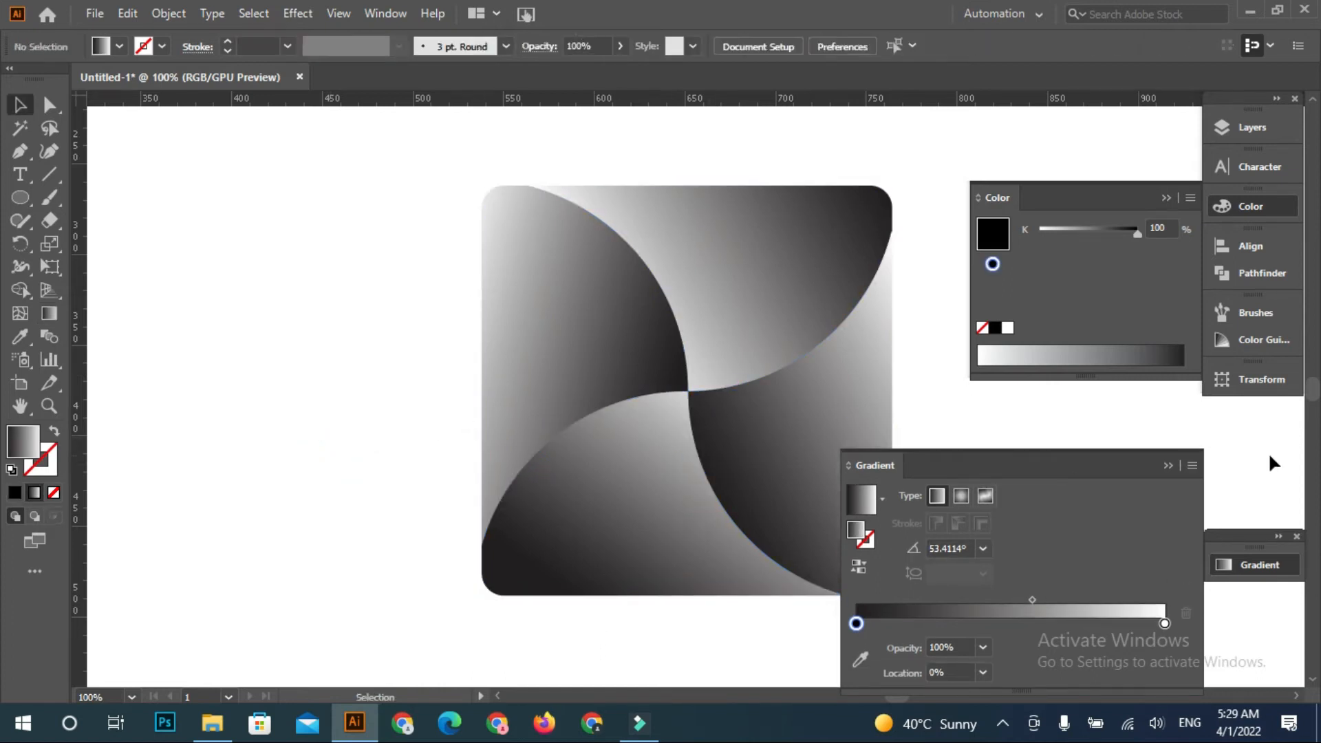
left_click(1166, 466)
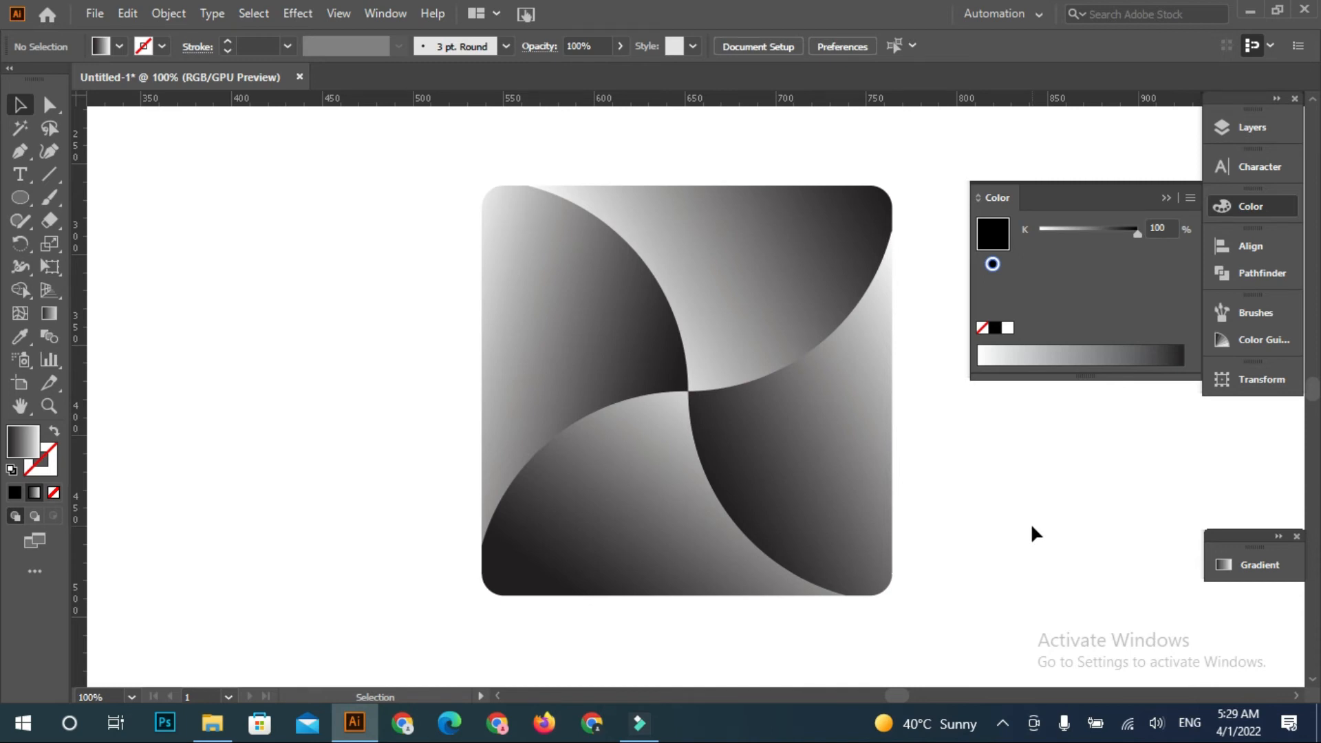
Change the black gradient stop of the pinwheel's right blade to the pure blue swatch (0000FF)
key("ctrl+minus")
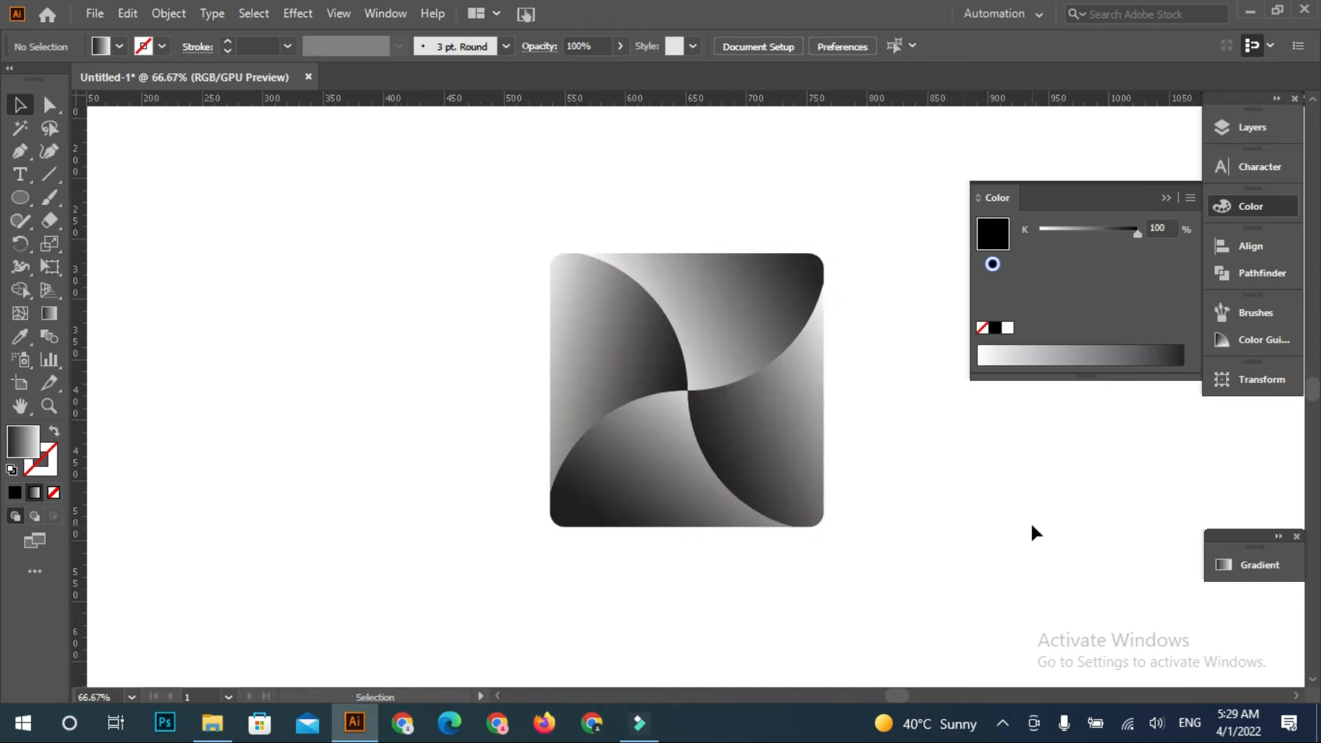
left_click(780, 477)
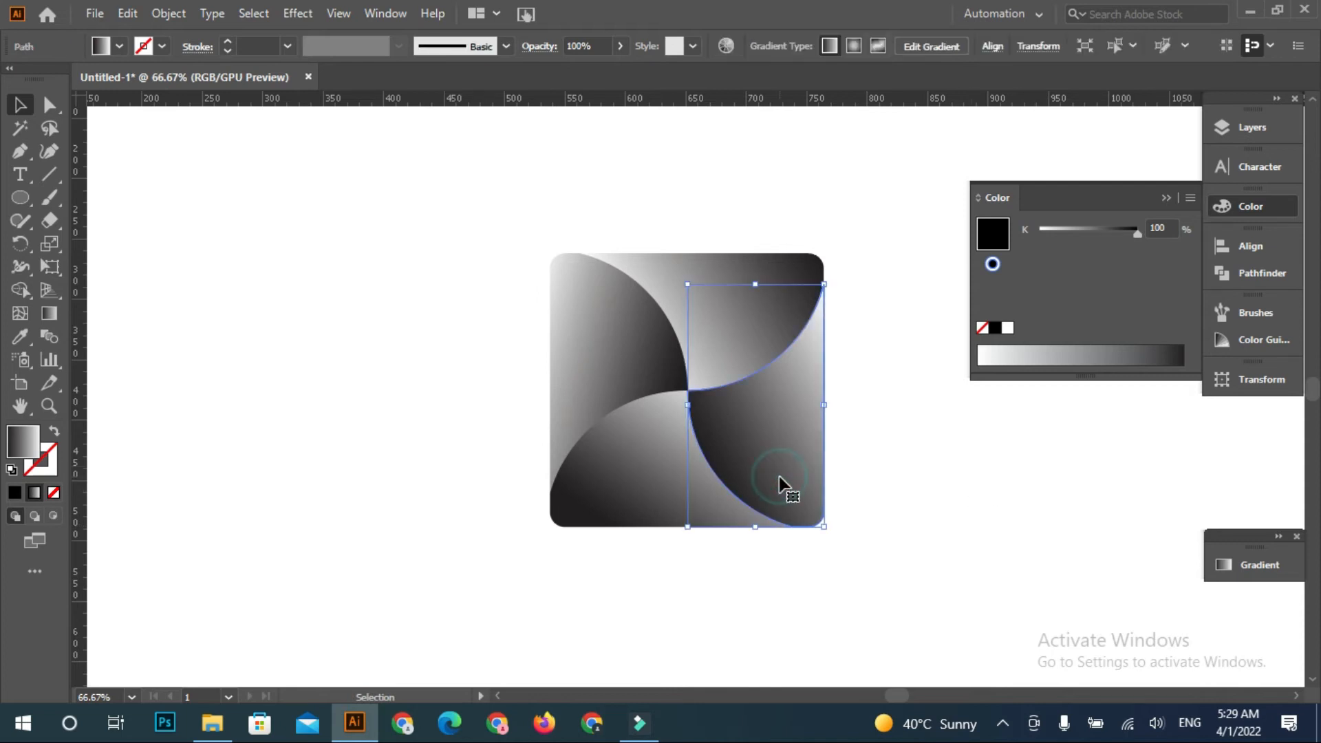
left_click(1263, 562)
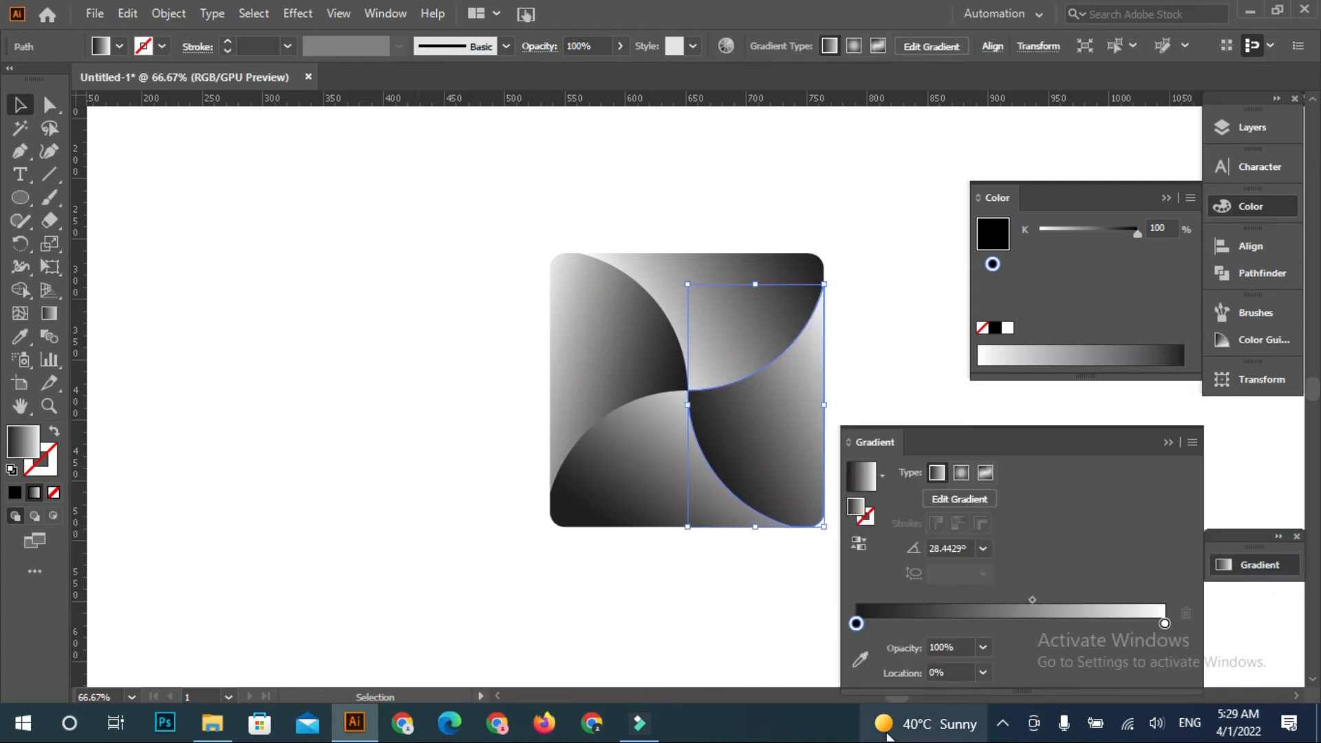
double_click(856, 623)
left_click(915, 479)
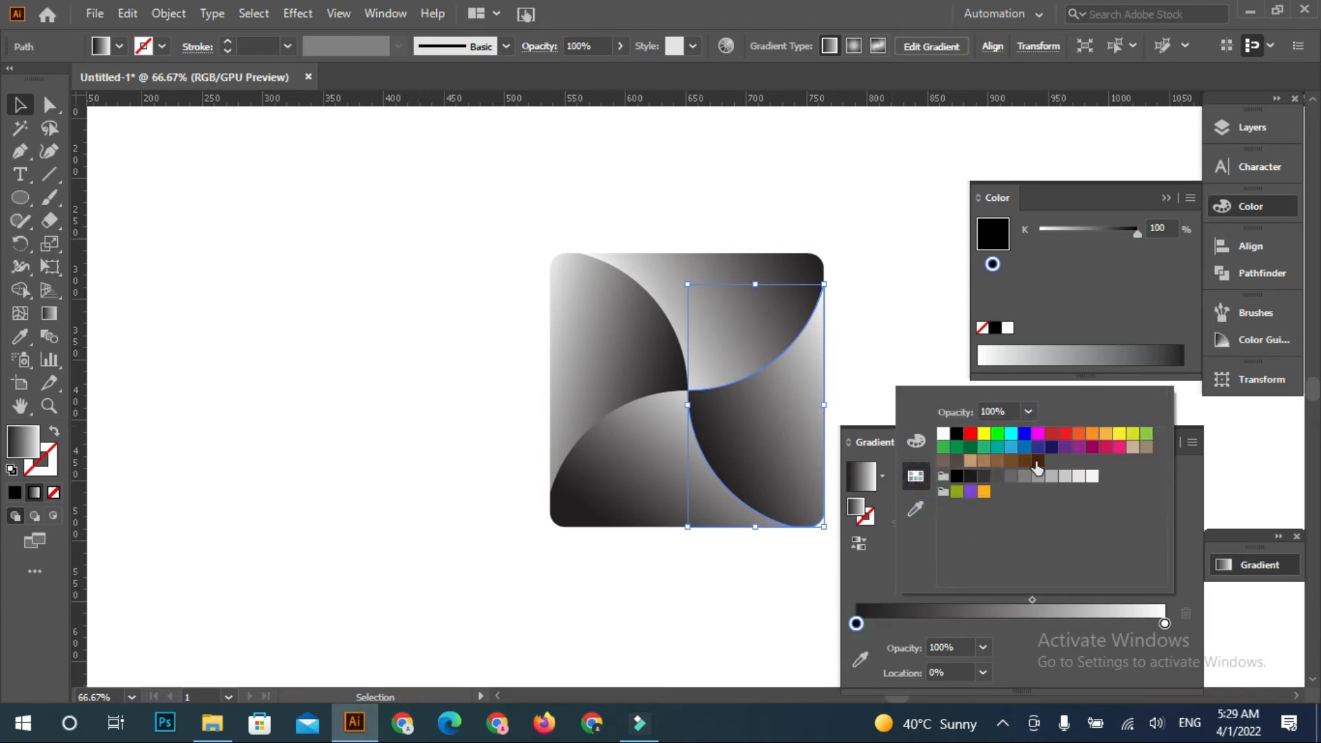
left_click(1026, 435)
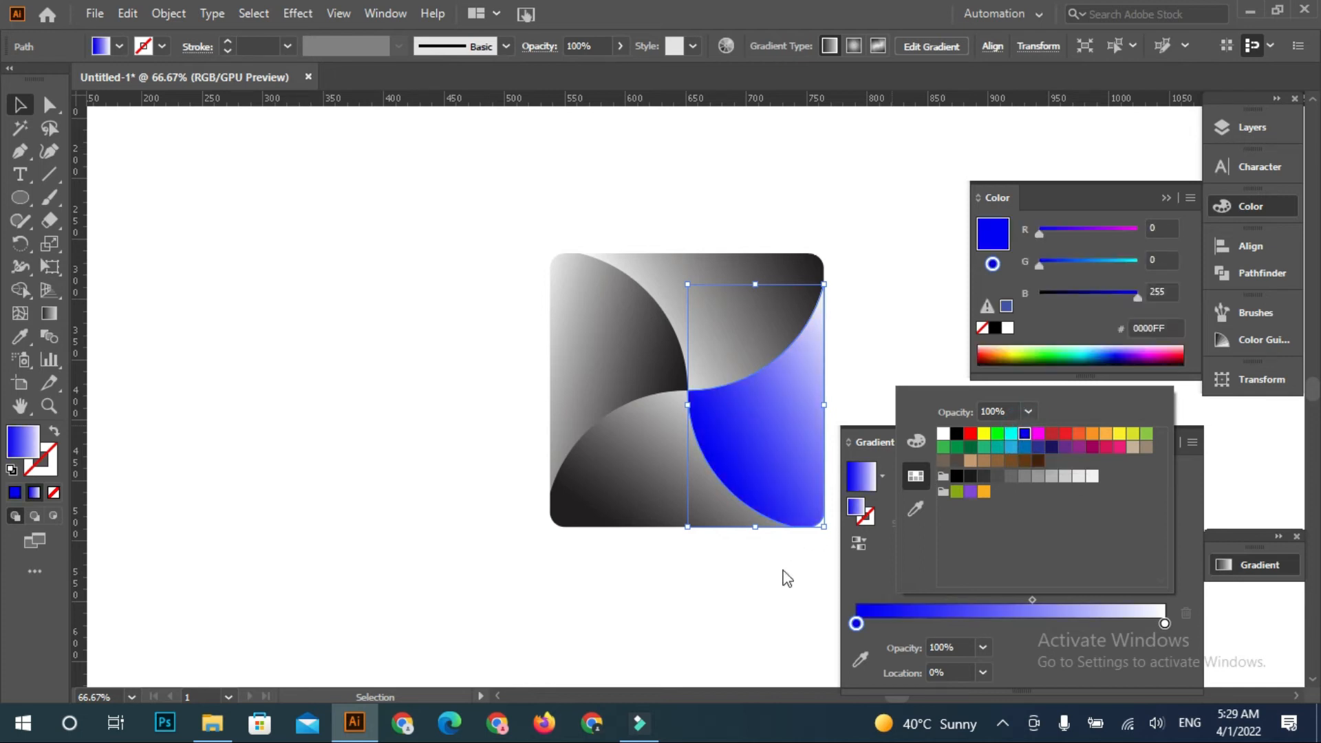
left_click(729, 617)
Change the black gradient stop of the pinwheel's top blade to the pure blue swatch (0000FF) and deselect the blade
left_click(733, 365)
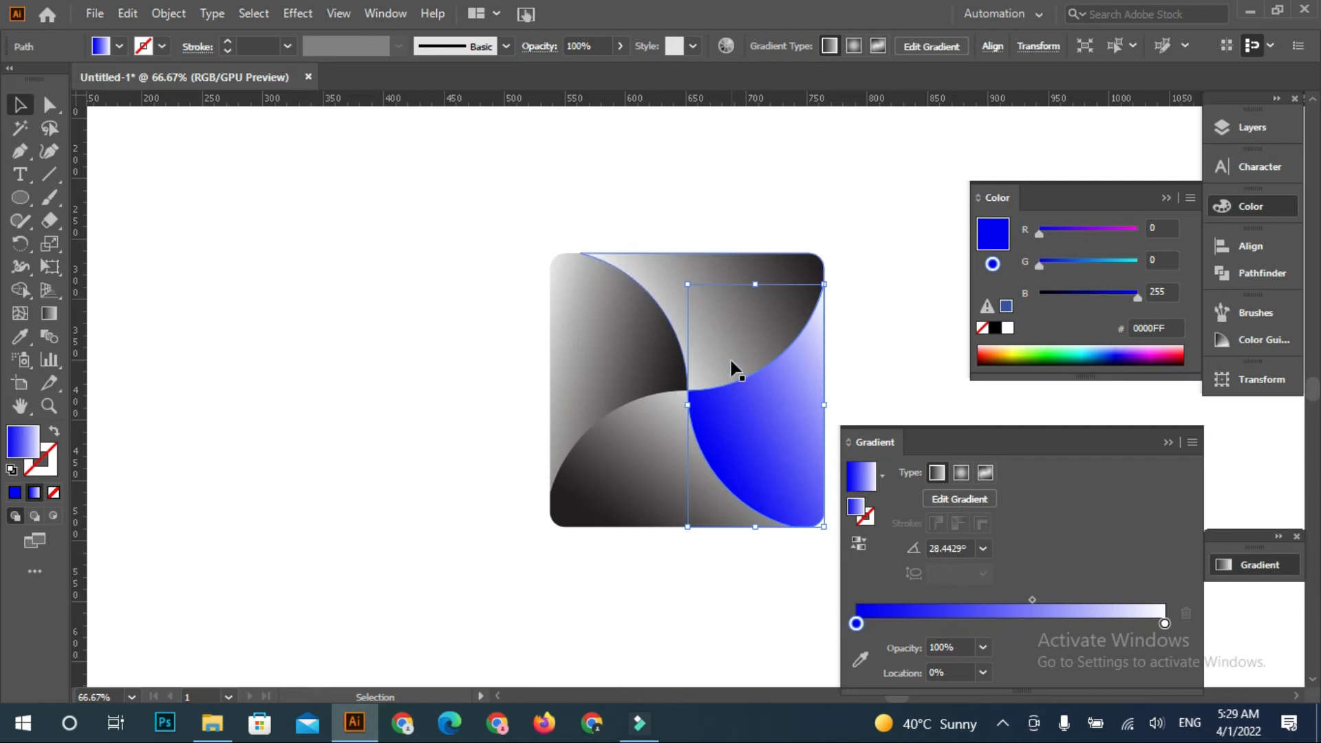
left_click(1165, 624)
double_click(1165, 623)
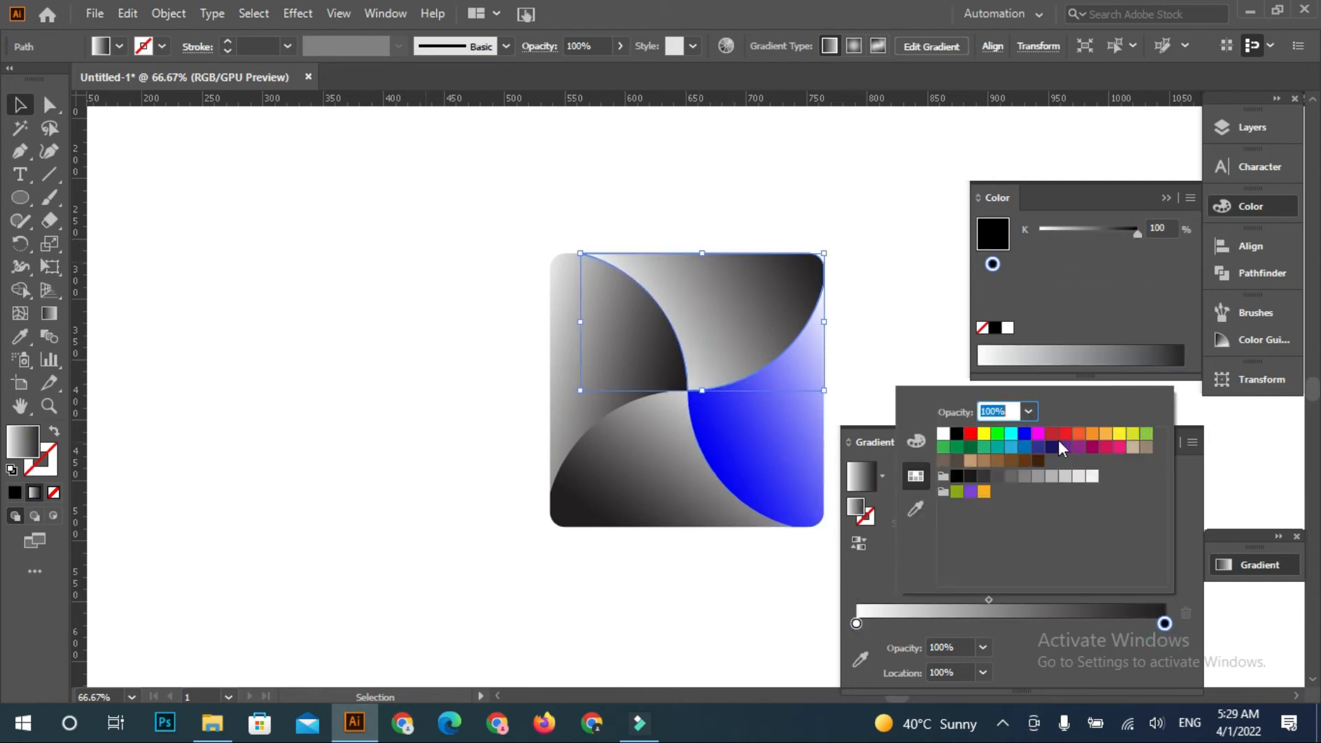
left_click(1022, 437)
left_click(681, 605)
Change the black gradient stop of the pinwheel's bottom blade to the pure blue swatch (0000FF)
left_click(673, 533)
left_click(671, 527)
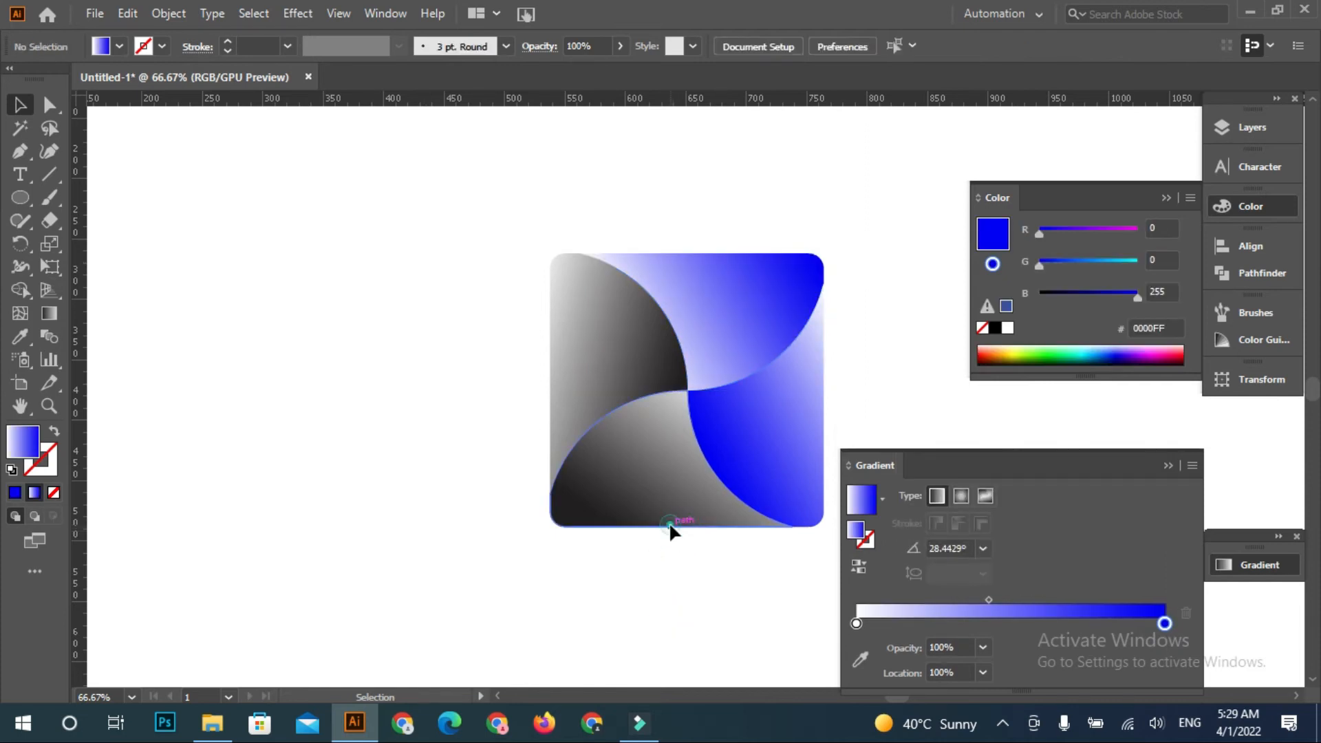
left_click(856, 624)
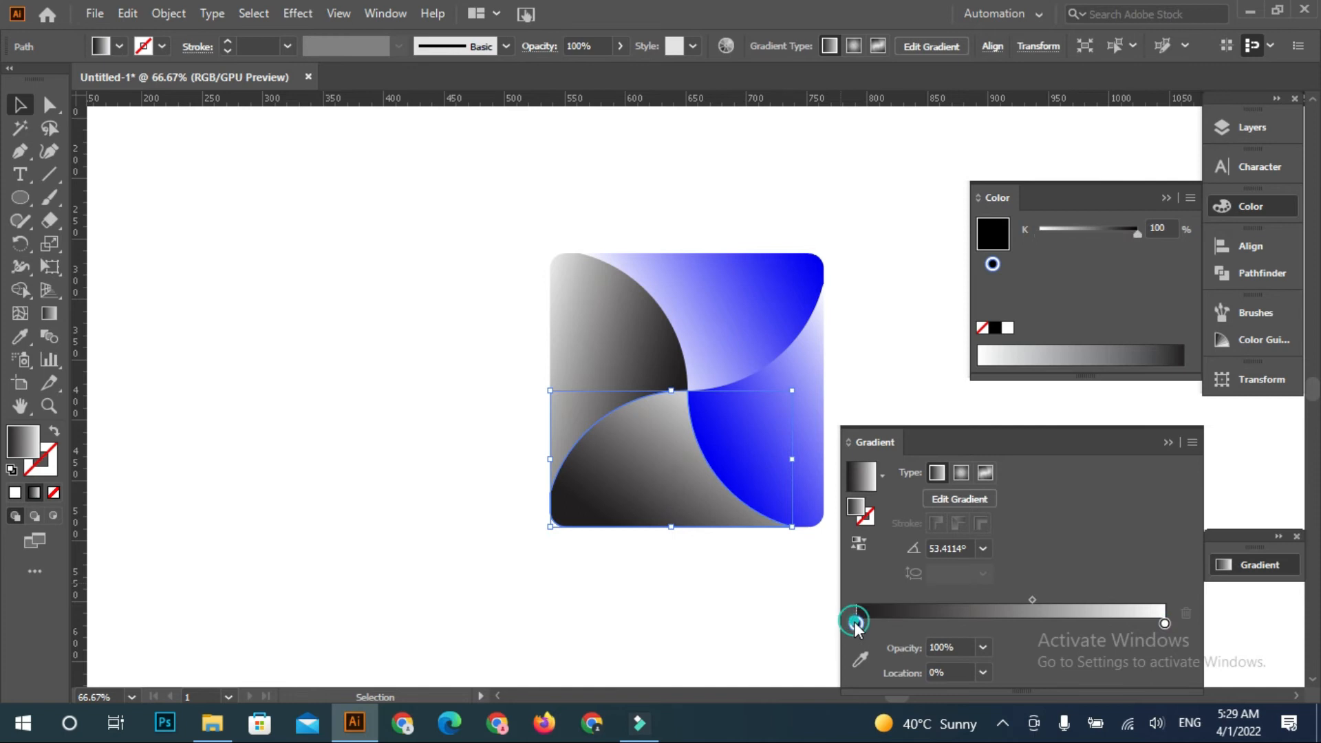
double_click(856, 624)
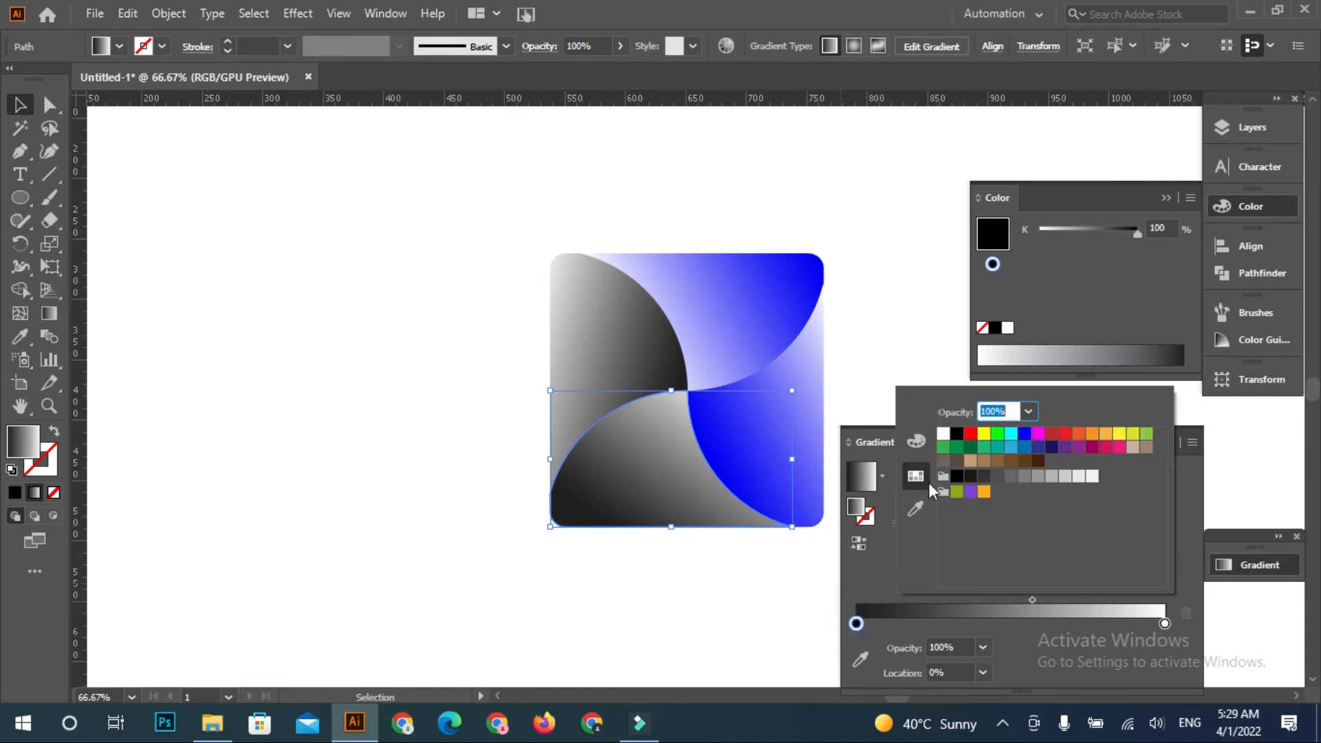
left_click(1029, 448)
left_click(785, 601)
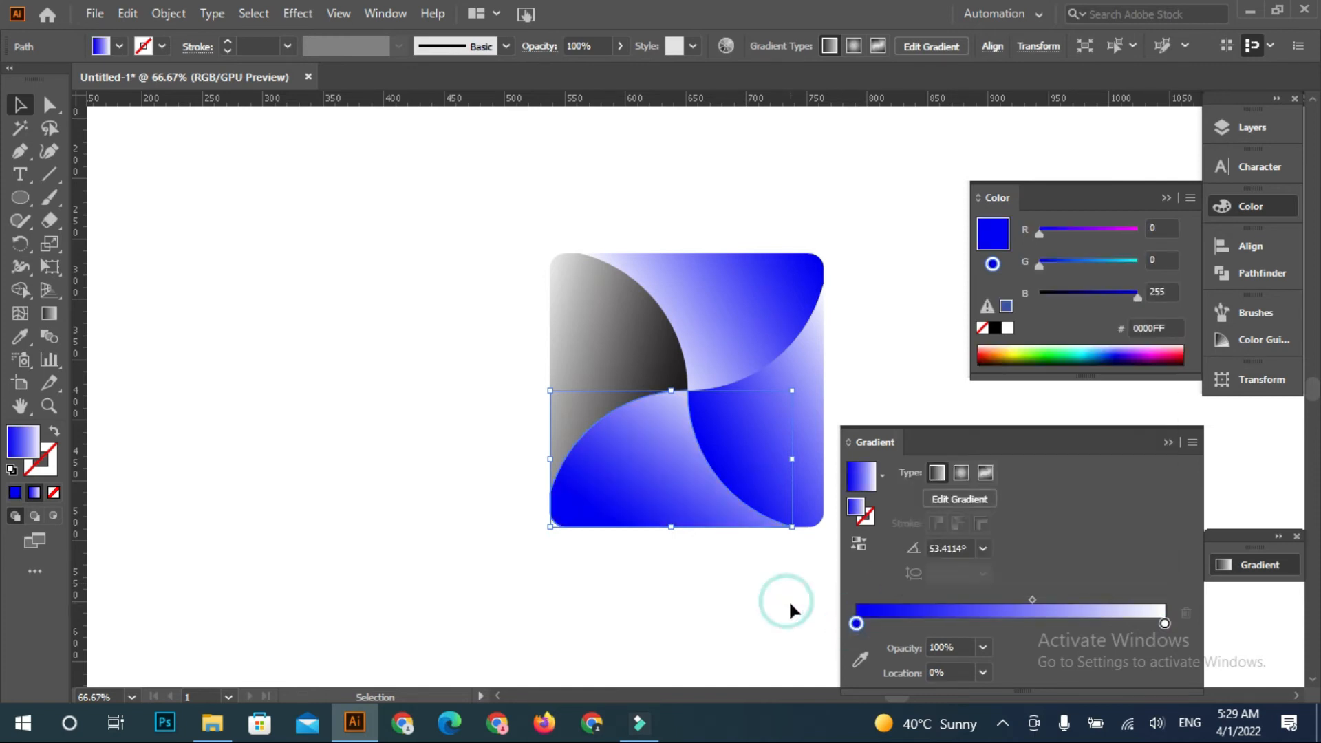
Recolor the left blade's black gradient stop with the pure blue swatch (0000FF) and deselect the artwork
left_click(656, 366)
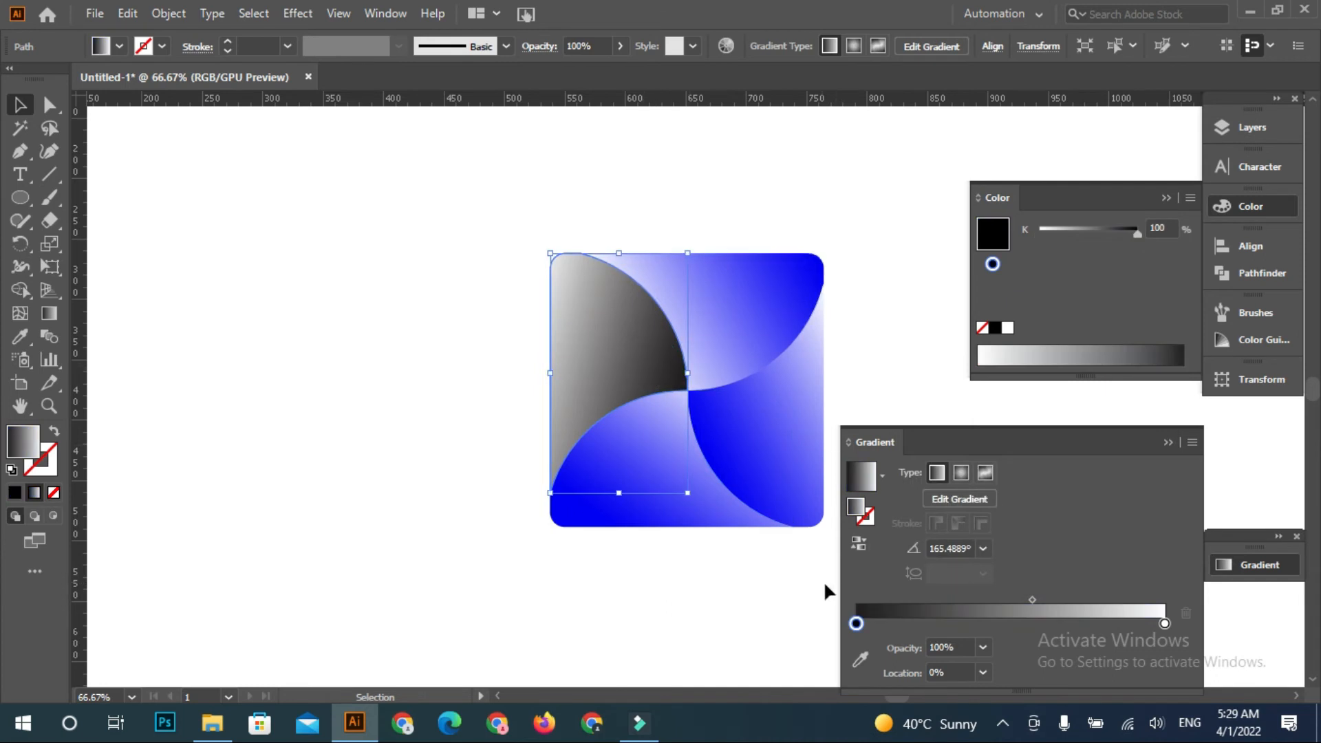
left_click(856, 623)
double_click(856, 624)
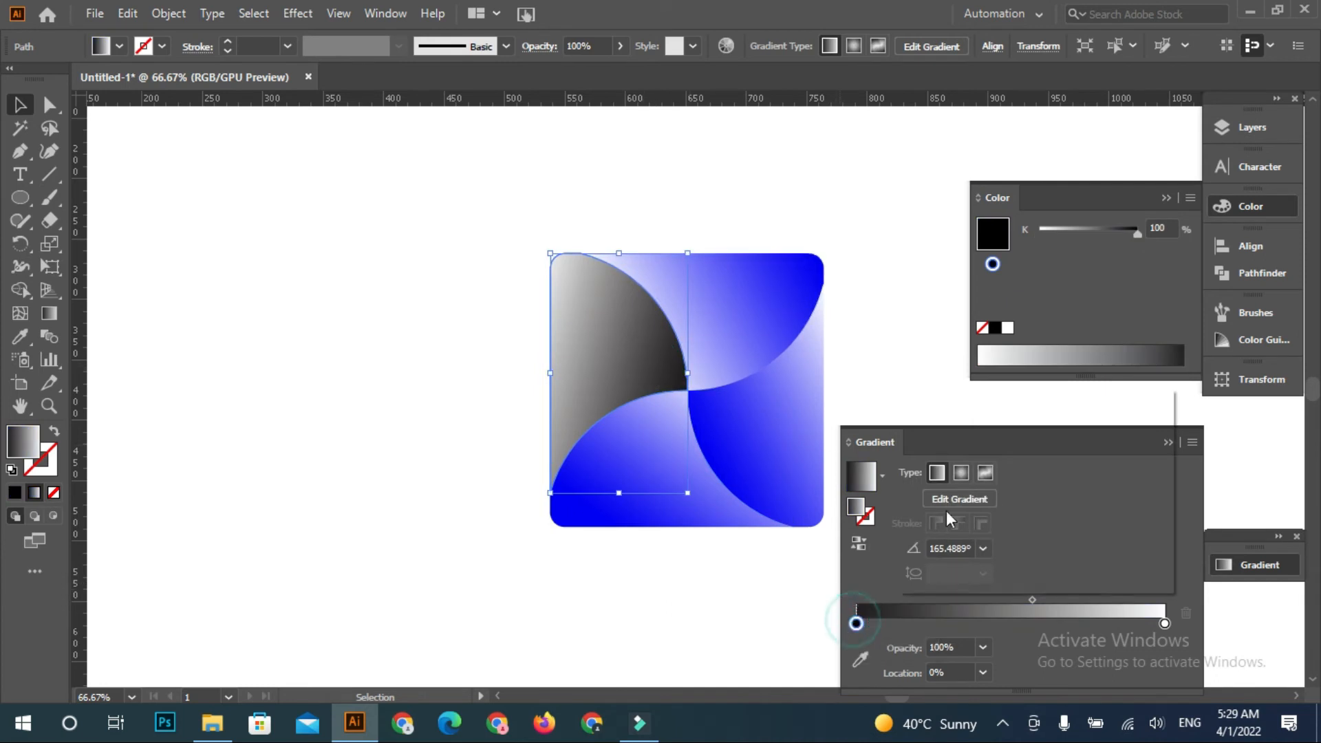
left_click(1023, 435)
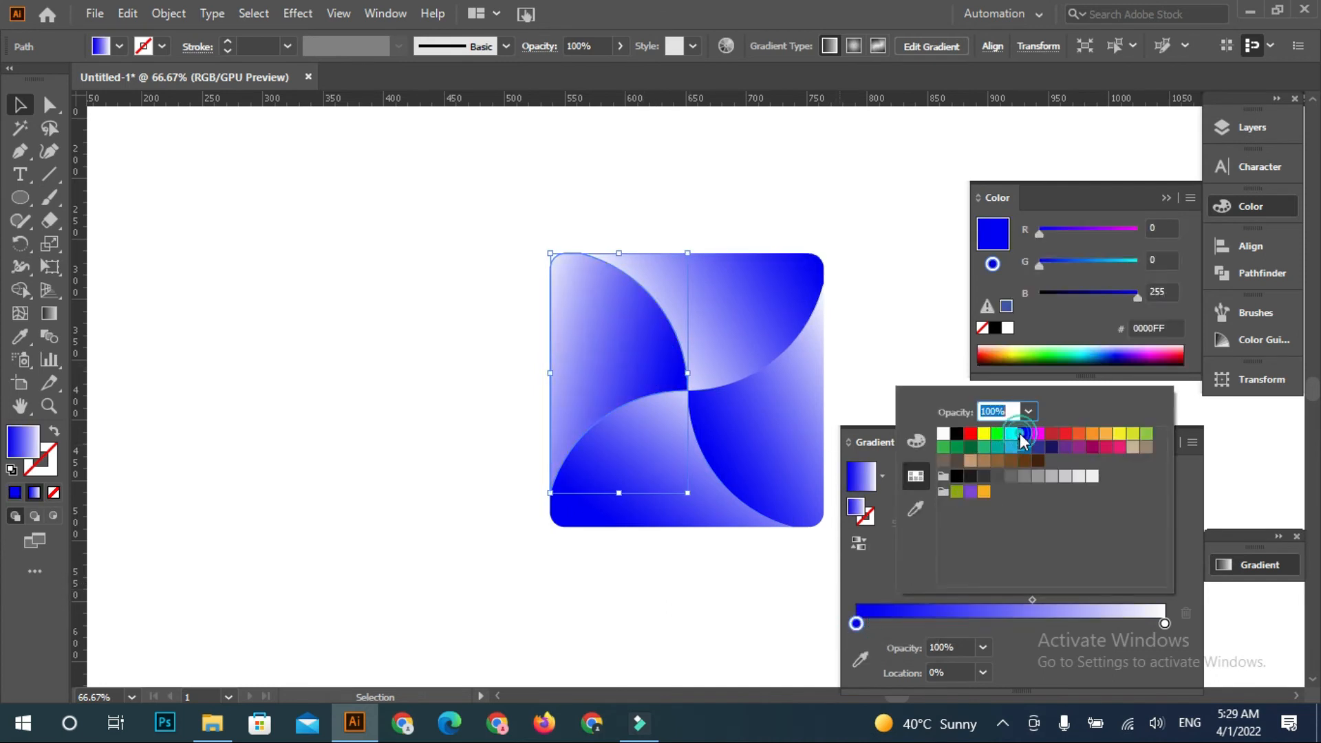
left_click(743, 580)
left_click(754, 589)
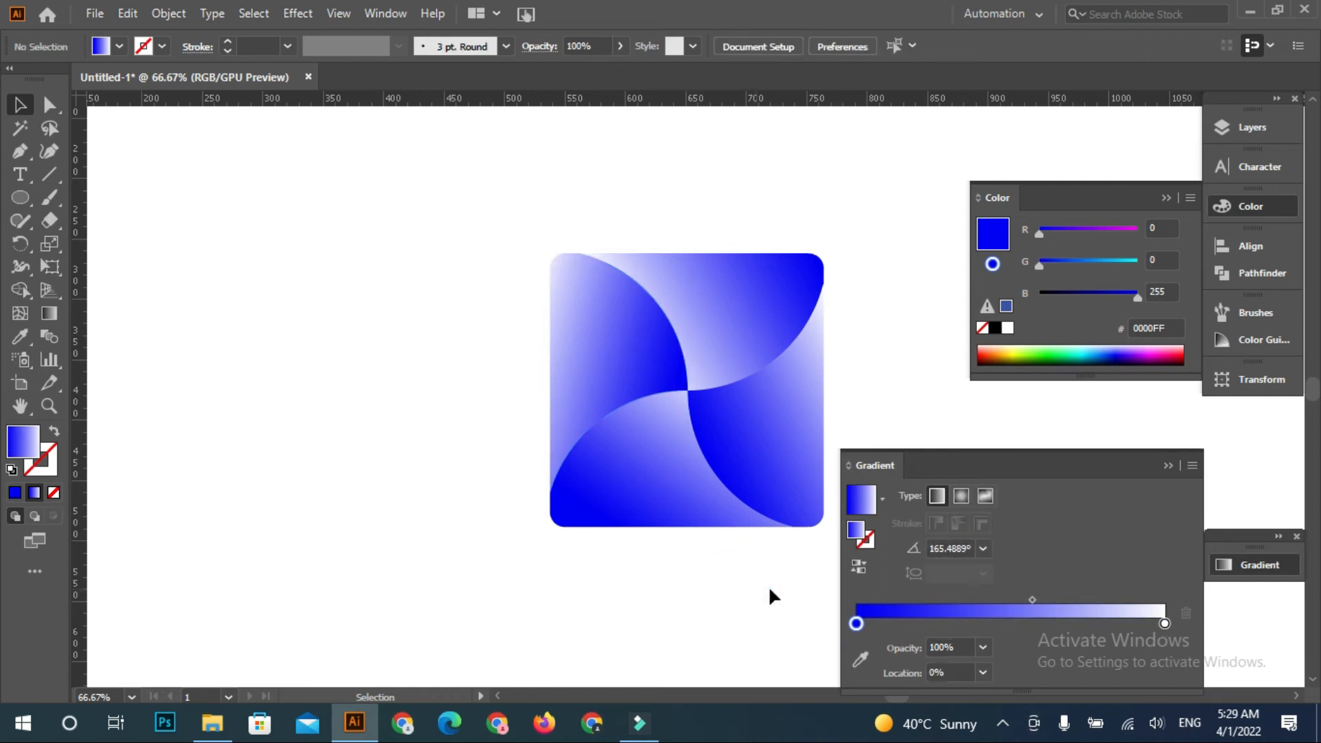
Darken the right blade's blue gradient stop to a B value of 196 and copy its hex code 0000C4
left_click(761, 427)
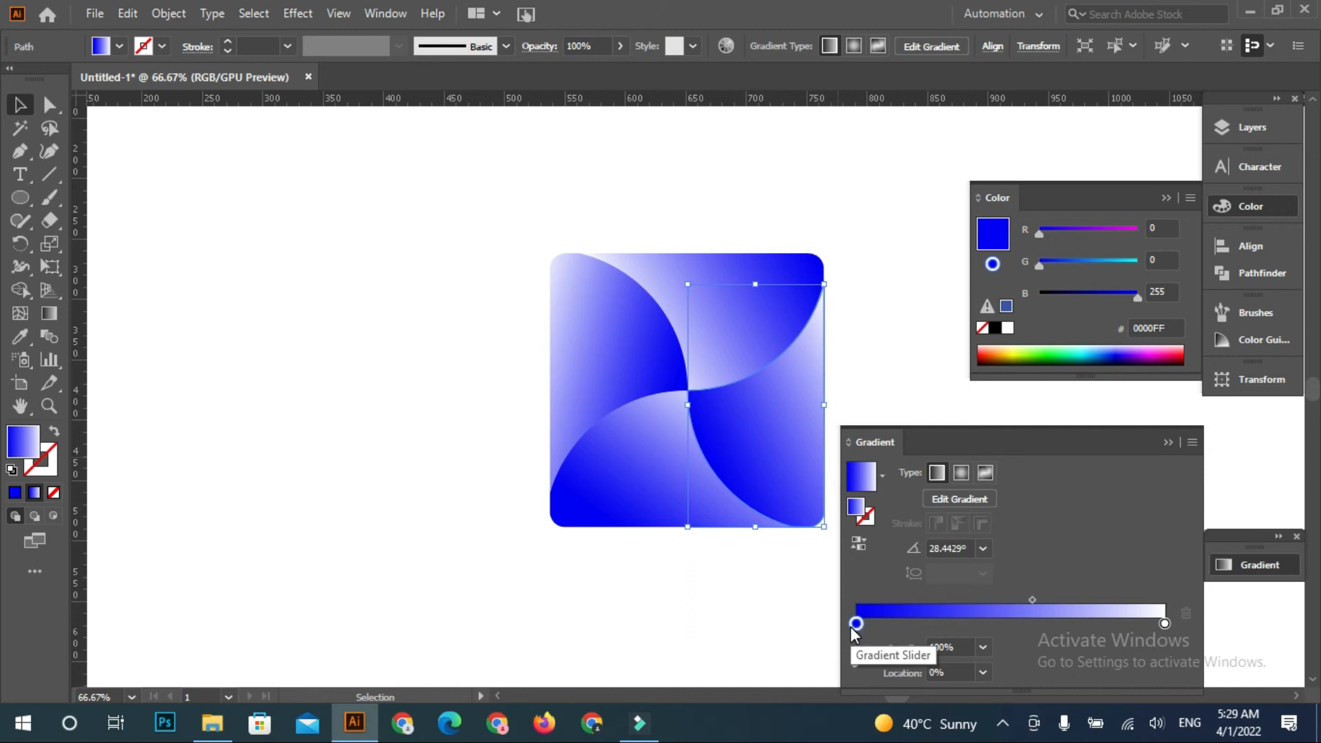
double_click(856, 623)
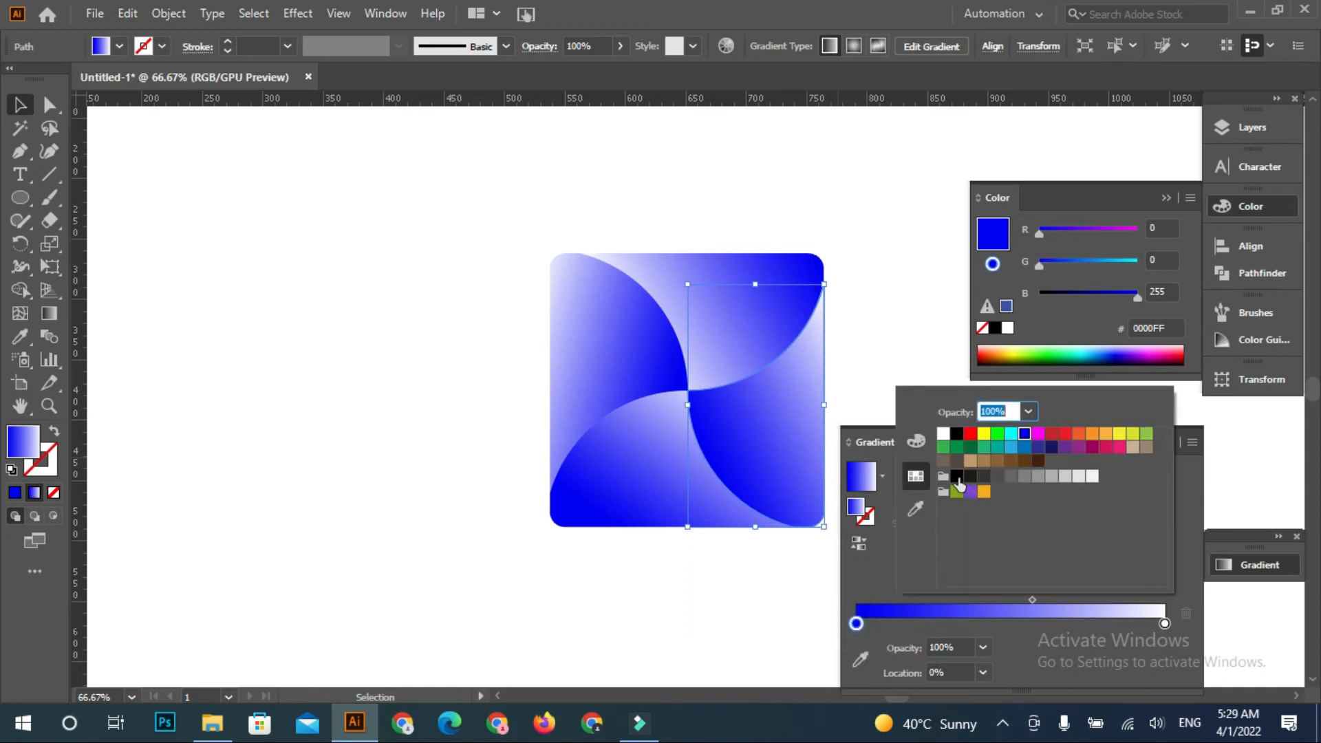
left_click(916, 443)
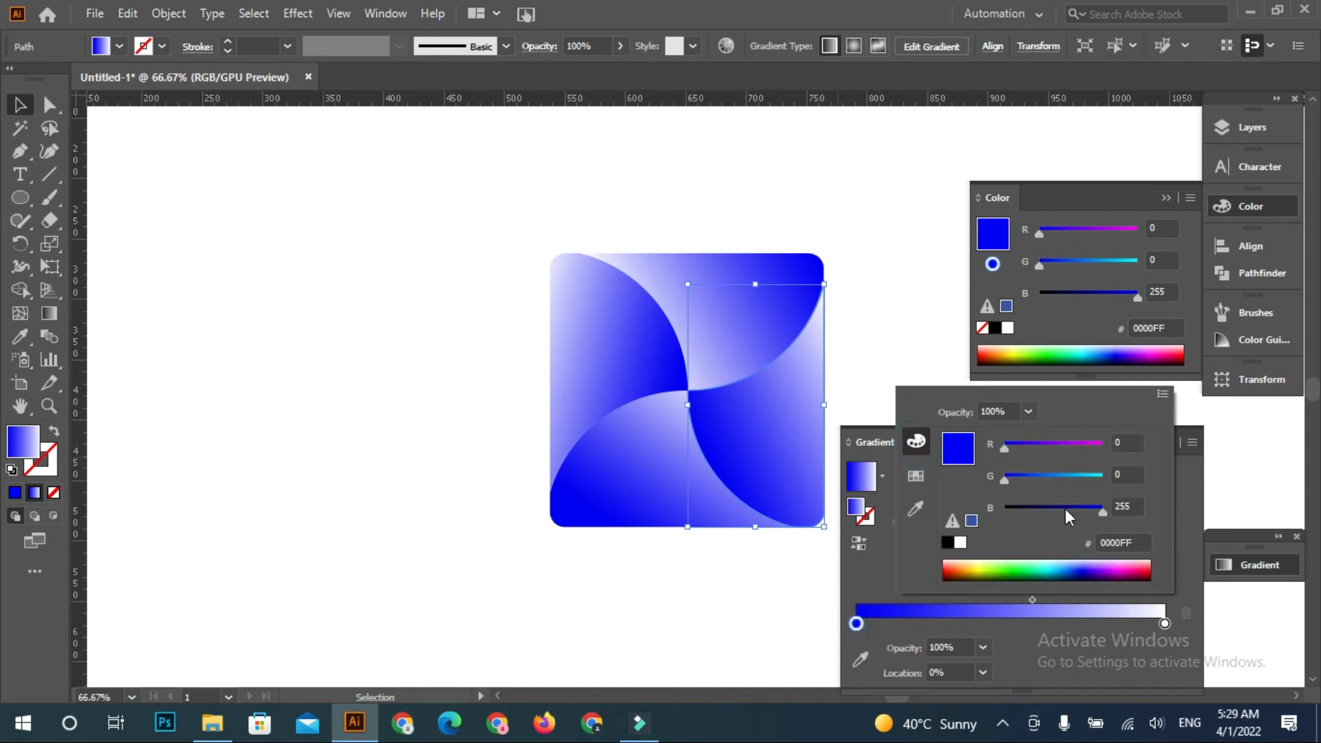
left_click_drag(1103, 515, 1080, 510)
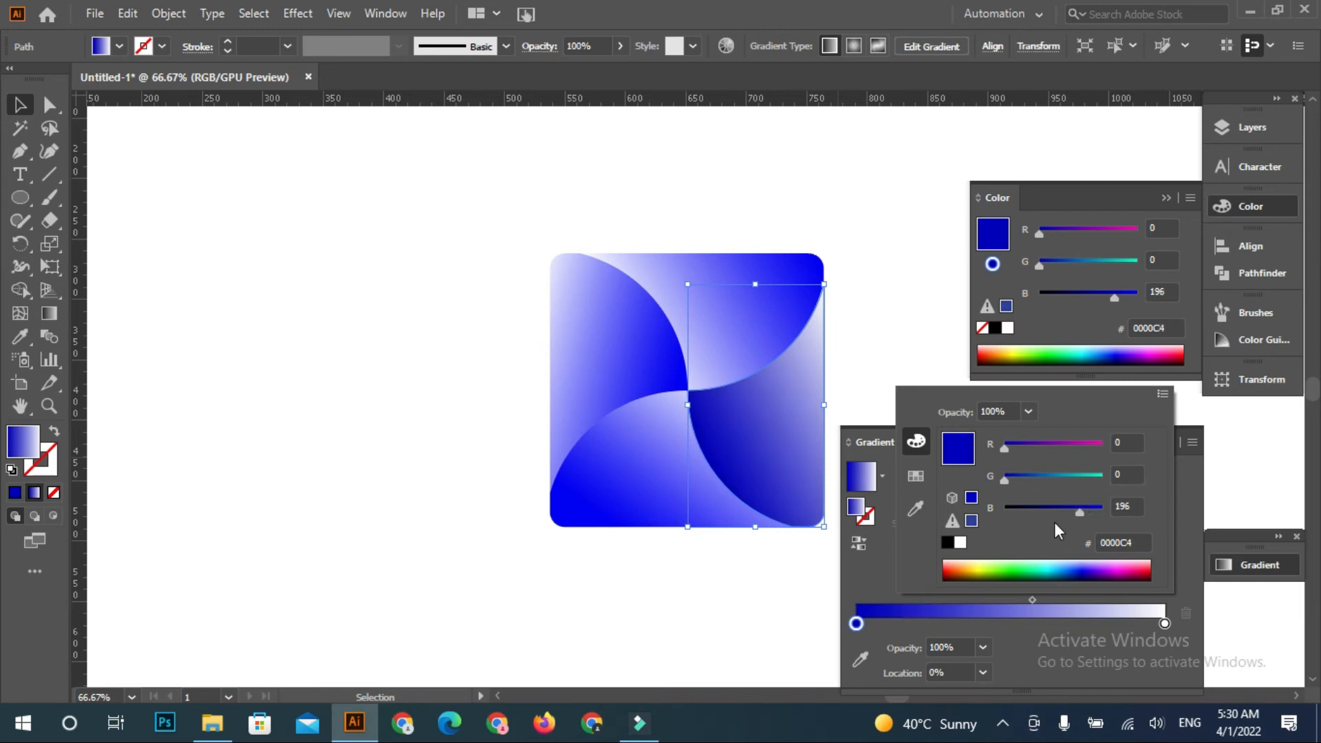
left_click_drag(1133, 538, 1102, 548)
key("ctrl+c")
left_click(846, 575)
left_click(733, 343)
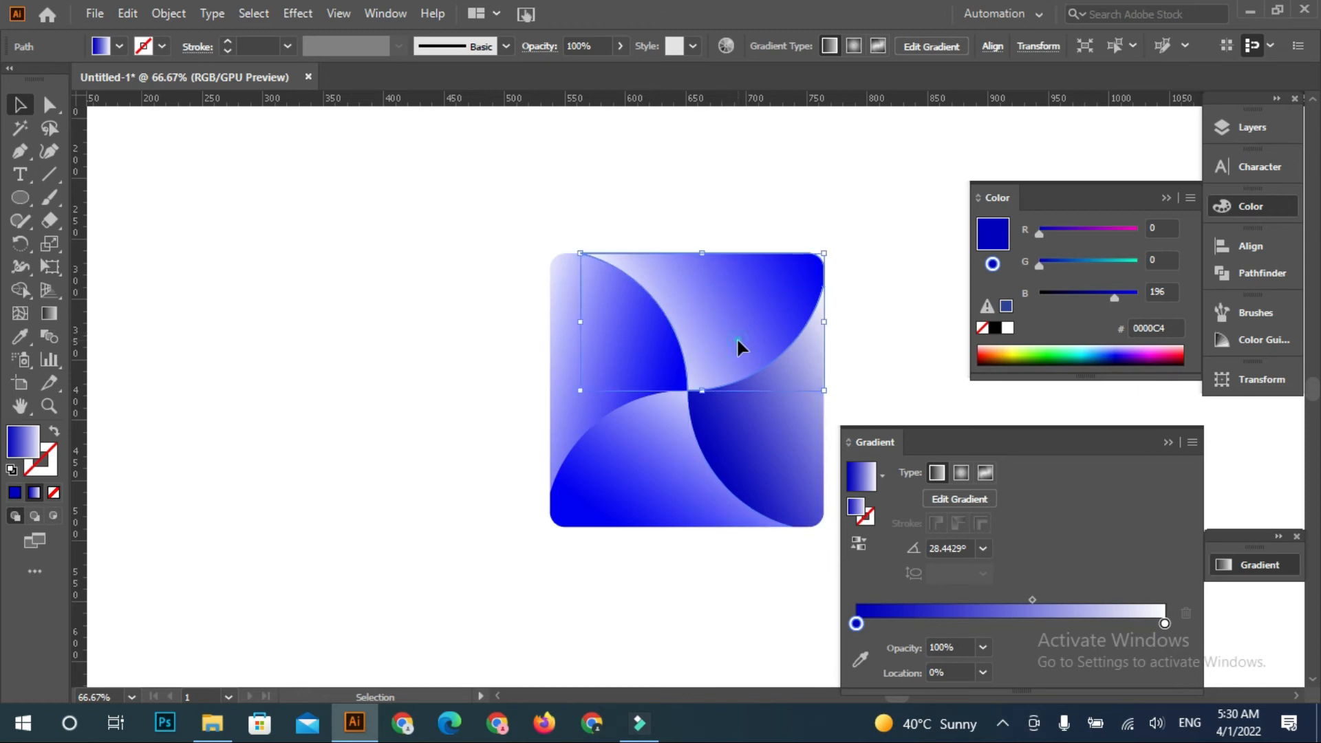
left_click(1164, 623)
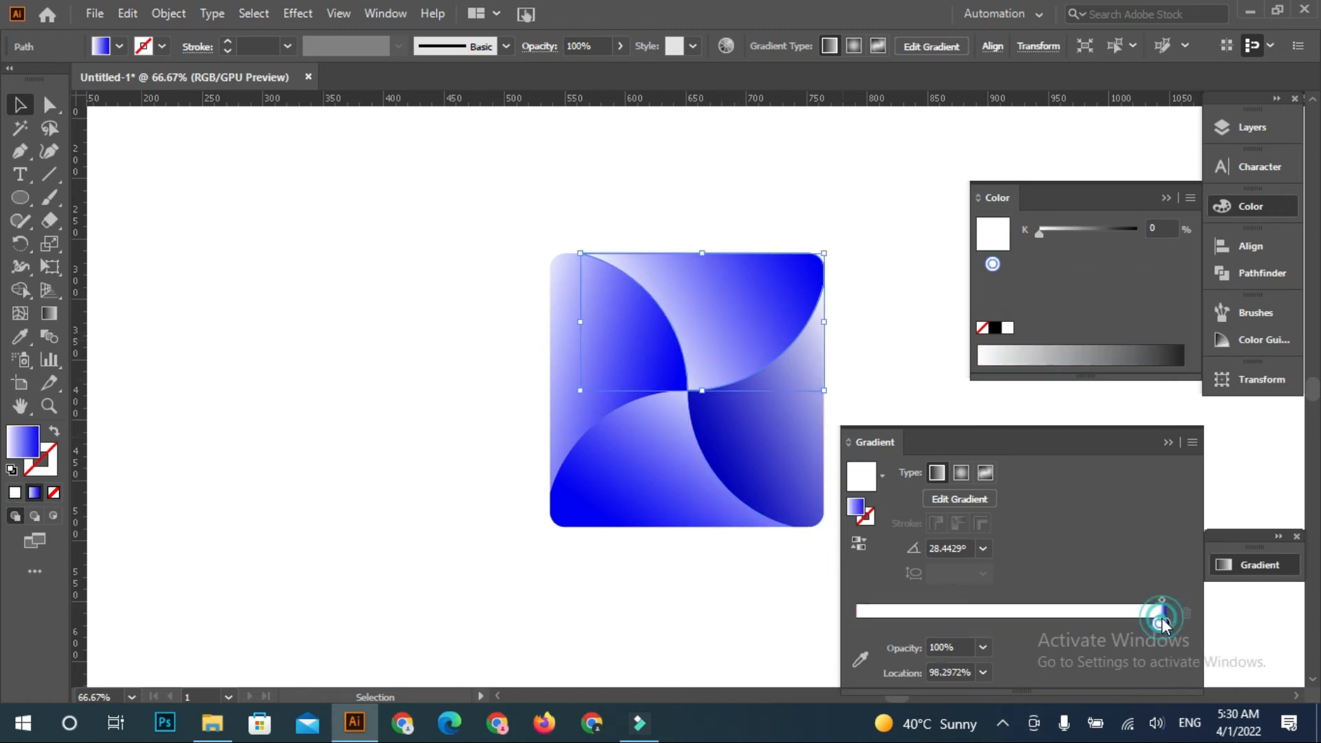
double_click(1161, 624)
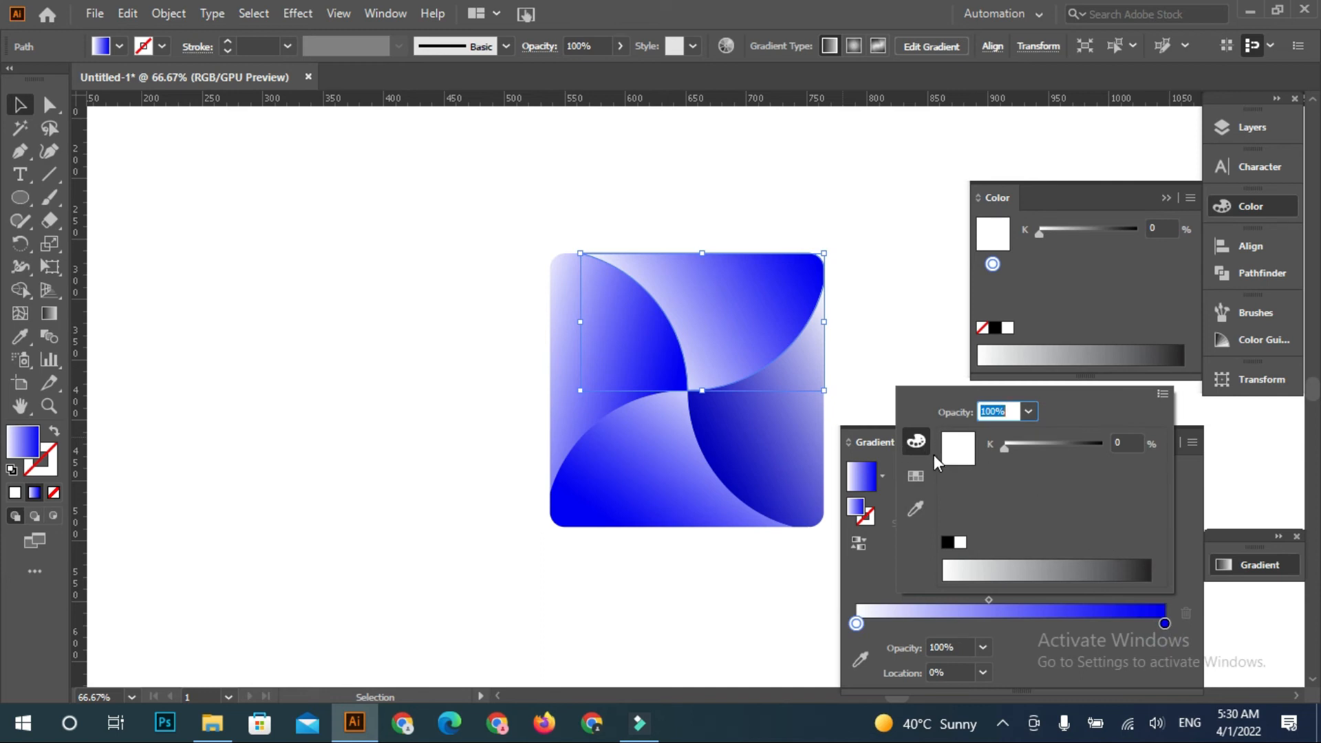
left_click(925, 470)
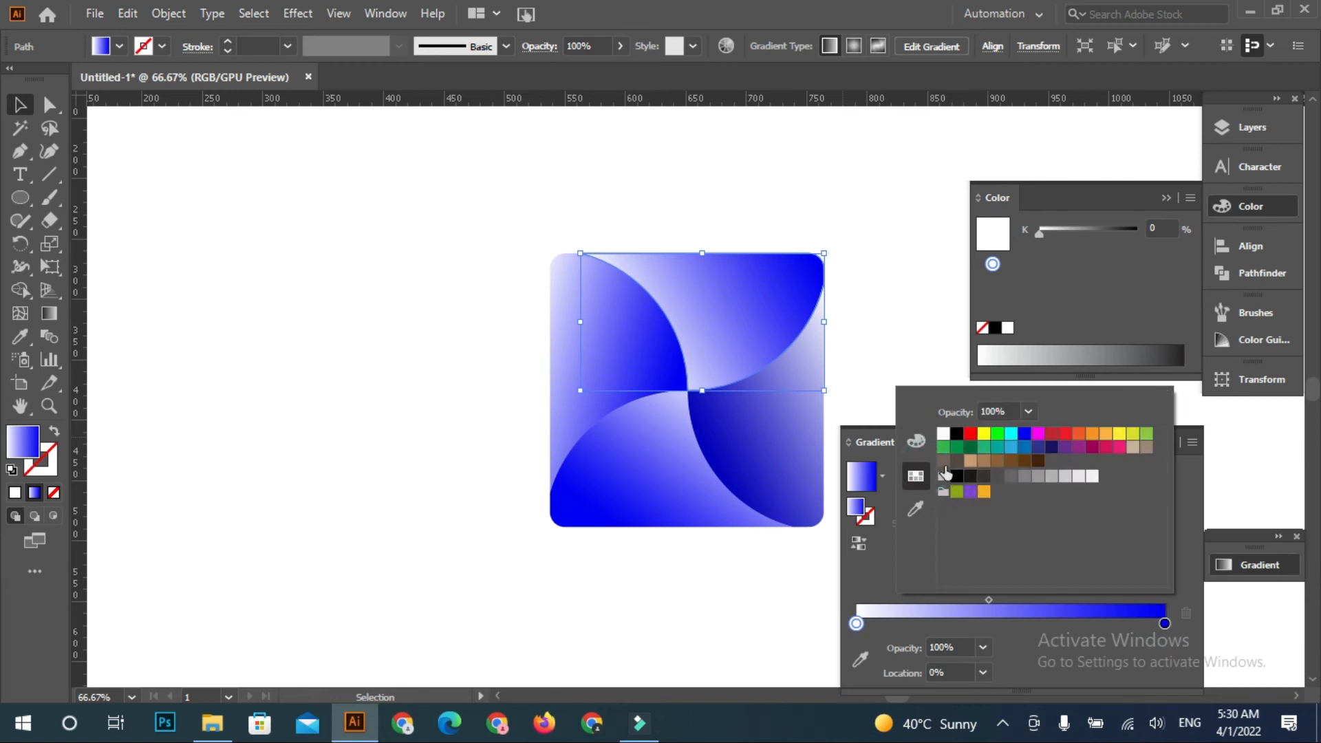
left_click(917, 443)
left_click(917, 506)
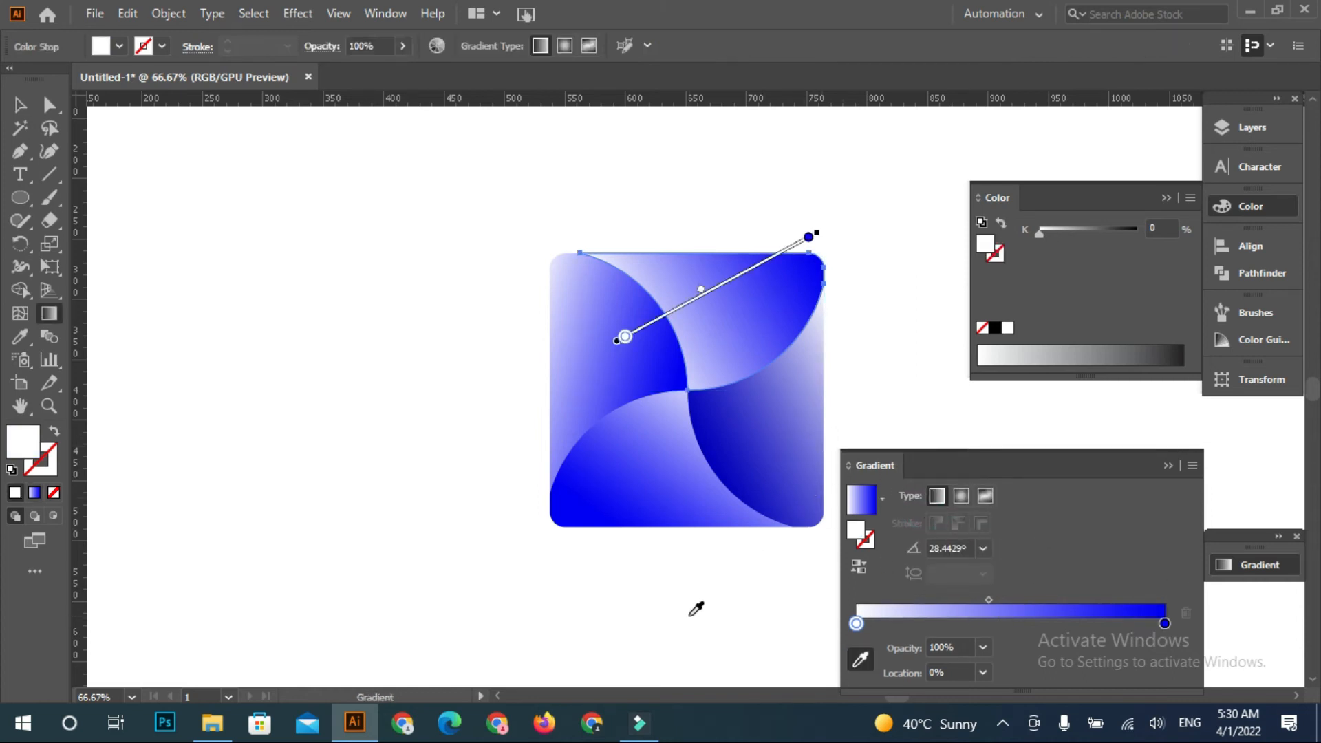
key("Escape")
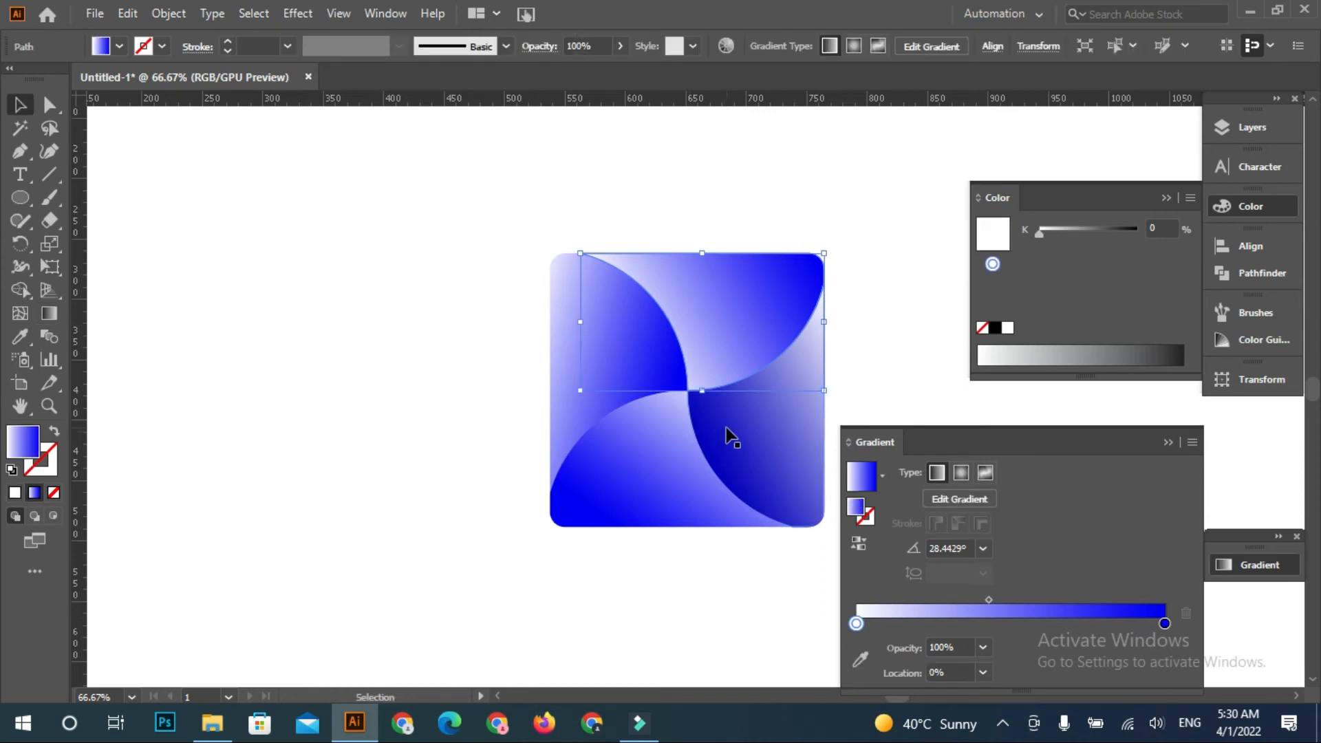
Set the top blade's blue gradient stop to hex color 0000C4 through the fill's Color Picker
left_click(709, 345)
left_click(1165, 624)
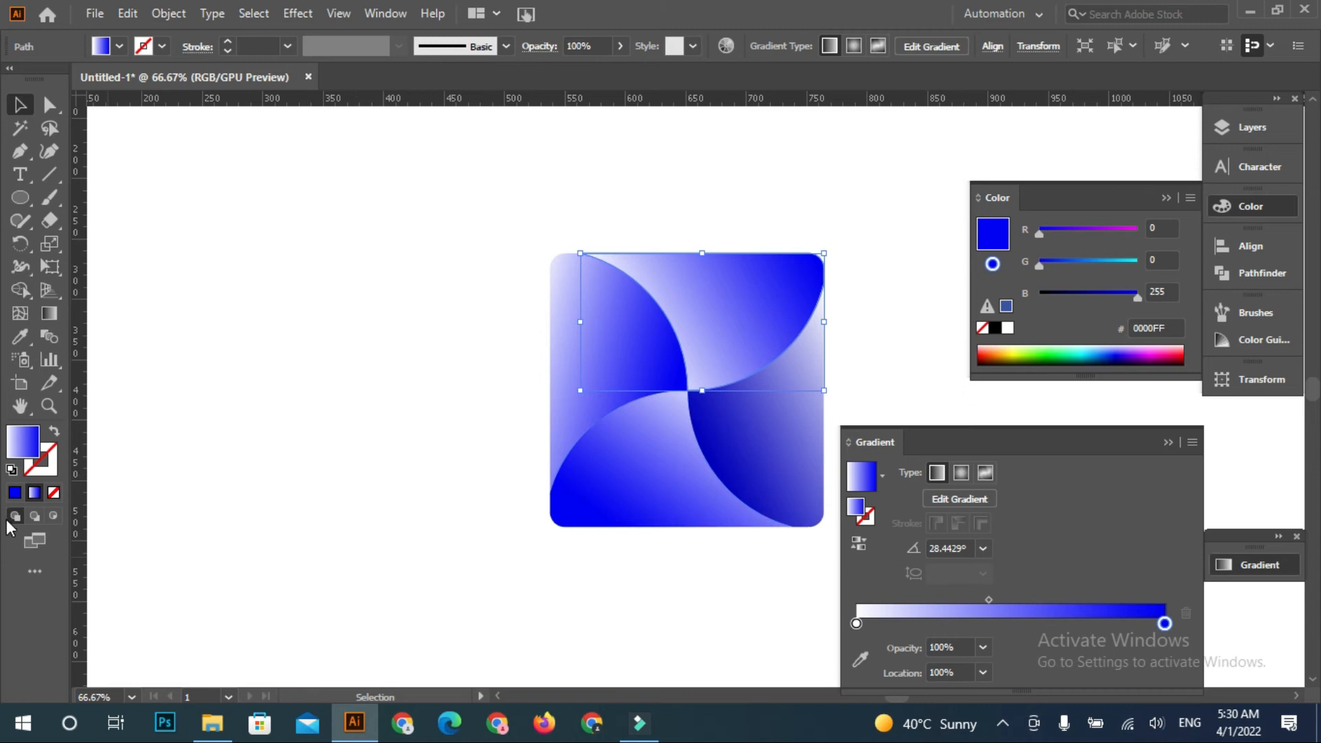
double_click(25, 425)
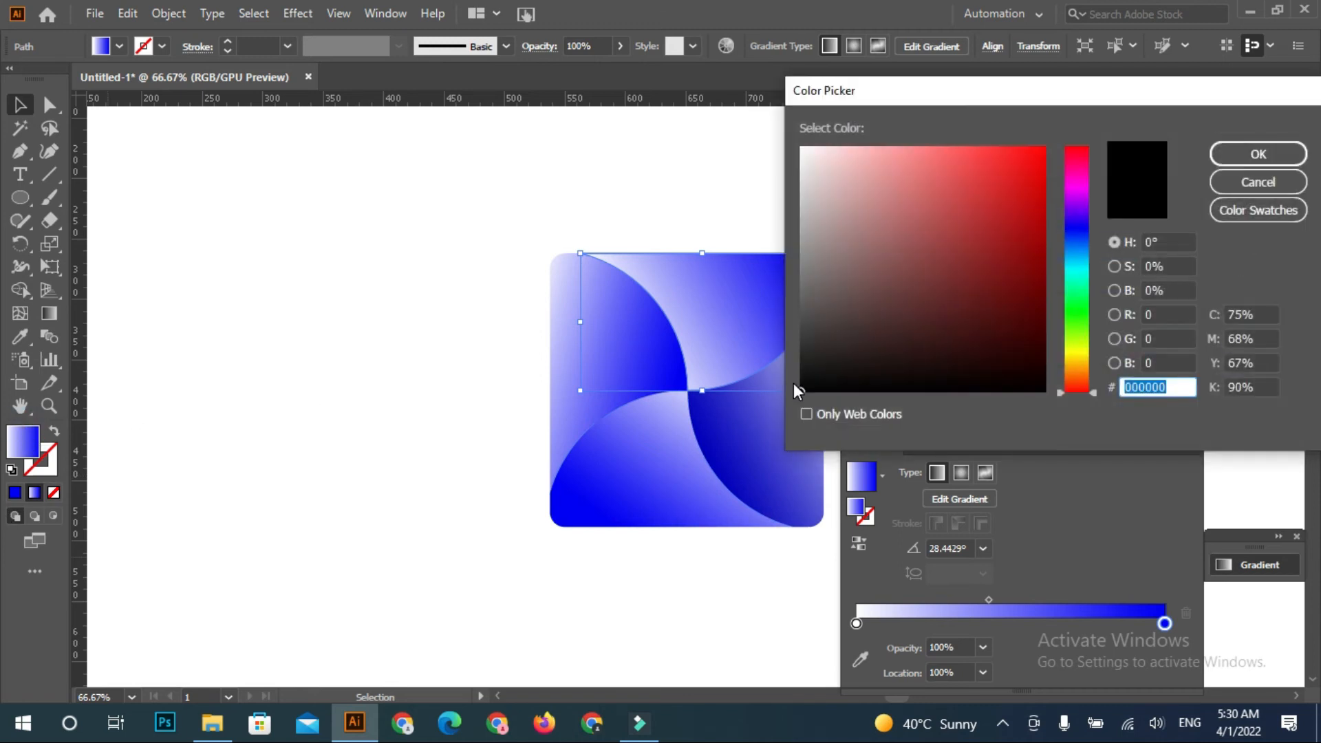
type("0000C4")
left_click(1222, 156)
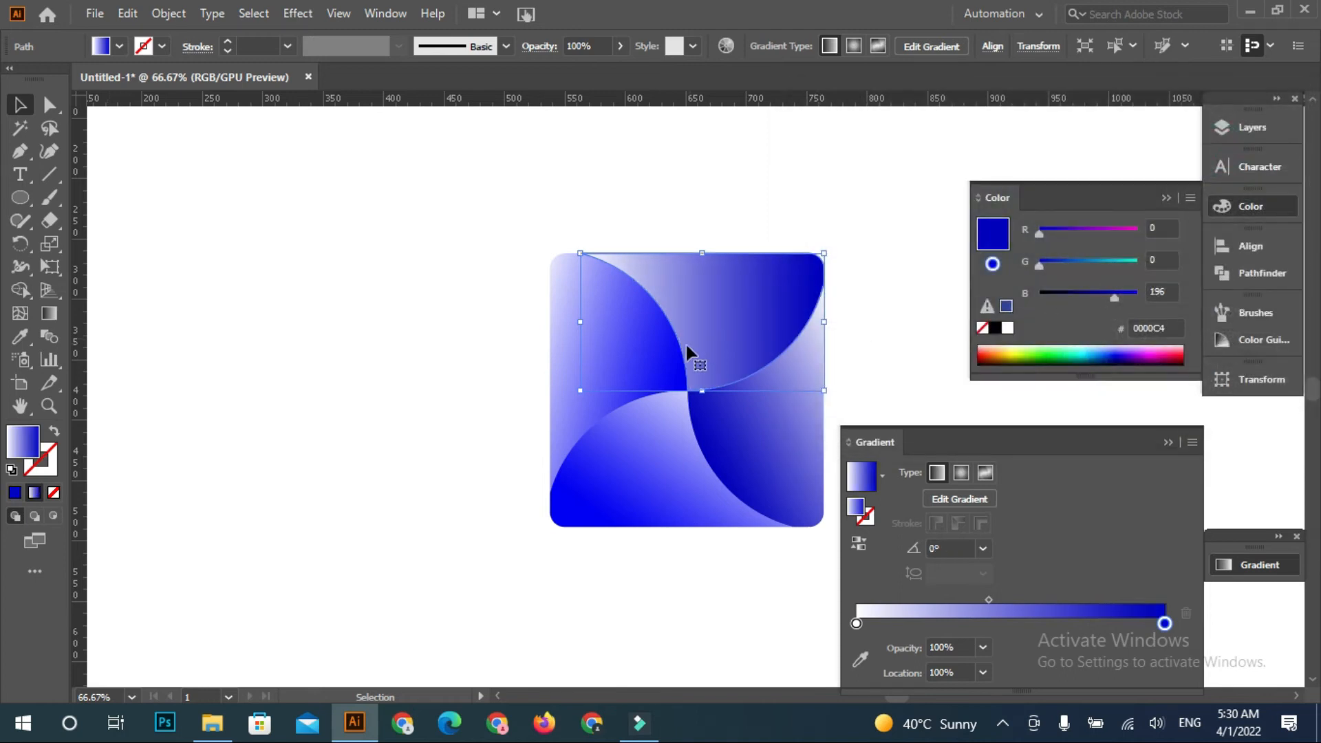
Apply the copied hex color 0000C4 to the left blade's blue gradient stop through the fill's Color Picker
left_click(667, 358)
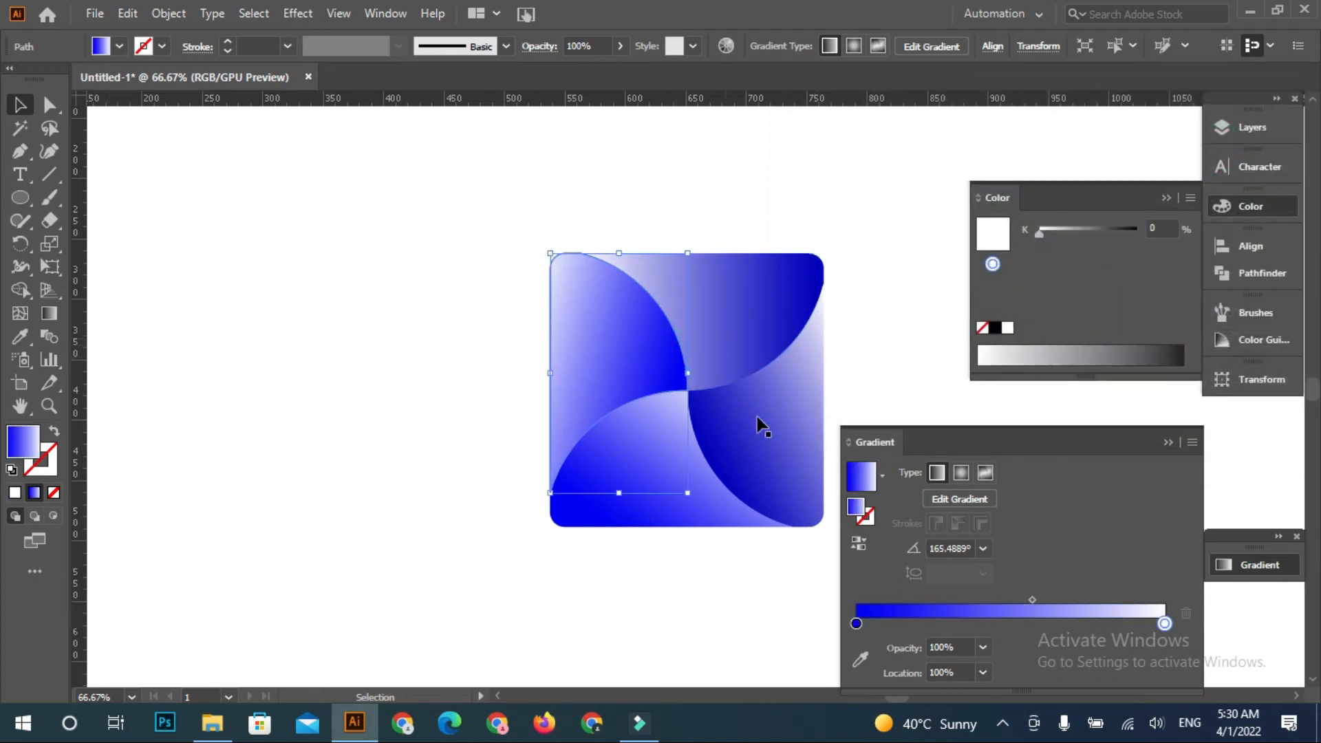
left_click(855, 622)
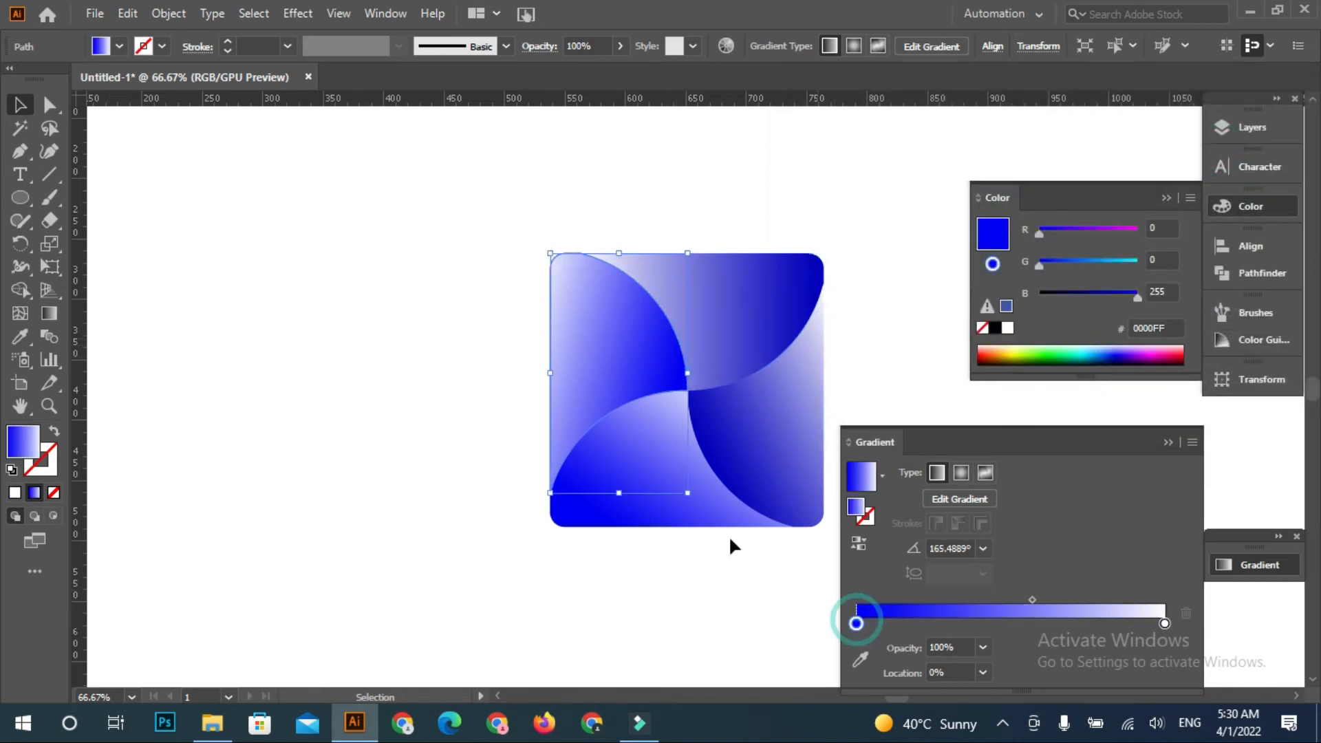
double_click(31, 460)
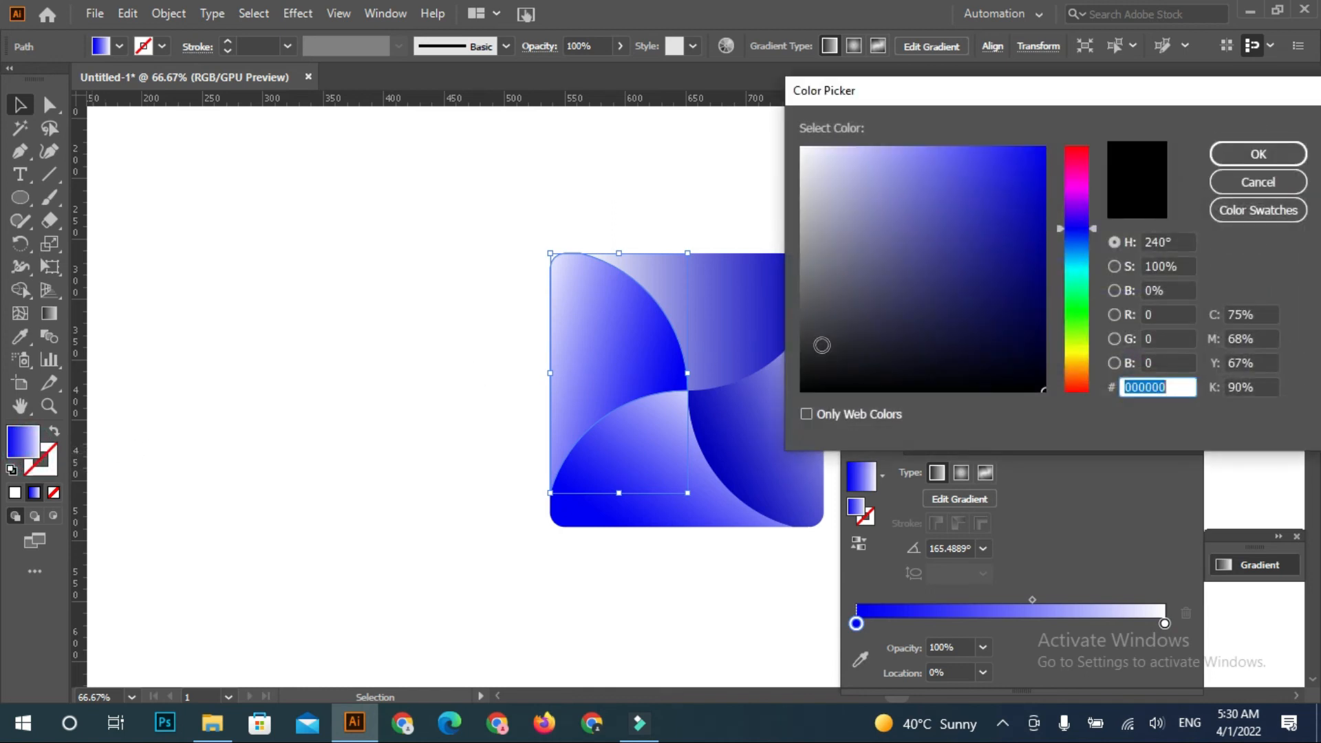
key("ctrl+v")
left_click(1237, 153)
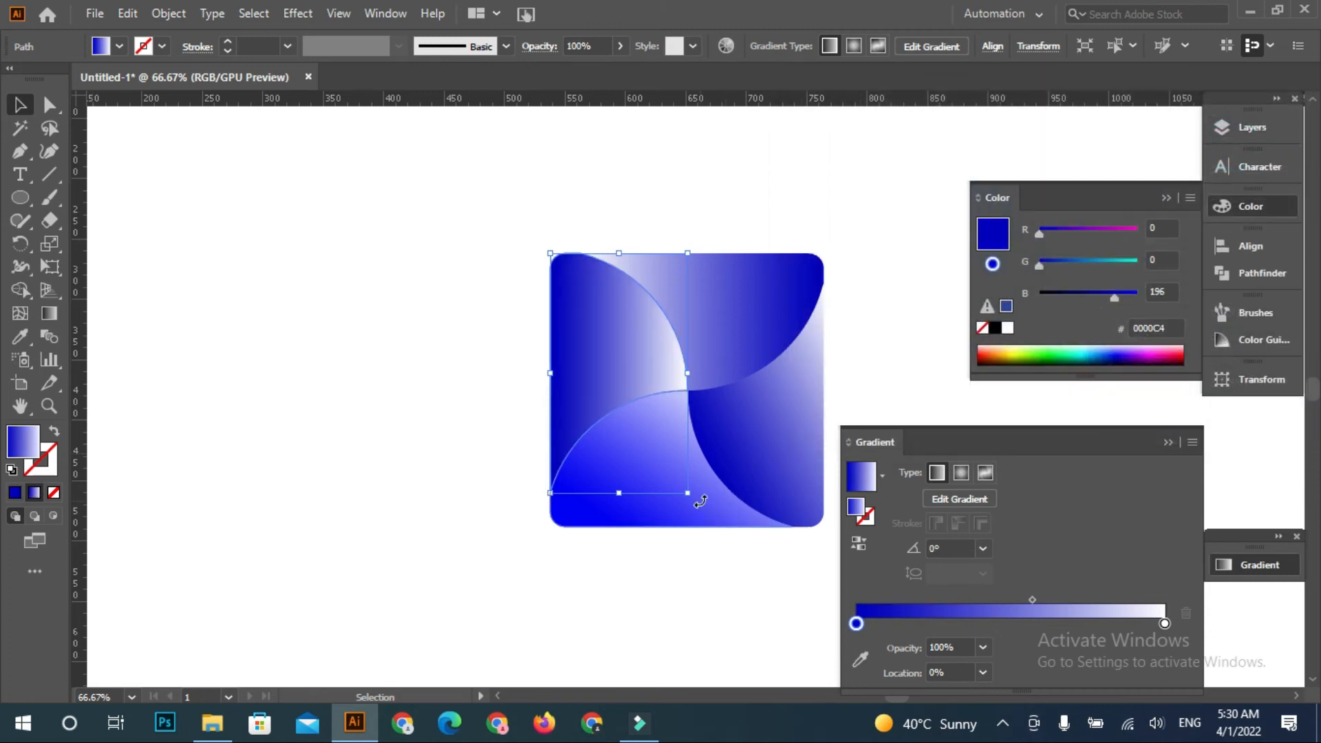
Set the bottom blade's blue gradient stop to hex color 0000C4 through the fill's Color Picker
left_click(698, 520)
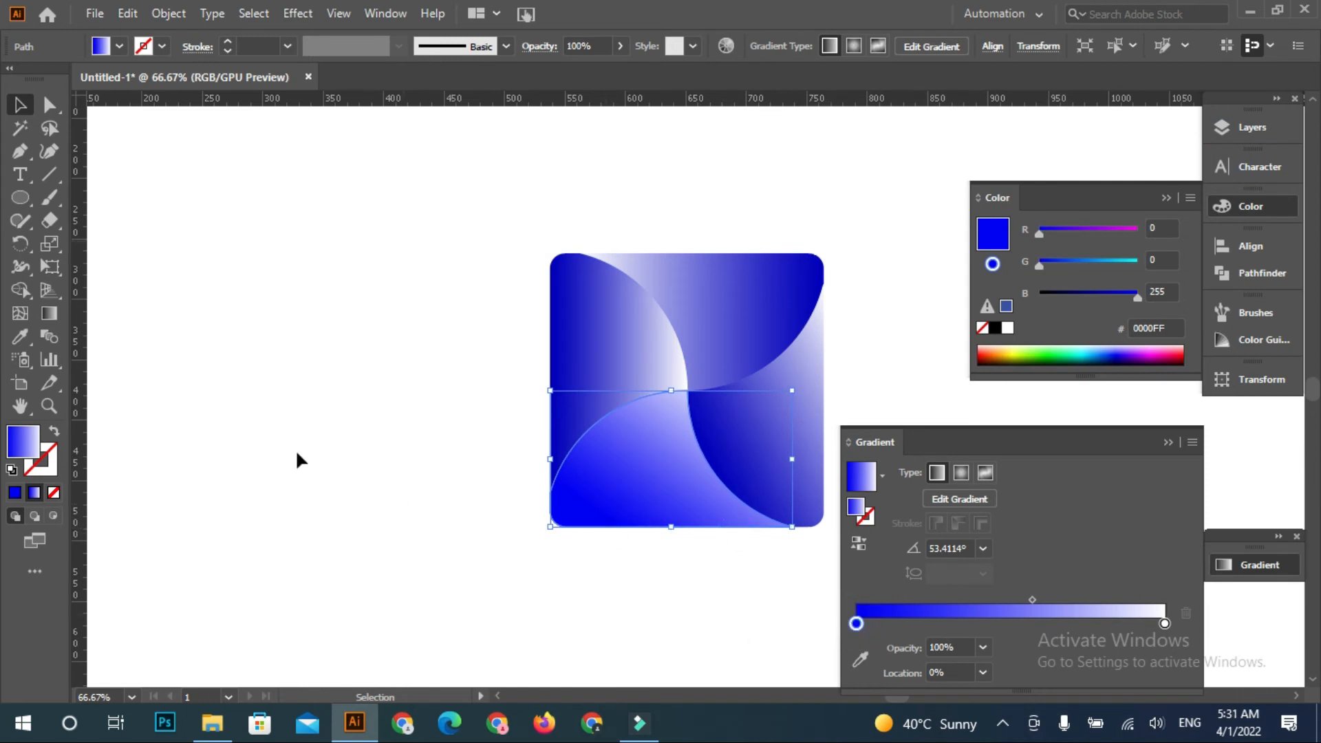
double_click(33, 447)
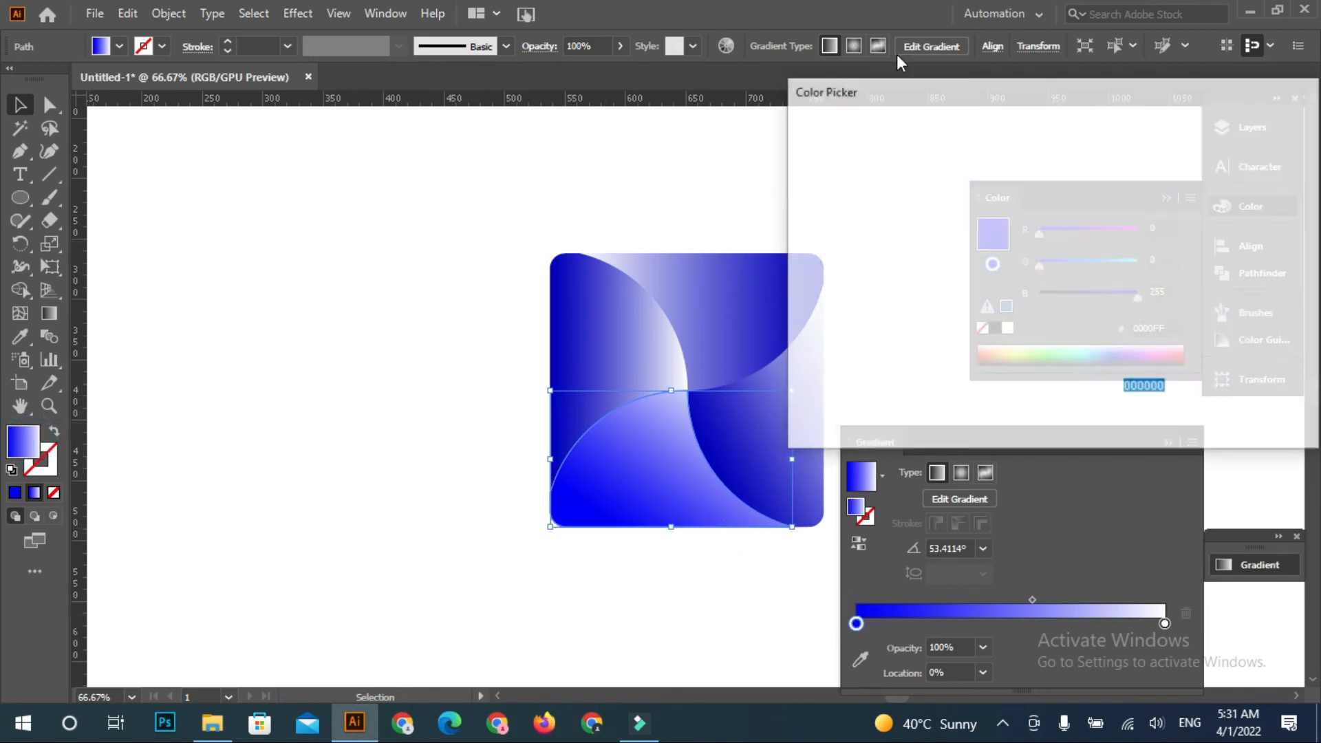
type("0000C4")
left_click(1258, 154)
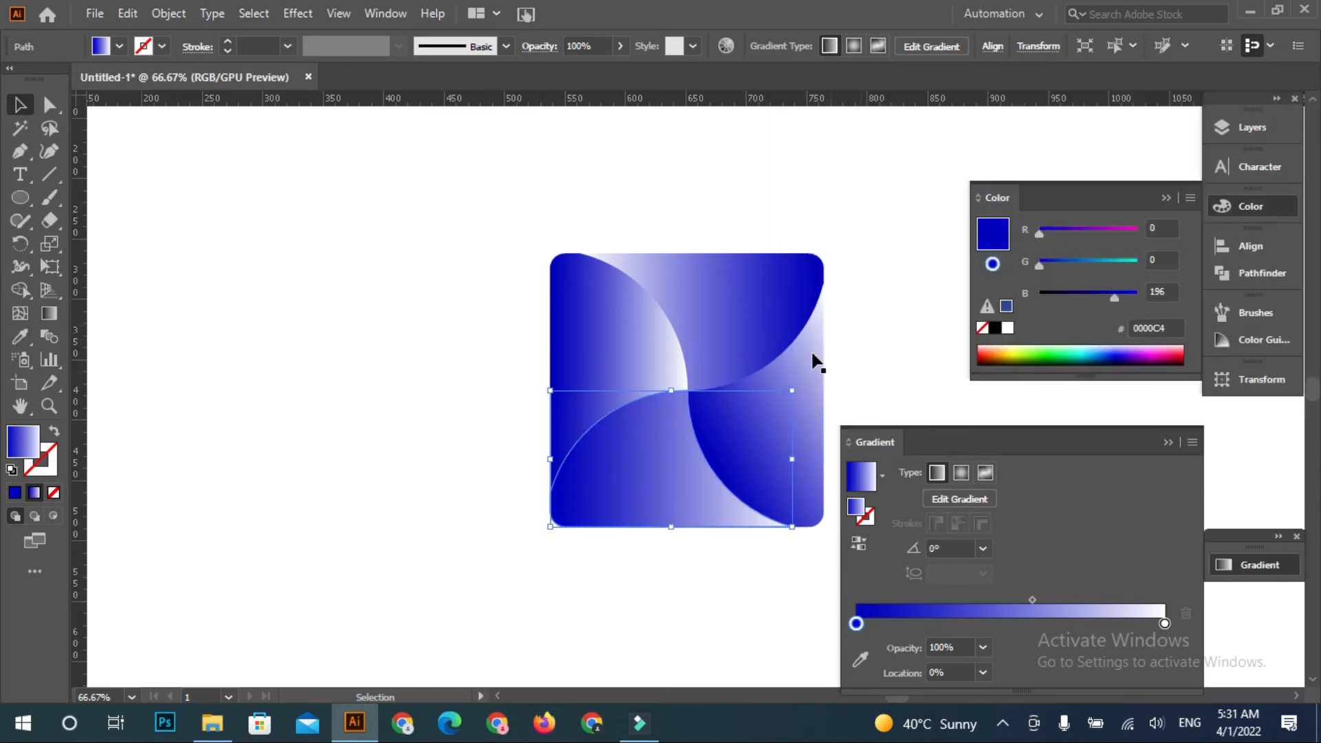
Redraw the left blade's gradient from dark blue at its outer edge to white near the pinwheel's center at about -12°, and deselect it
left_click(650, 358)
key("g")
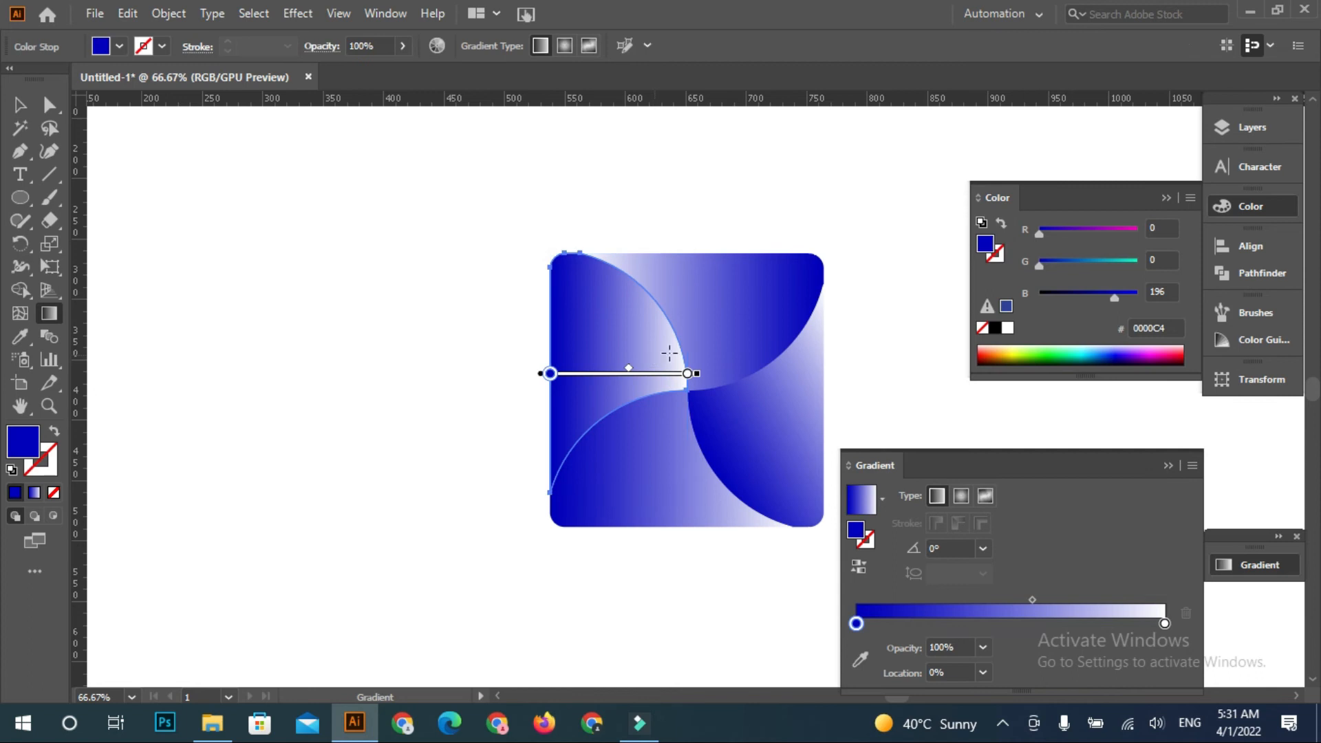
left_click(689, 374)
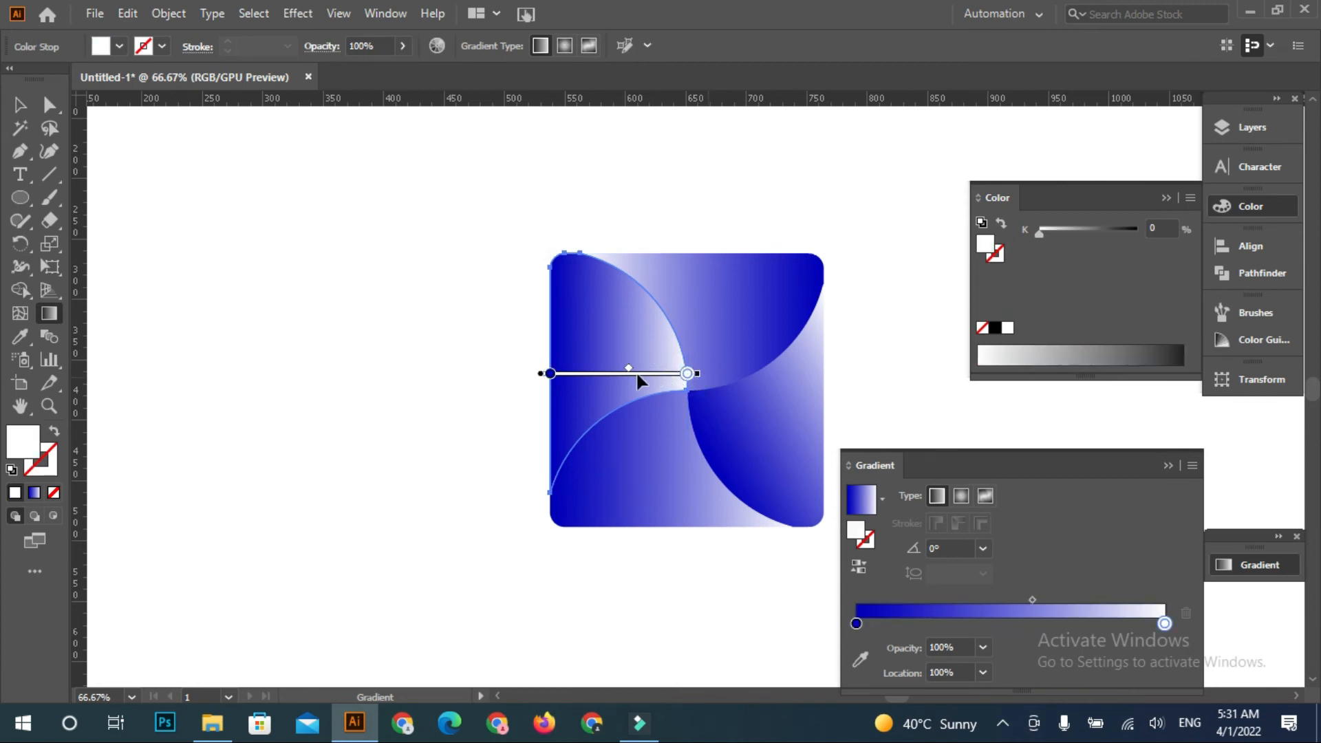
mouse_move(549, 393)
left_mouse_down()
mouse_move(654, 380)
mouse_move(693, 418)
mouse_move(691, 435)
mouse_move(688, 385)
mouse_move(692, 424)
left_mouse_up()
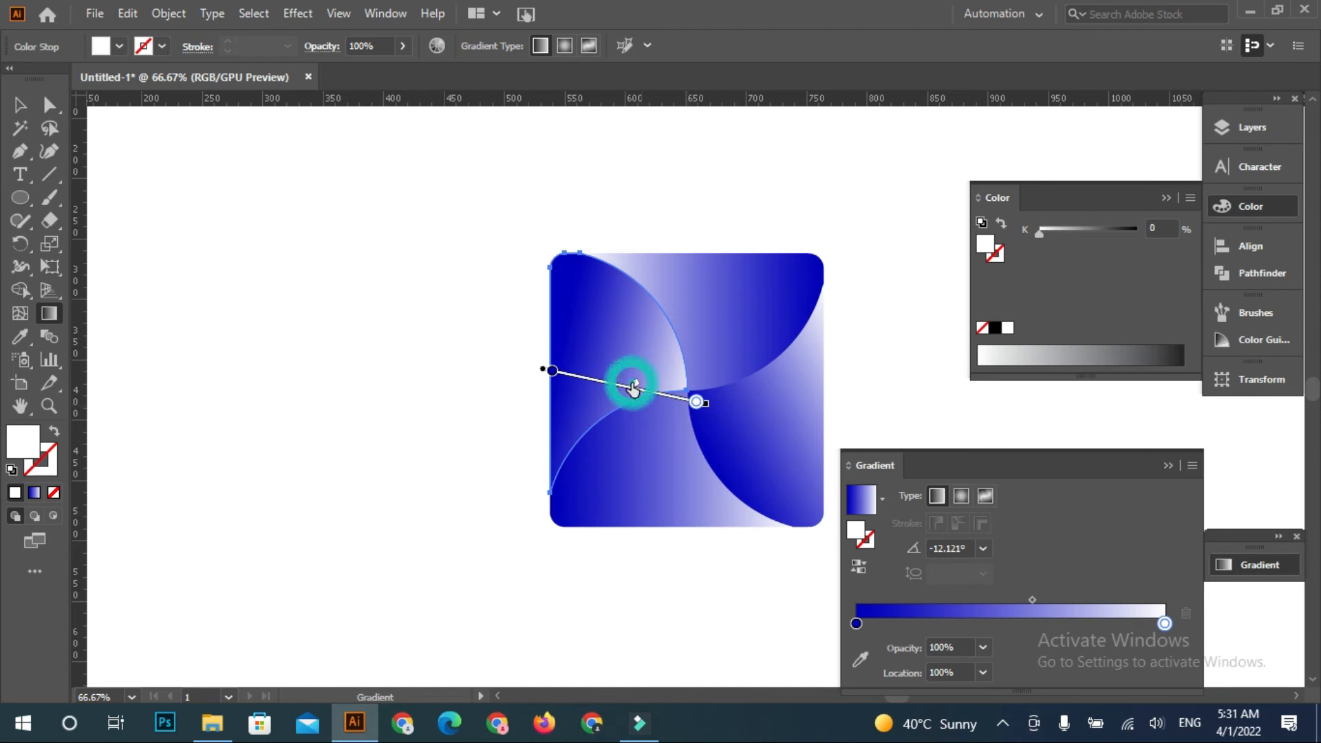
key("v")
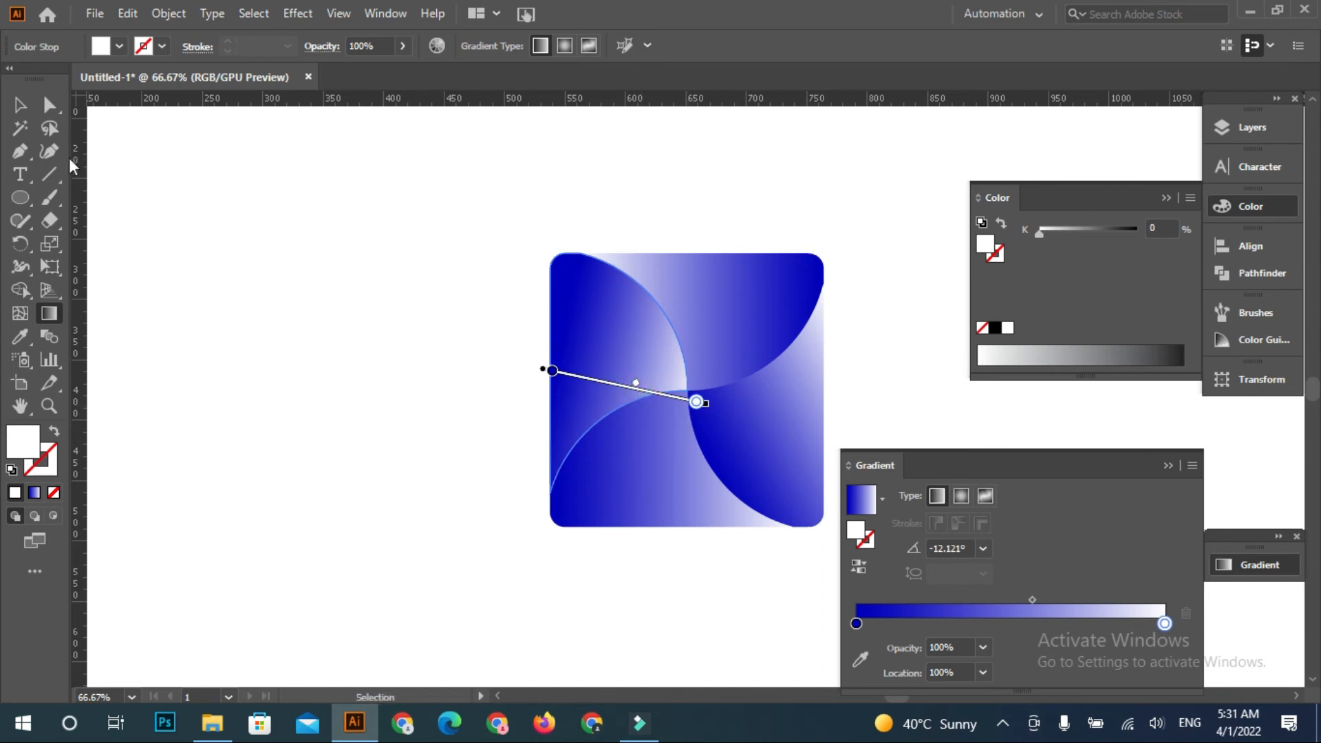
left_click(19, 105)
left_click(231, 236)
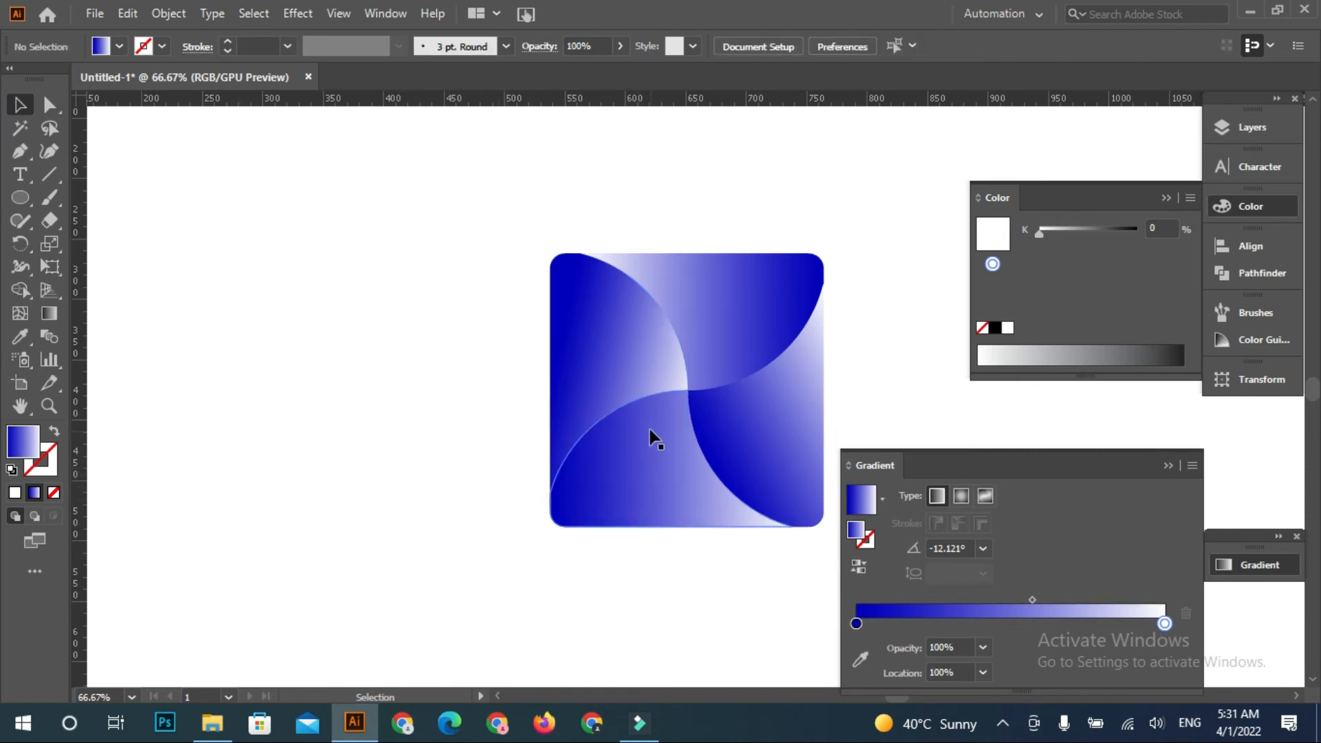
Redraw the left blade's gradient diagonally at about -42° from dark blue at the outer corner to white toward the center, and deselect it
left_click(631, 372)
key("g")
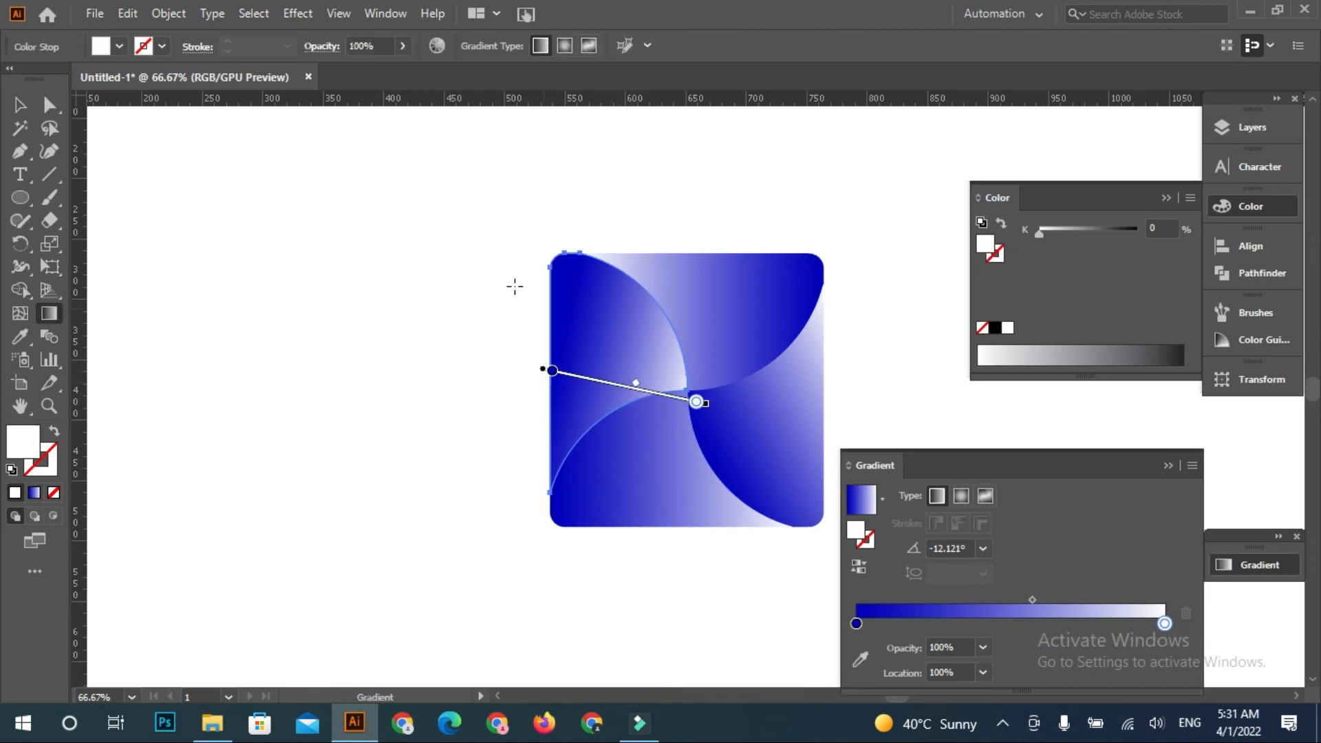
mouse_move(486, 255)
left_mouse_down()
mouse_move(649, 453)
mouse_move(755, 452)
left_mouse_up()
left_click_drag(548, 276, 701, 417)
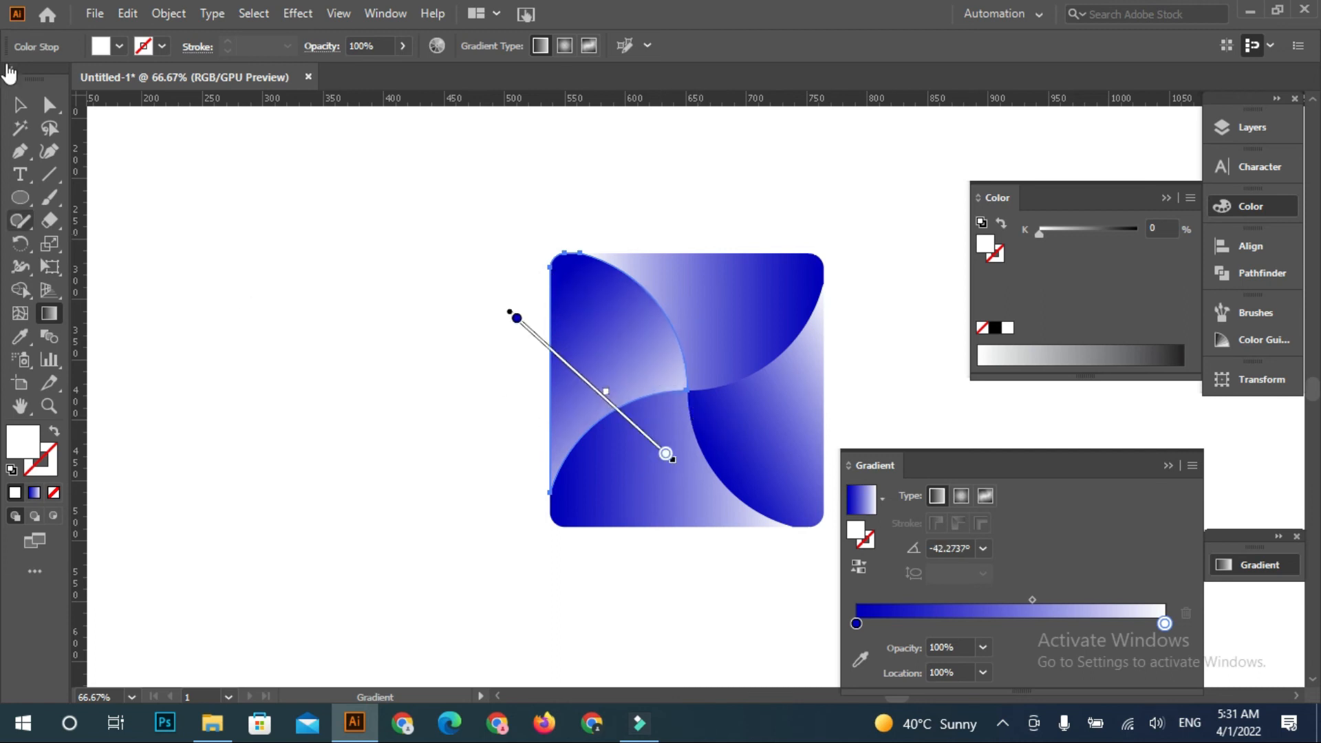
left_click(19, 104)
left_click(302, 204)
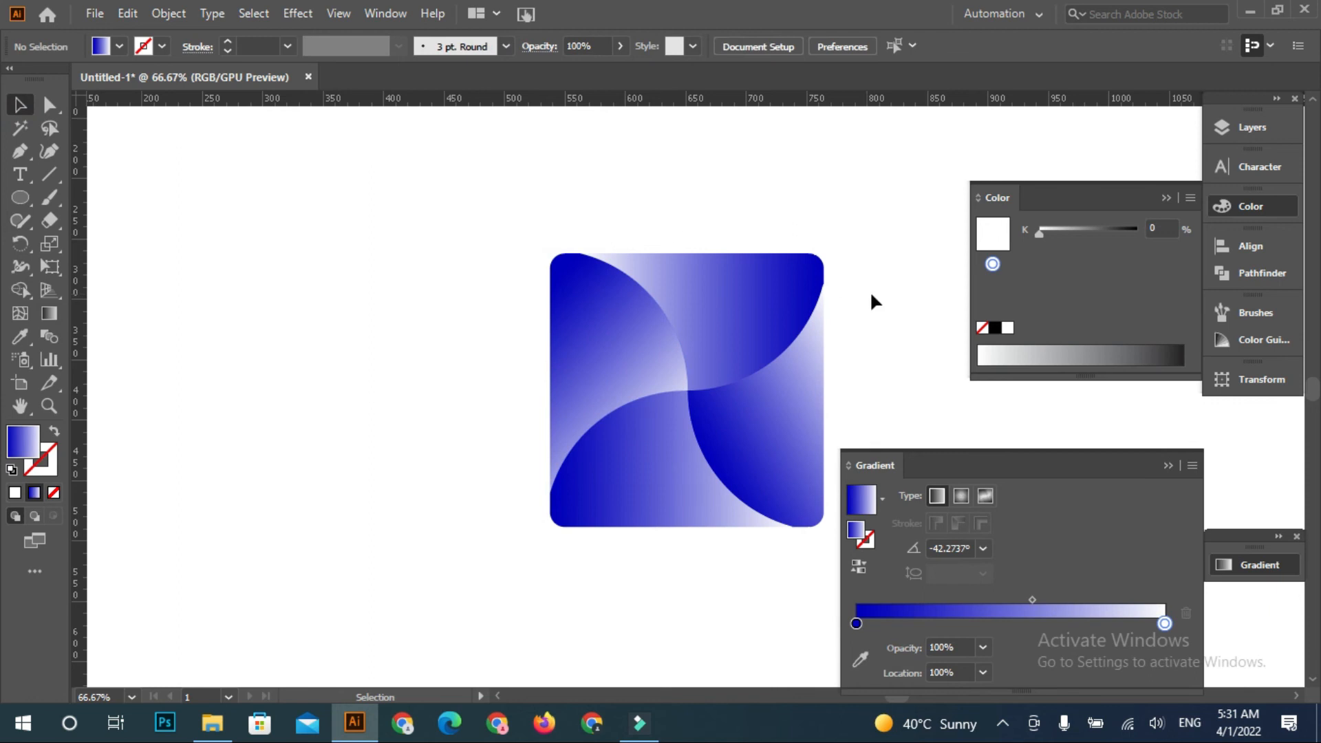
Collapse the color and gradient settings, group all four blades, and rotate the group 45° counterclockwise into a diamond
left_click(1167, 200)
left_click(1166, 465)
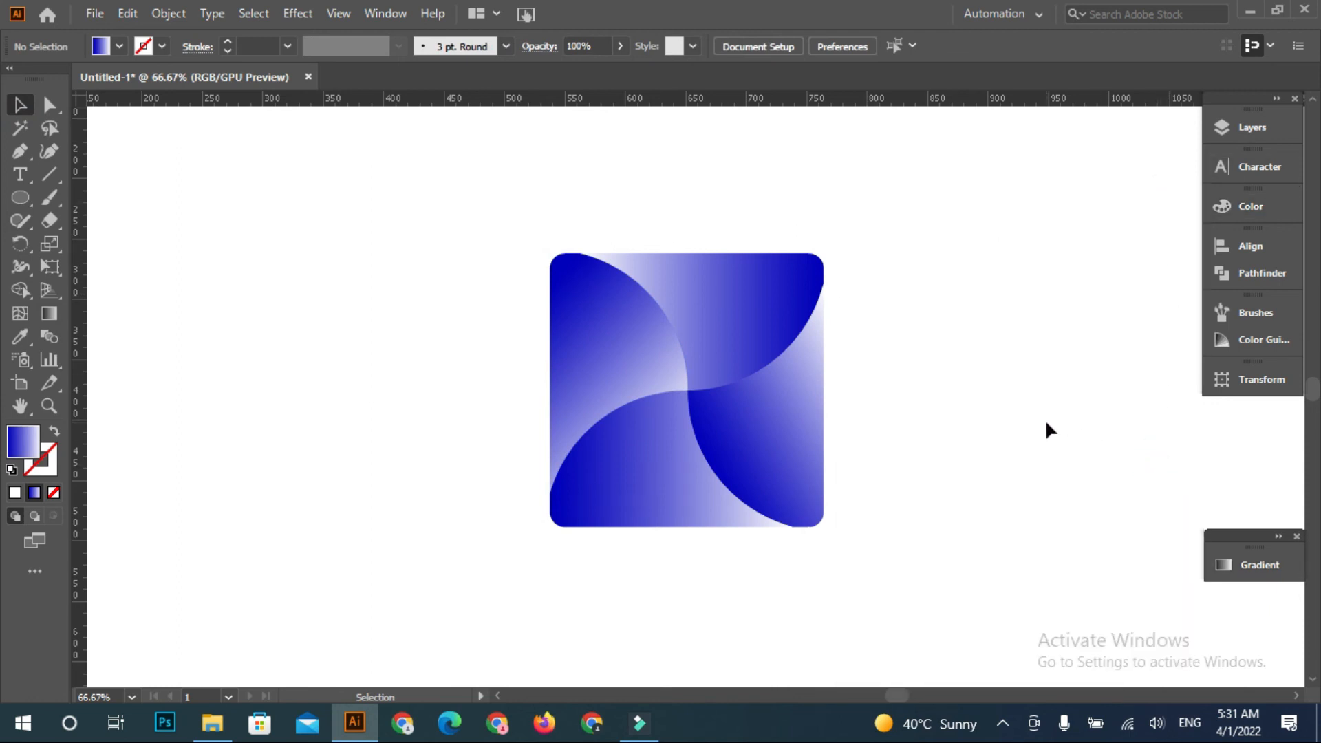
key("ctrl")
key("ctrl+a")
key("ctrl+g")
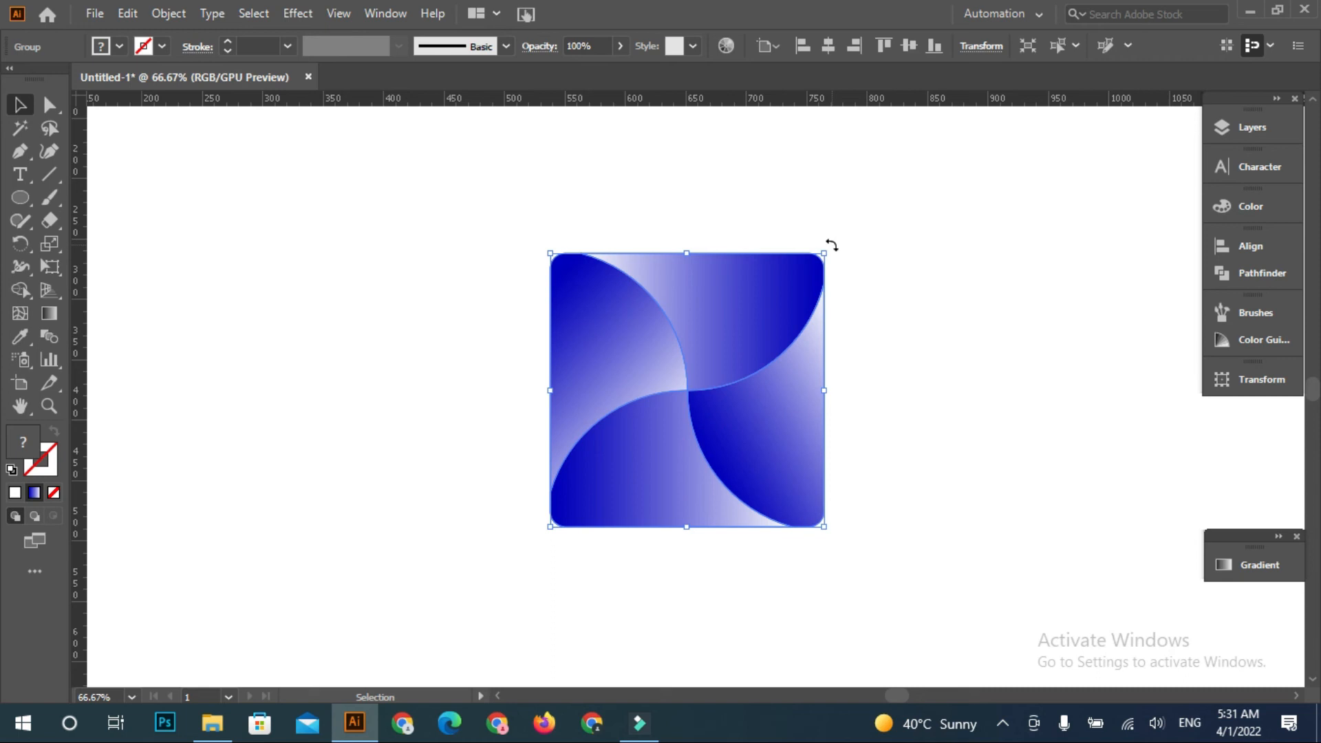
left_click_drag(772, 198, 671, 120)
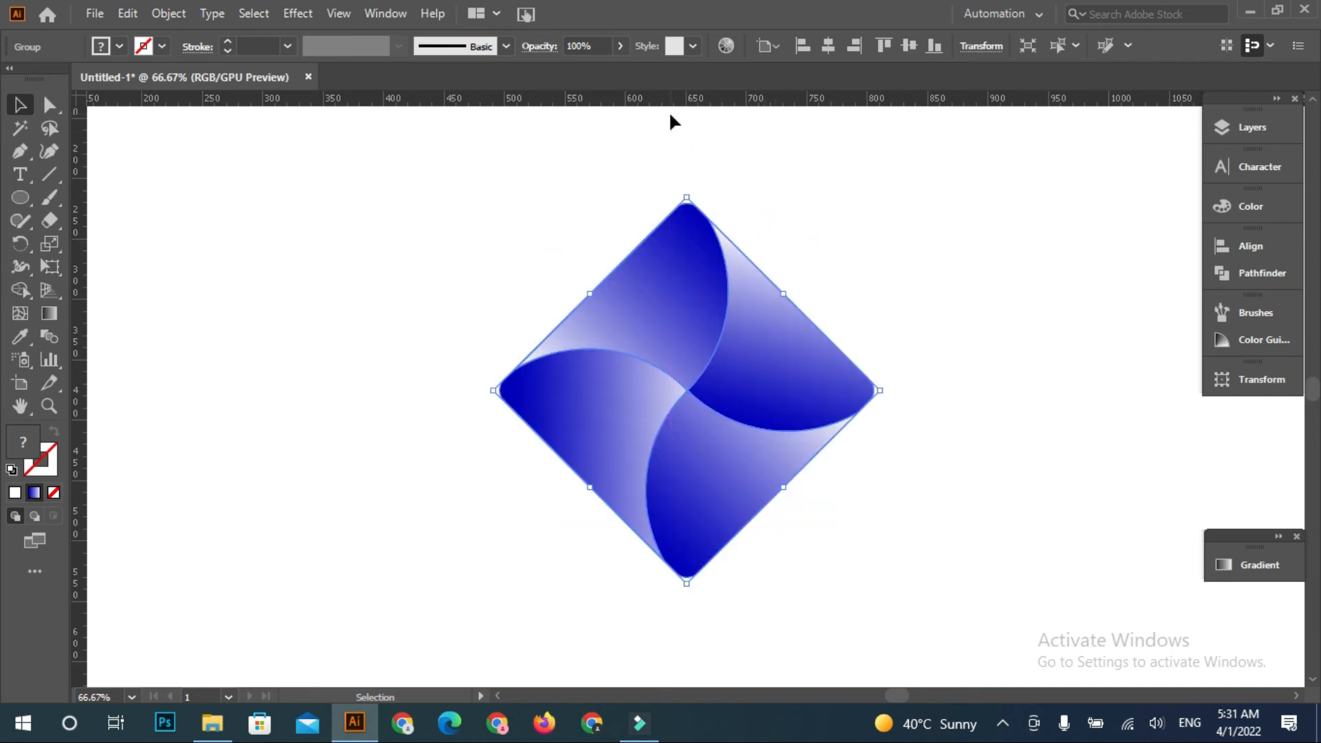
left_click(900, 294)
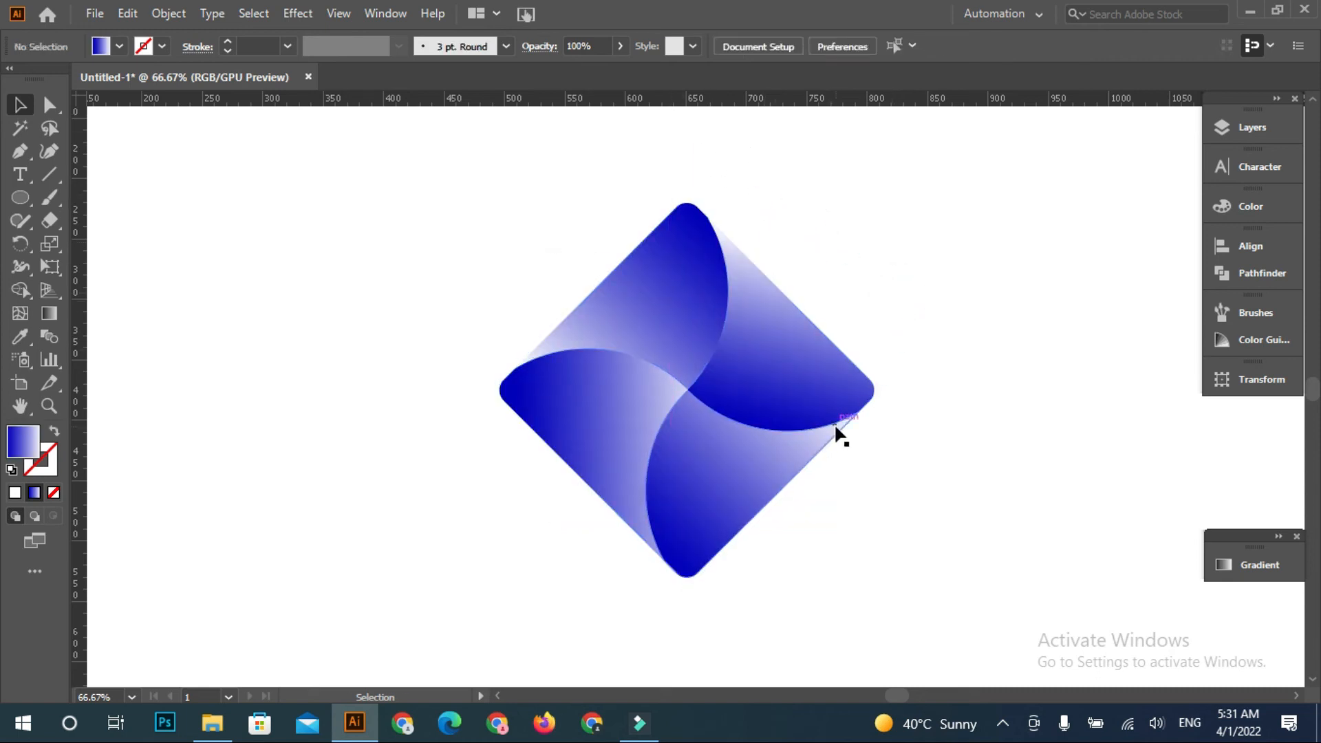
Enlarge the pinwheel group proportionally around its center to about 400 px across and deselect it
left_click(838, 395)
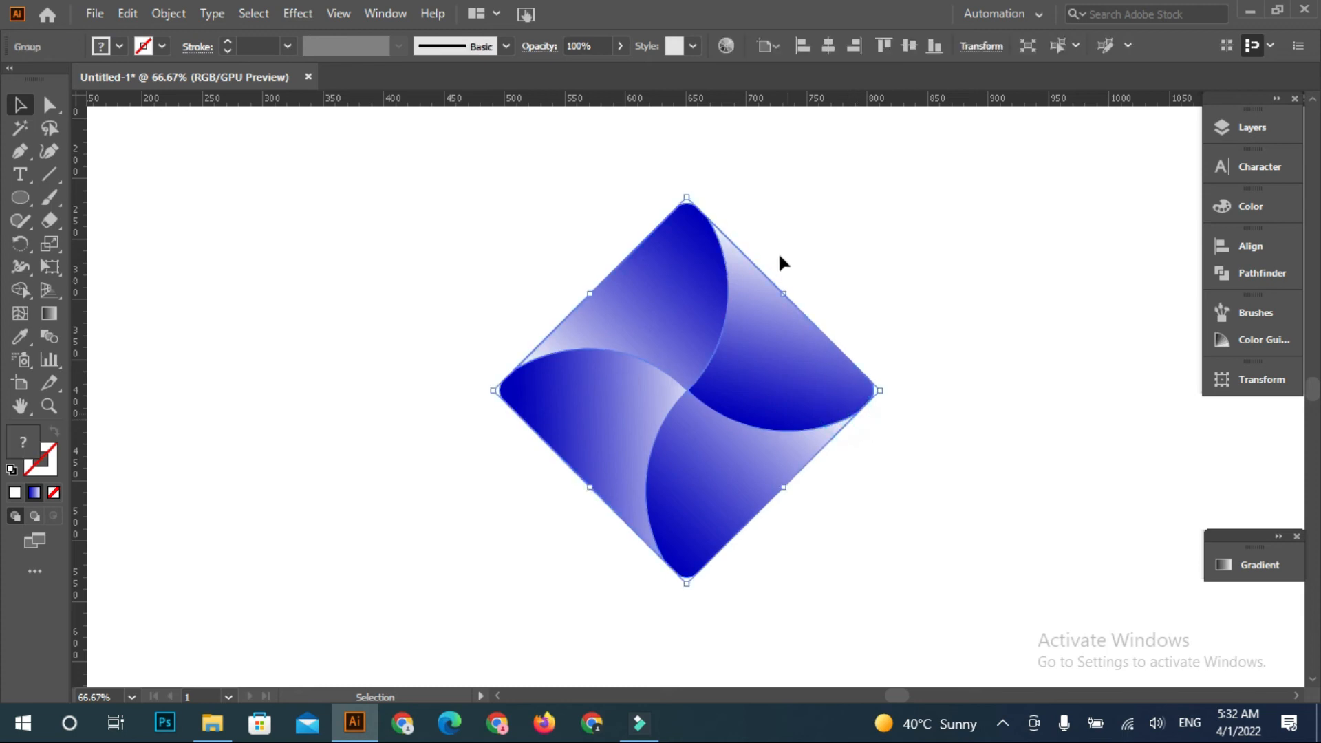
left_click_drag(687, 197, 692, 179)
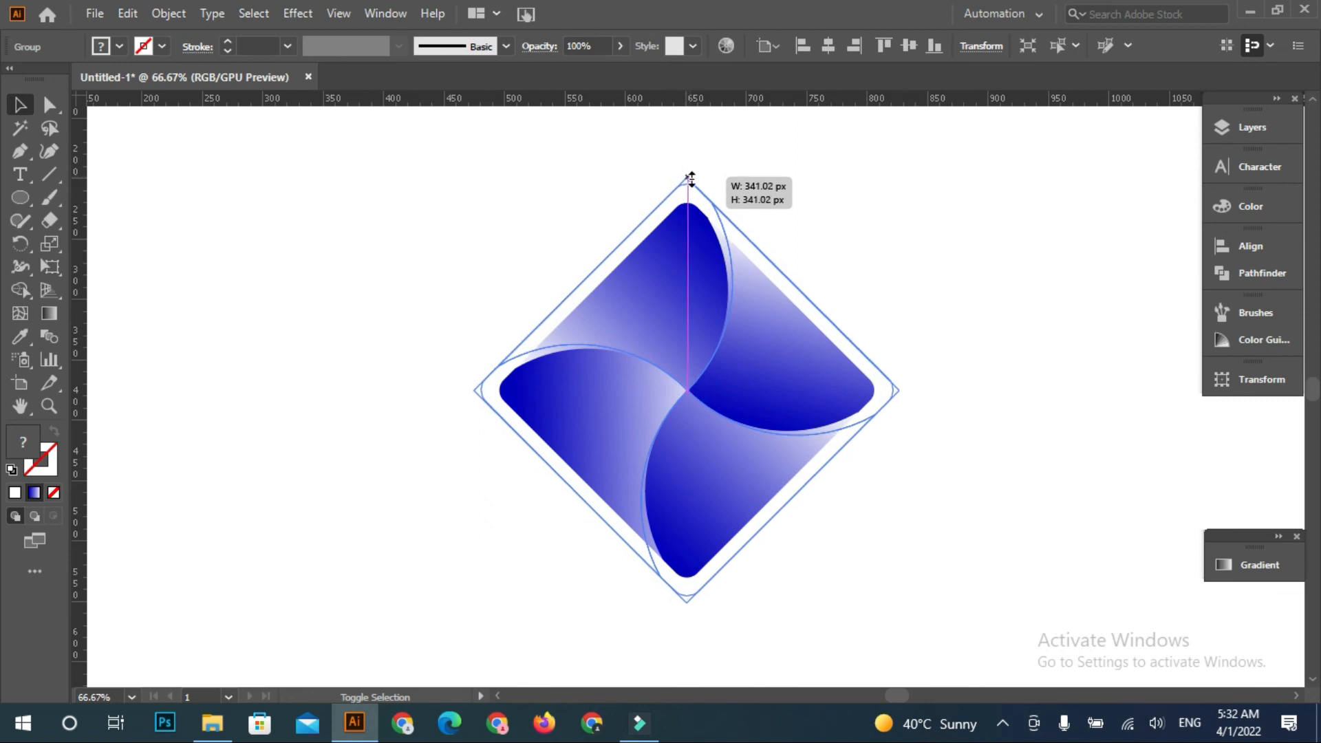
left_click_drag(692, 178, 691, 179)
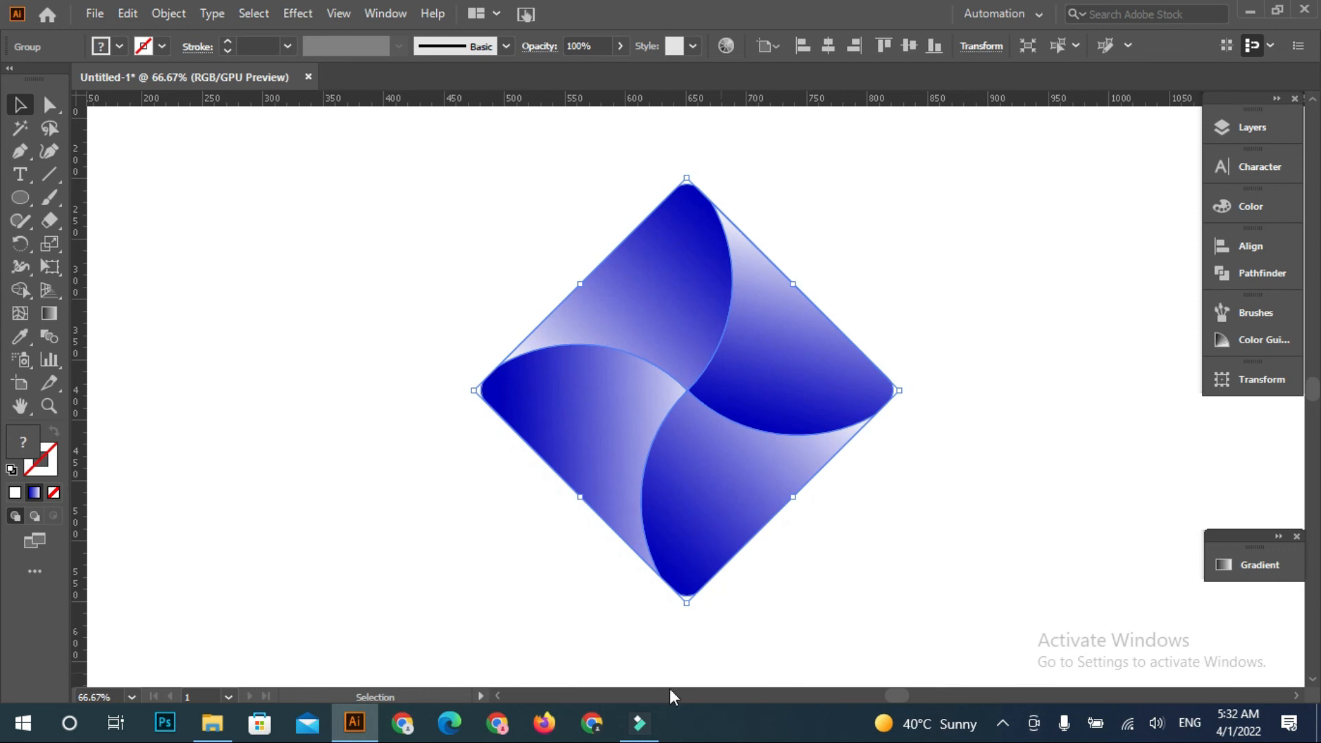
left_click_drag(683, 603, 685, 545)
key("space")
left_click_drag(723, 435, 716, 548)
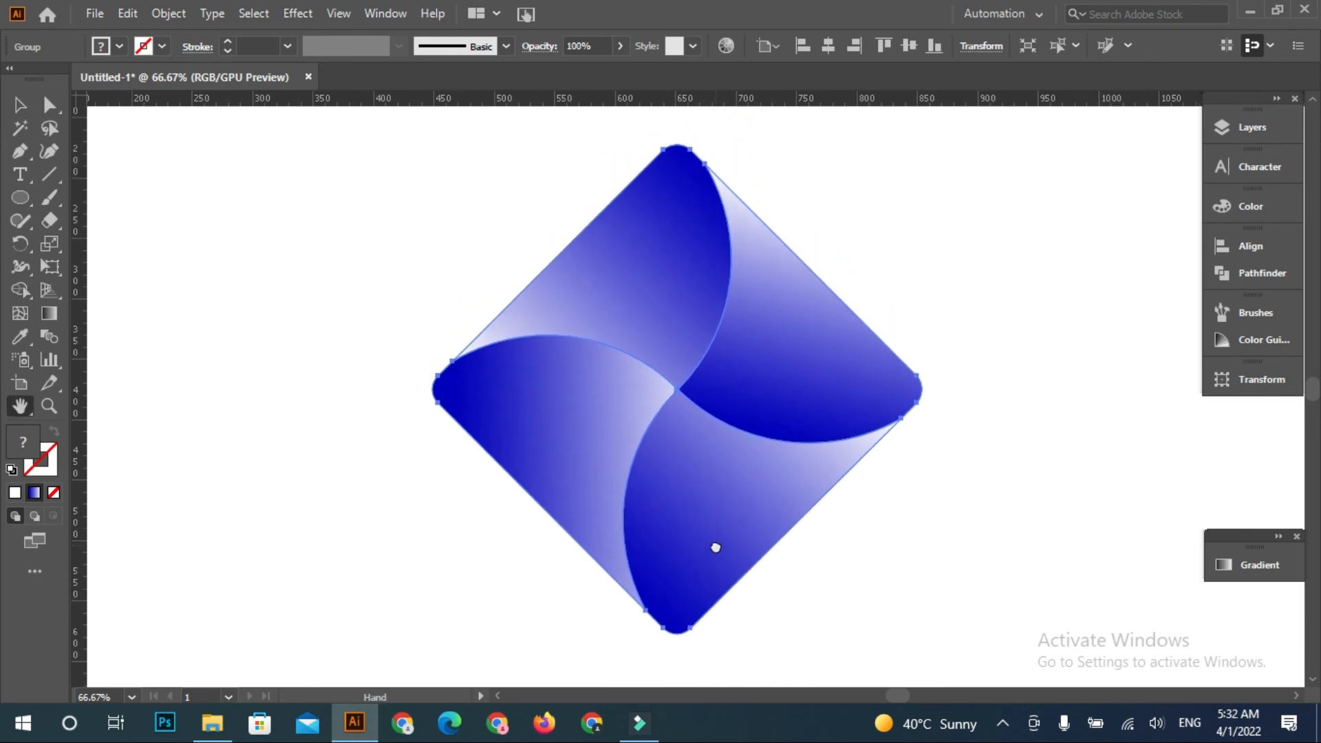
left_click(808, 610)
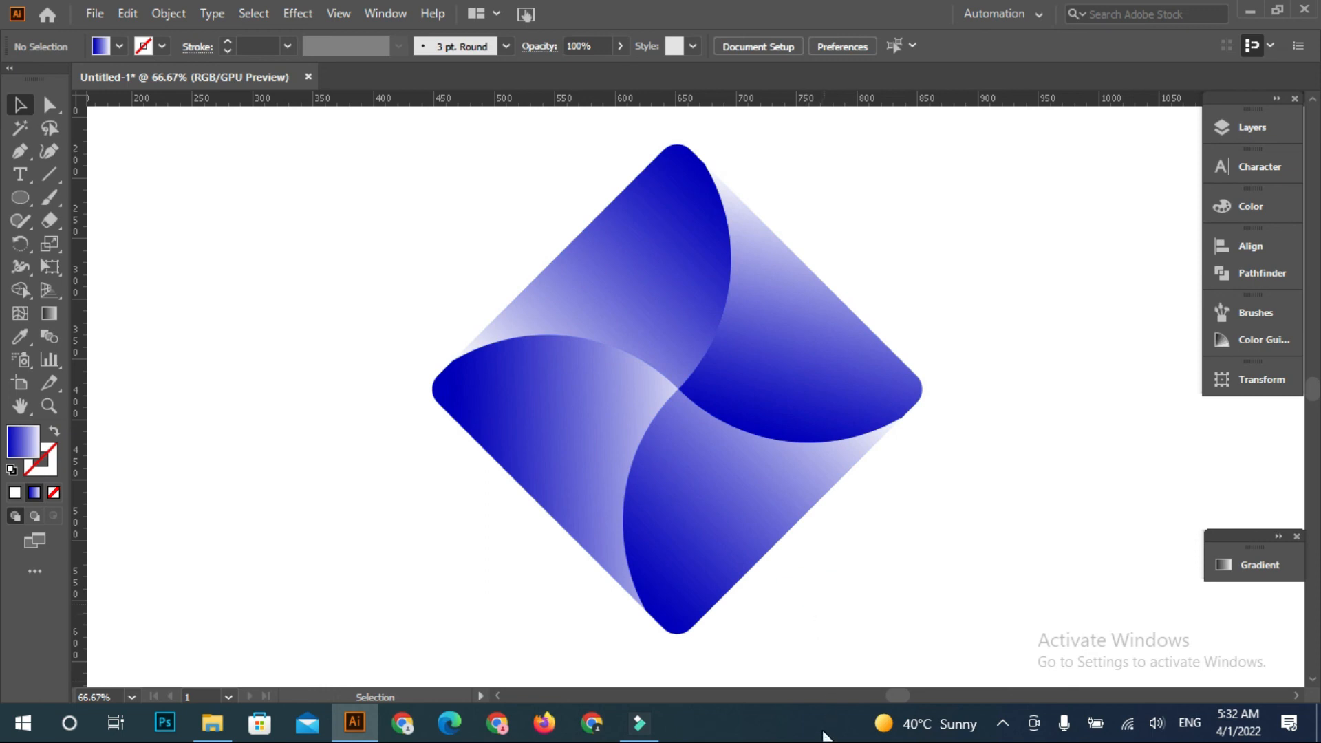
key("ctrl+plus")
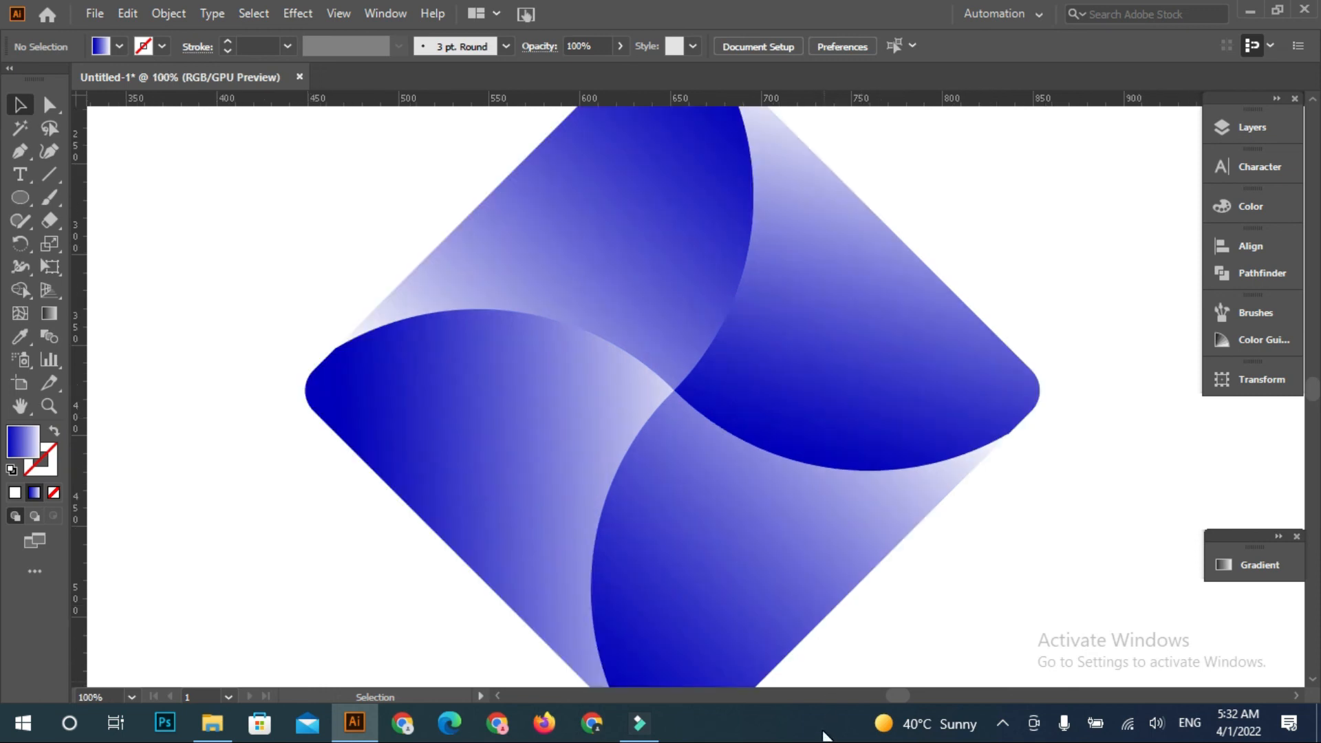
key("ctrl+minus")
key("ctrl+minus")
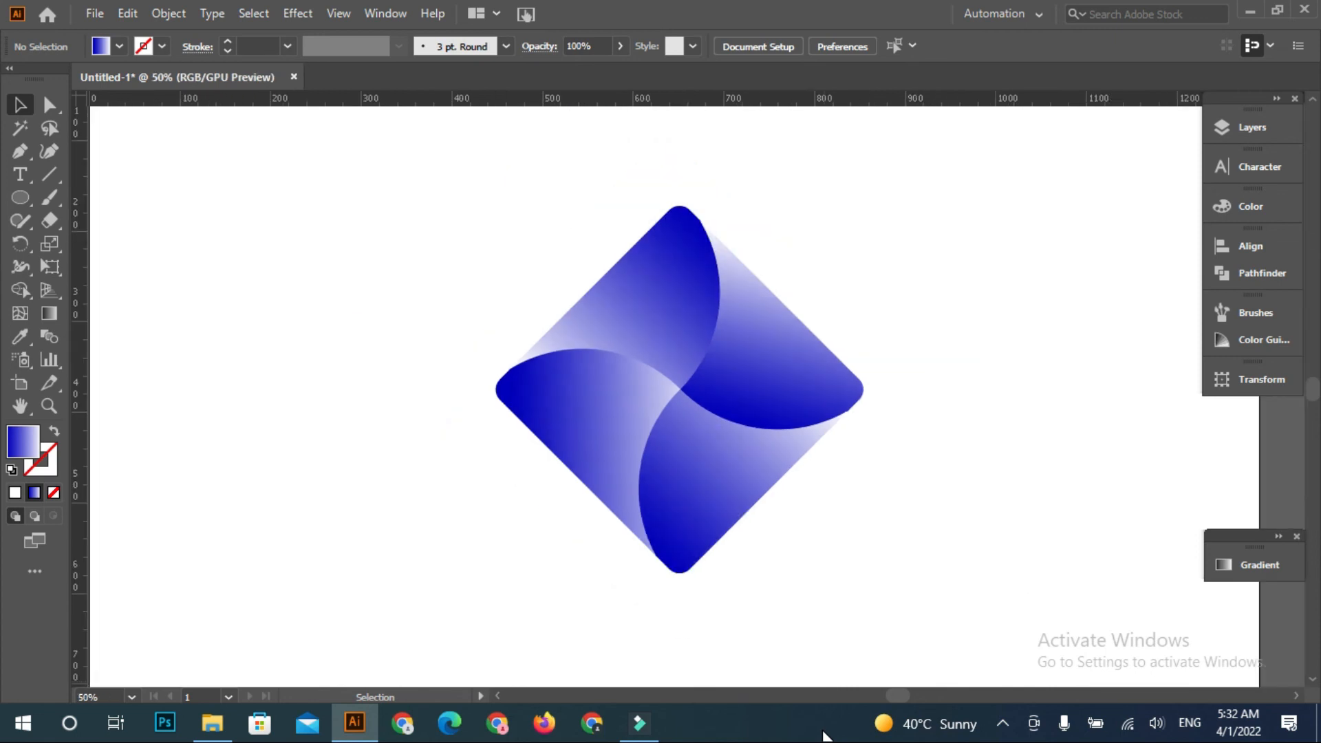
key("ctrl+plus")
key("ctrl+plus")
key("ctrl+minus")
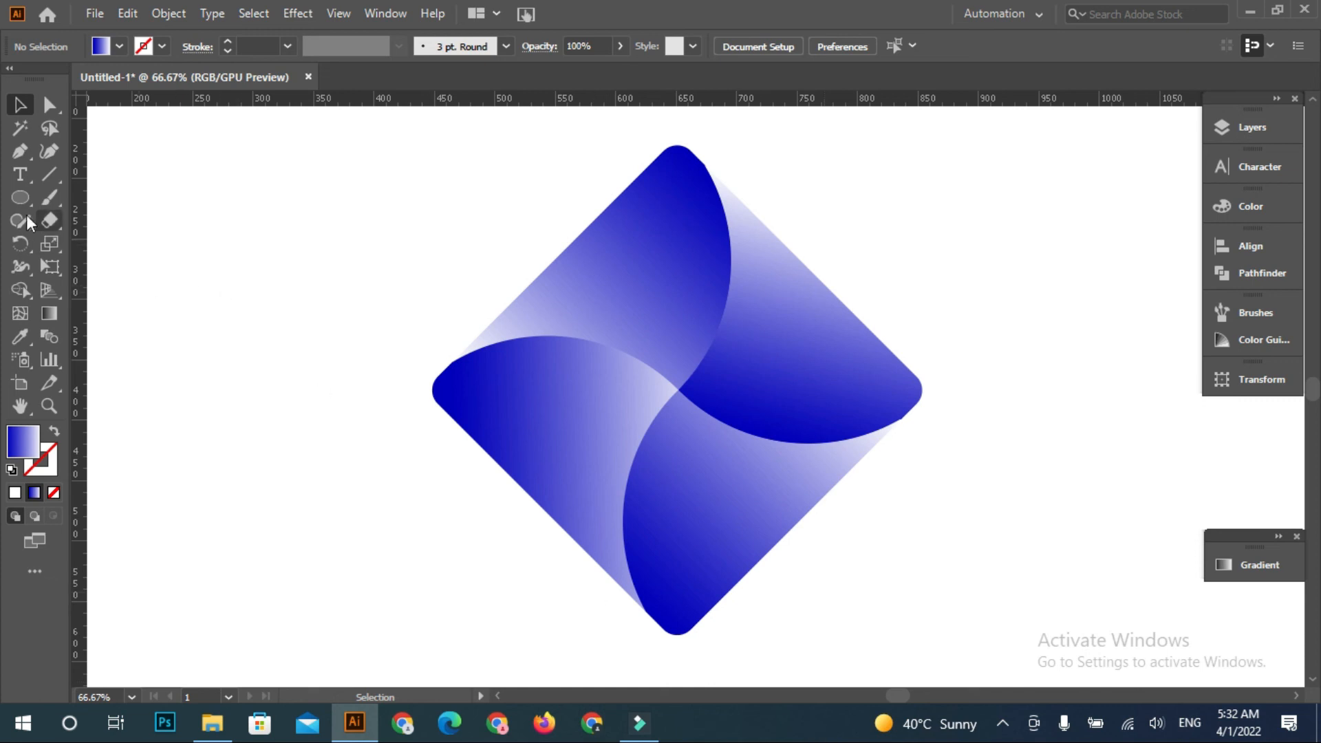
left_click_drag(21, 198, 64, 199)
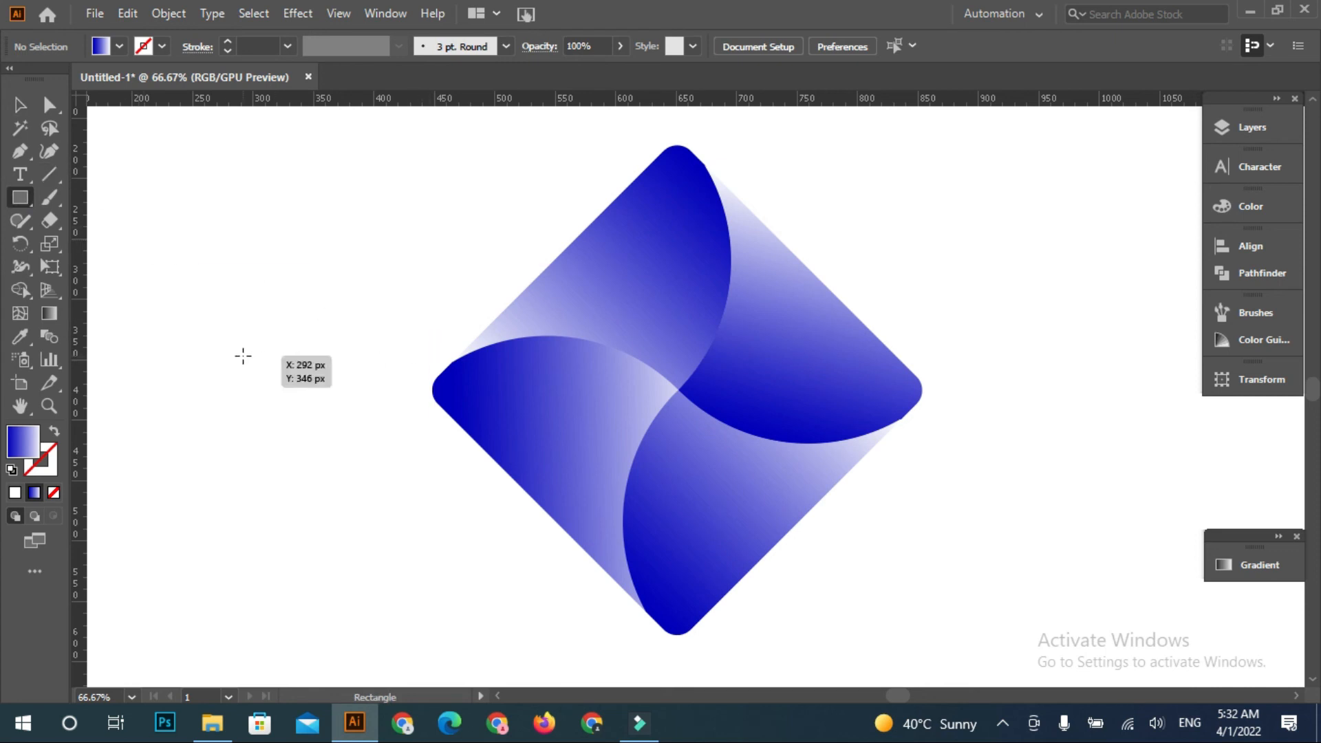
left_click_drag(243, 356, 274, 385)
key("Delete")
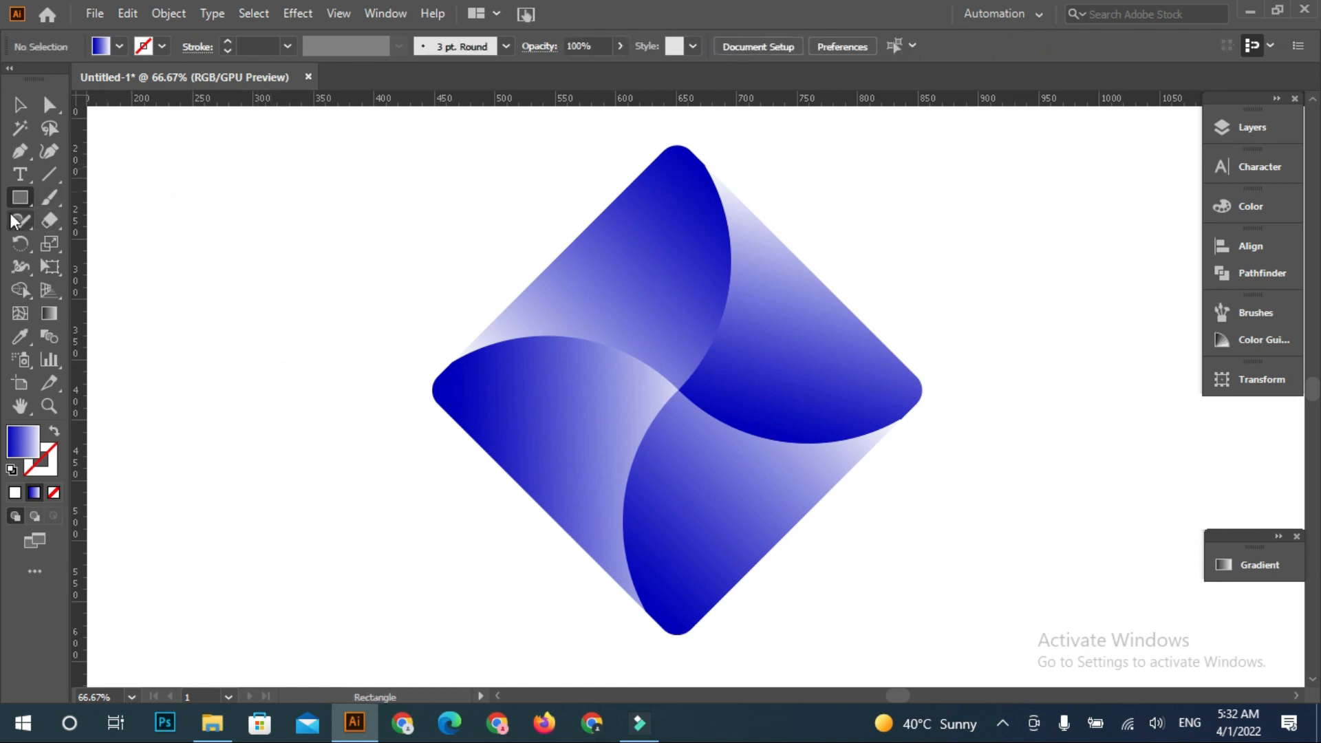
Create a small gradient-filled square beside the pinwheel's lower-left side and enlarge it to about 60 px
left_click_drag(9, 205, 52, 217)
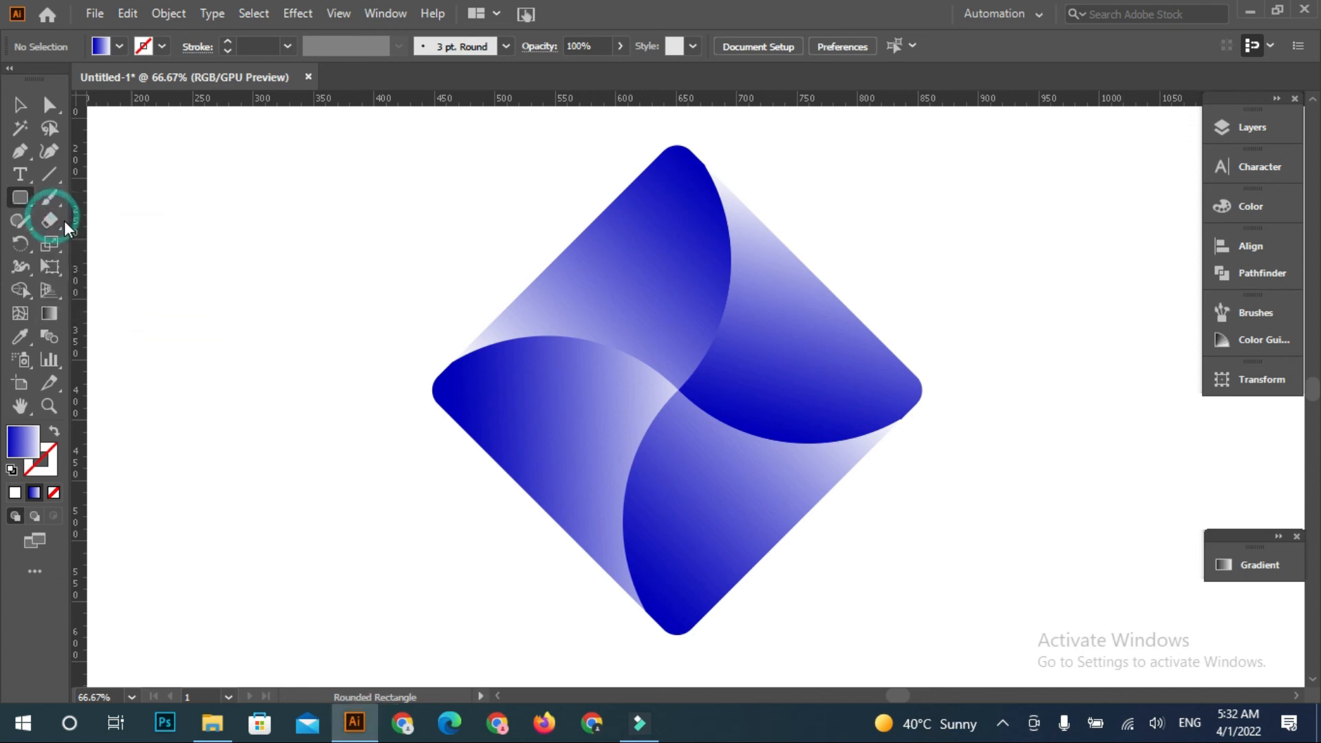
left_click_drag(178, 370, 236, 468)
key("v")
key("ctrl+z")
left_click(237, 468)
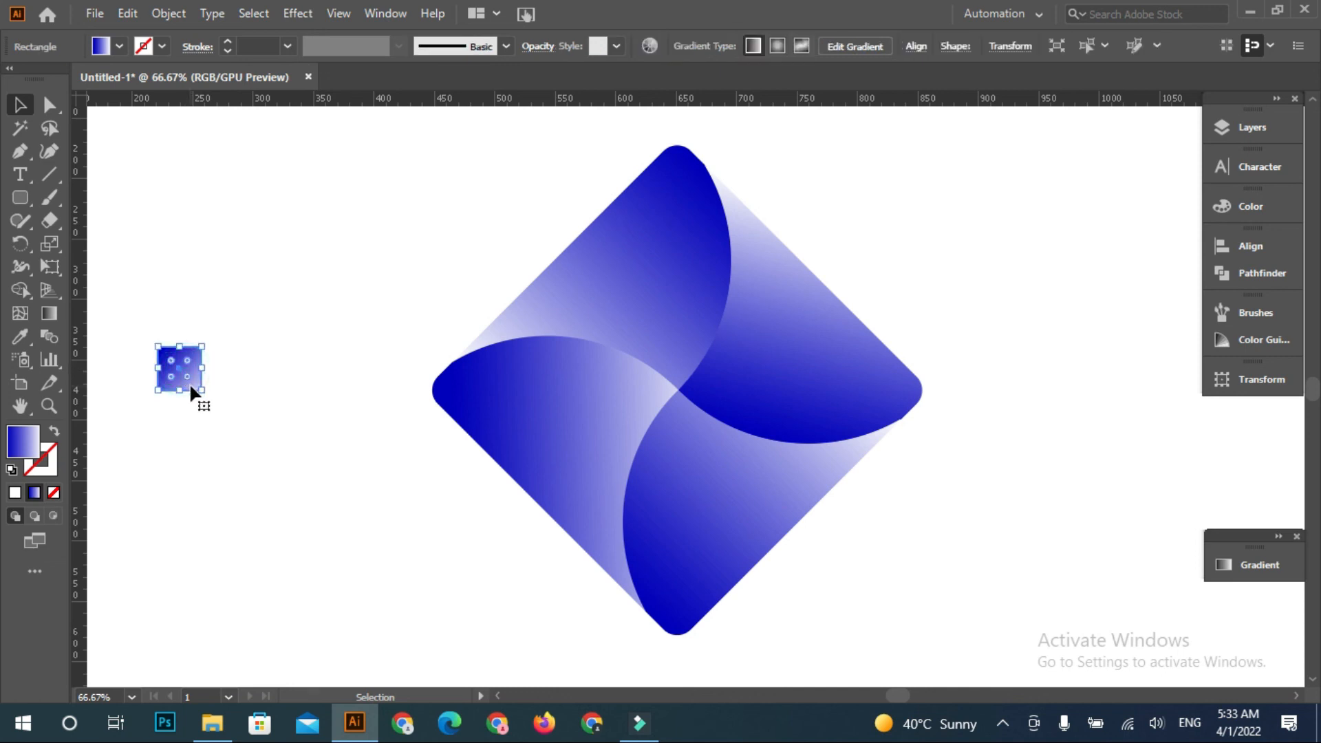
left_click_drag(201, 390, 363, 485)
left_click(241, 472)
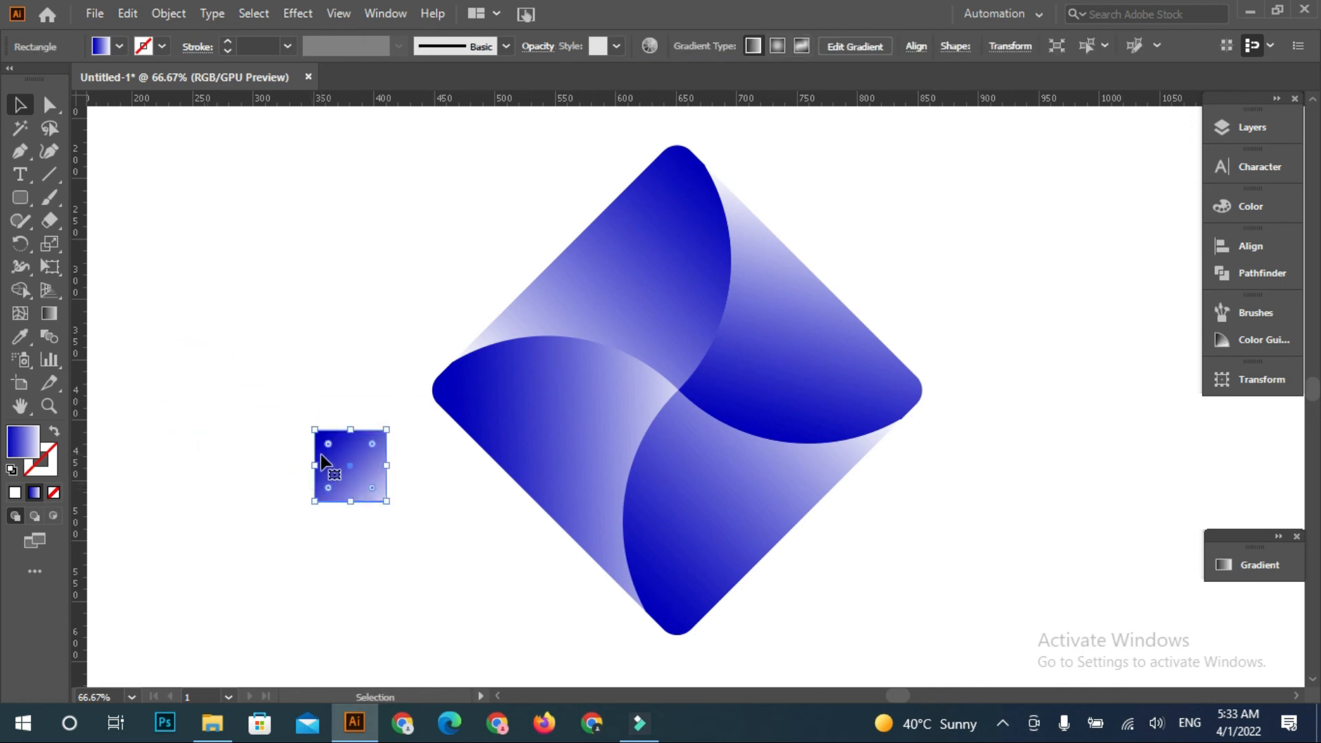
Slightly round all four corners of the small square and deselect it
key("a")
key("v")
key("ctrl+=")
key("ctrl+=")
key("ctrl+=")
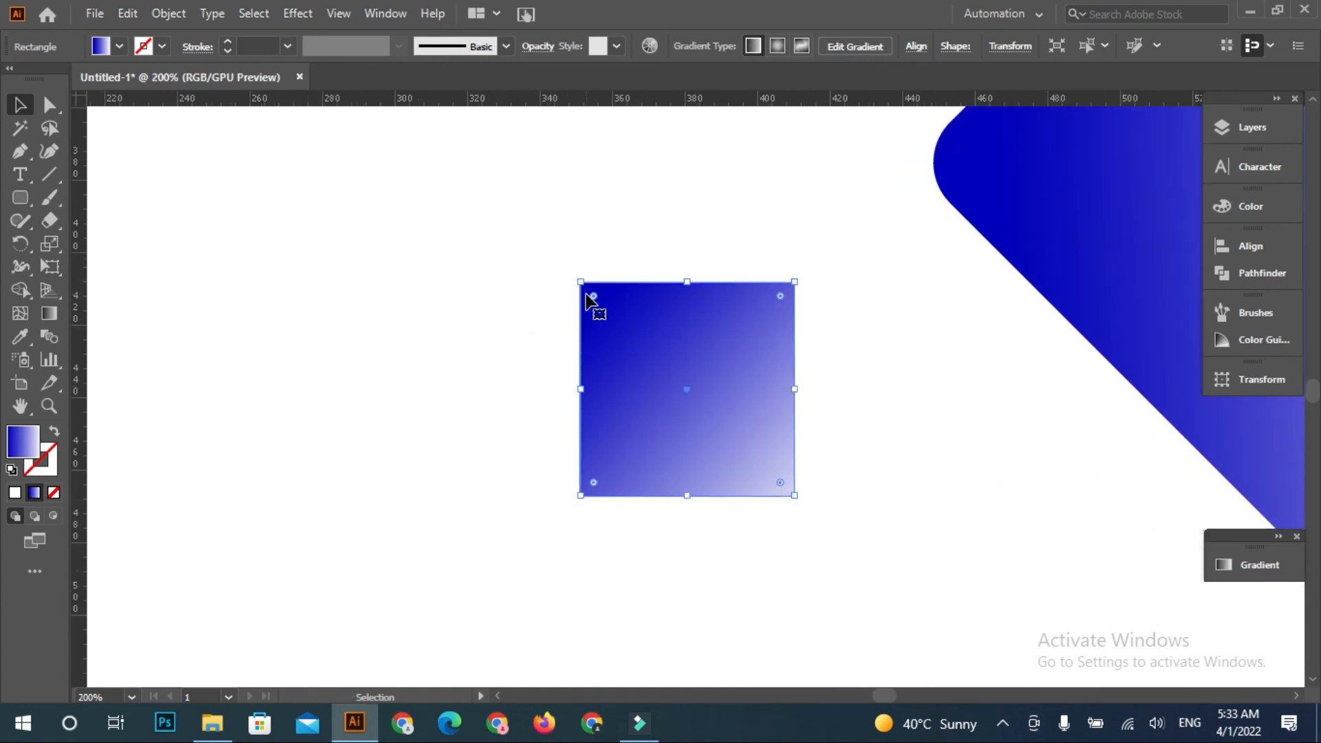
left_click_drag(594, 296, 602, 307)
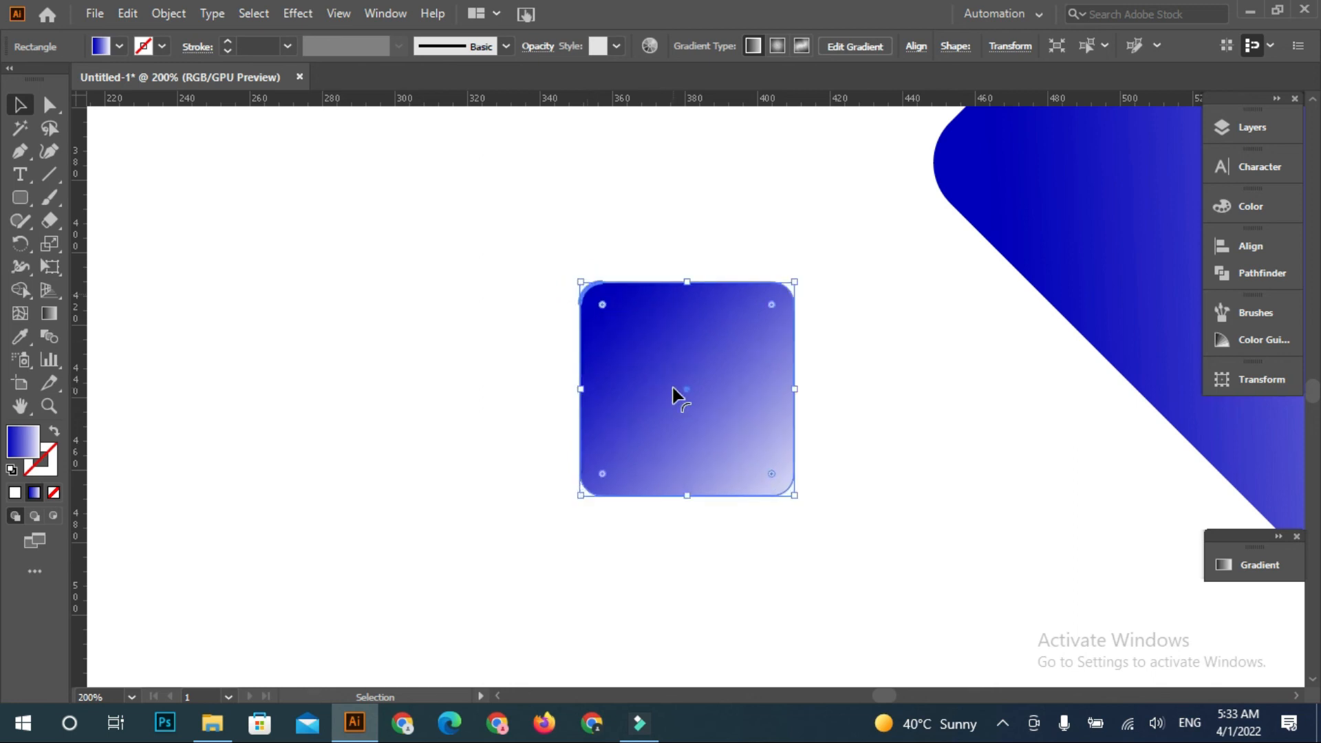
left_click(889, 445)
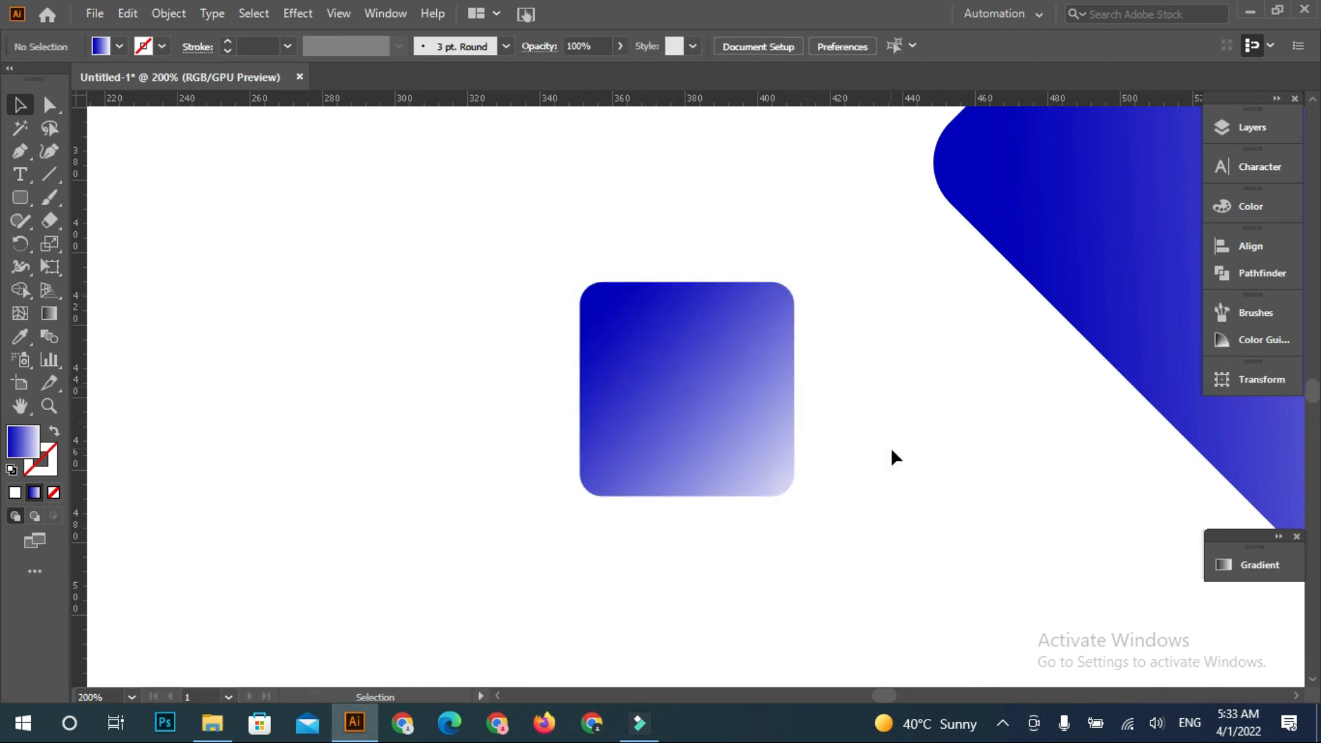
Rotate the small rounded square 45° counterclockwise into a diamond, center it over the pinwheel's middle, and deselect it
key("ctrl+minus")
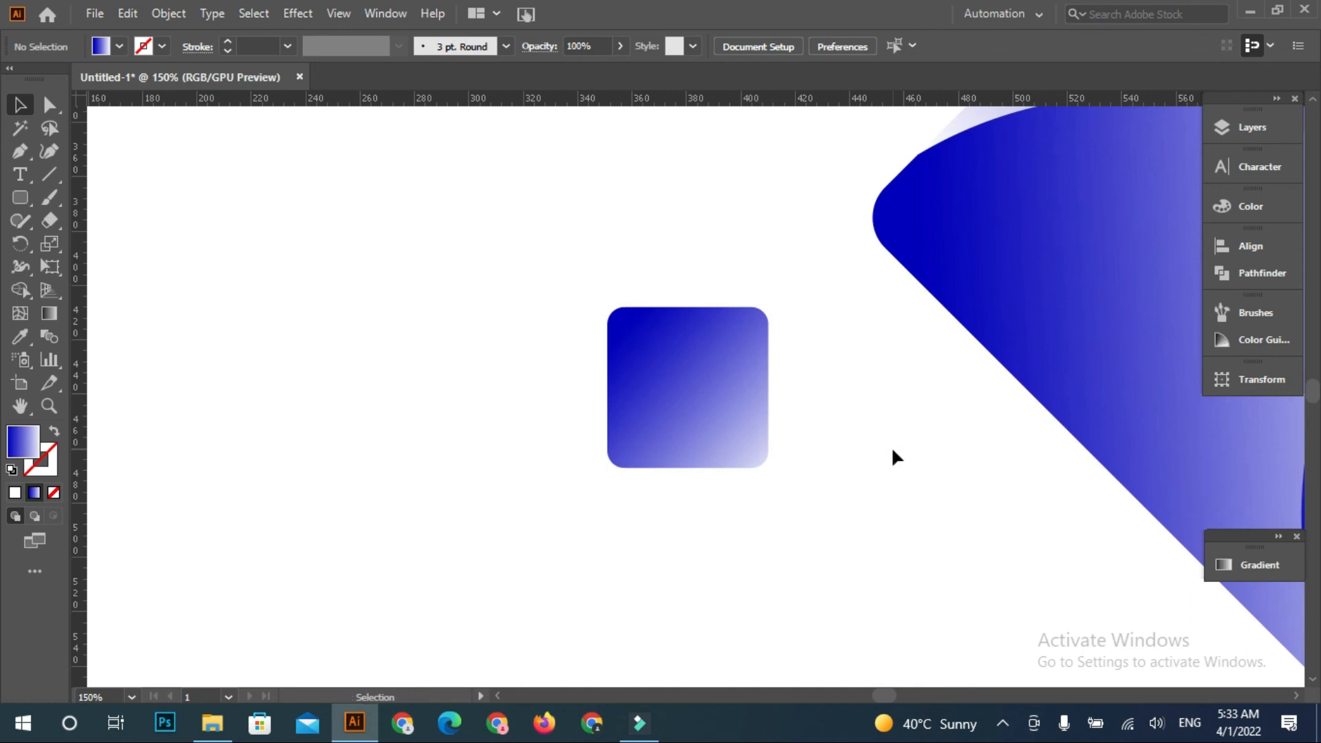
key("ctrl+minus")
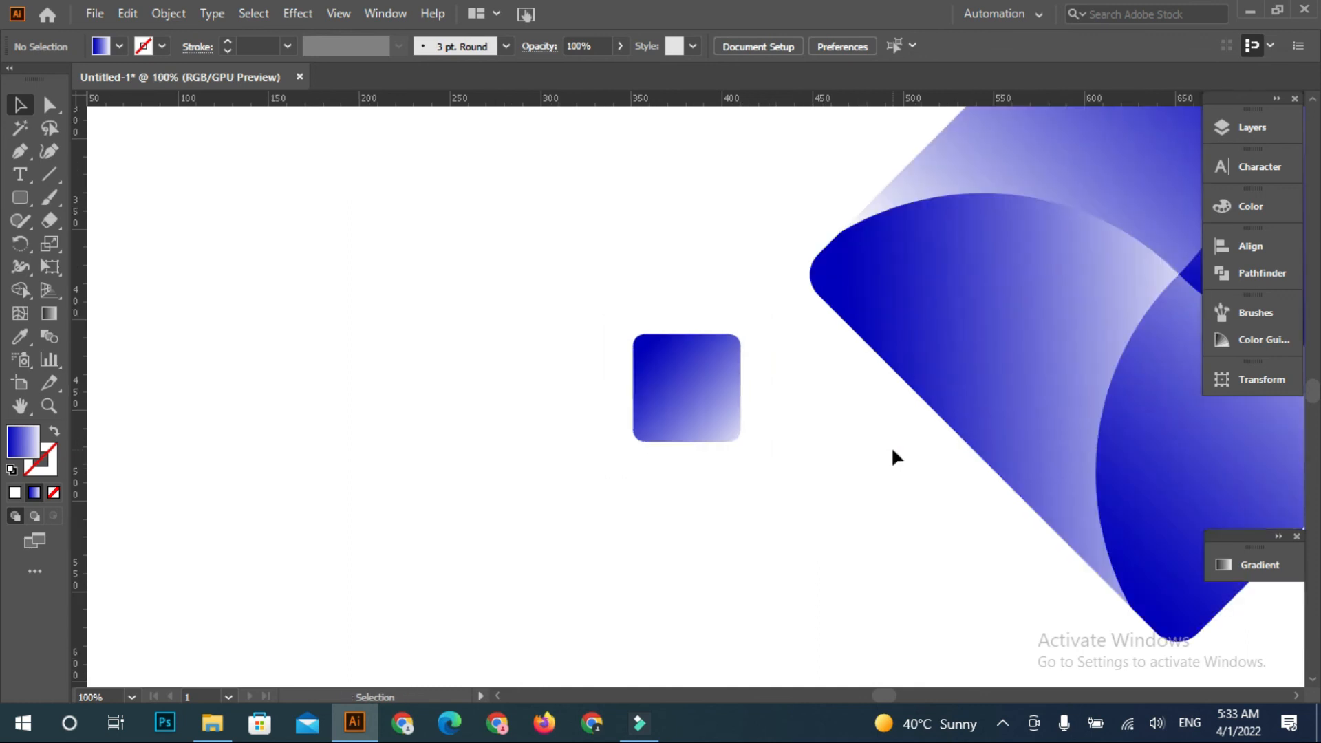
key("space")
left_click_drag(896, 427, 569, 534)
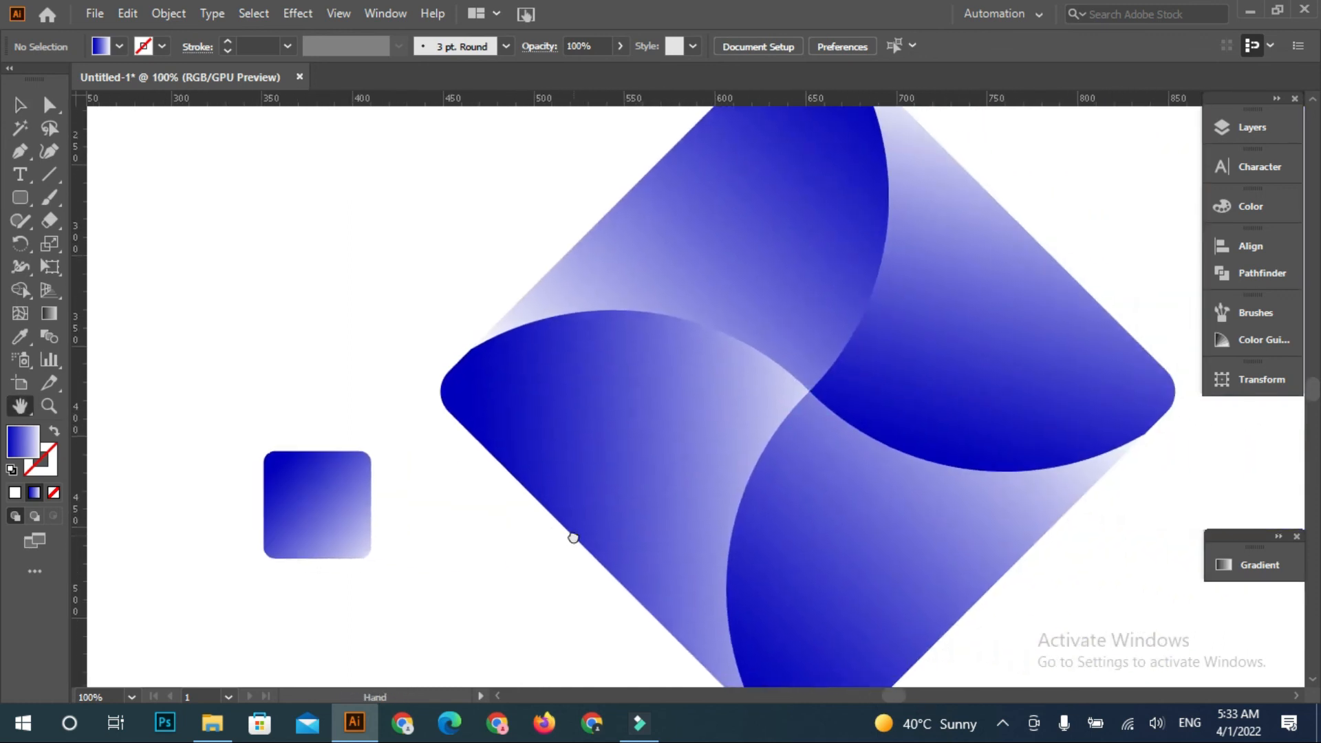
left_click_drag(327, 491, 273, 346)
left_click_drag(347, 296, 296, 248)
left_click_drag(309, 348, 828, 385)
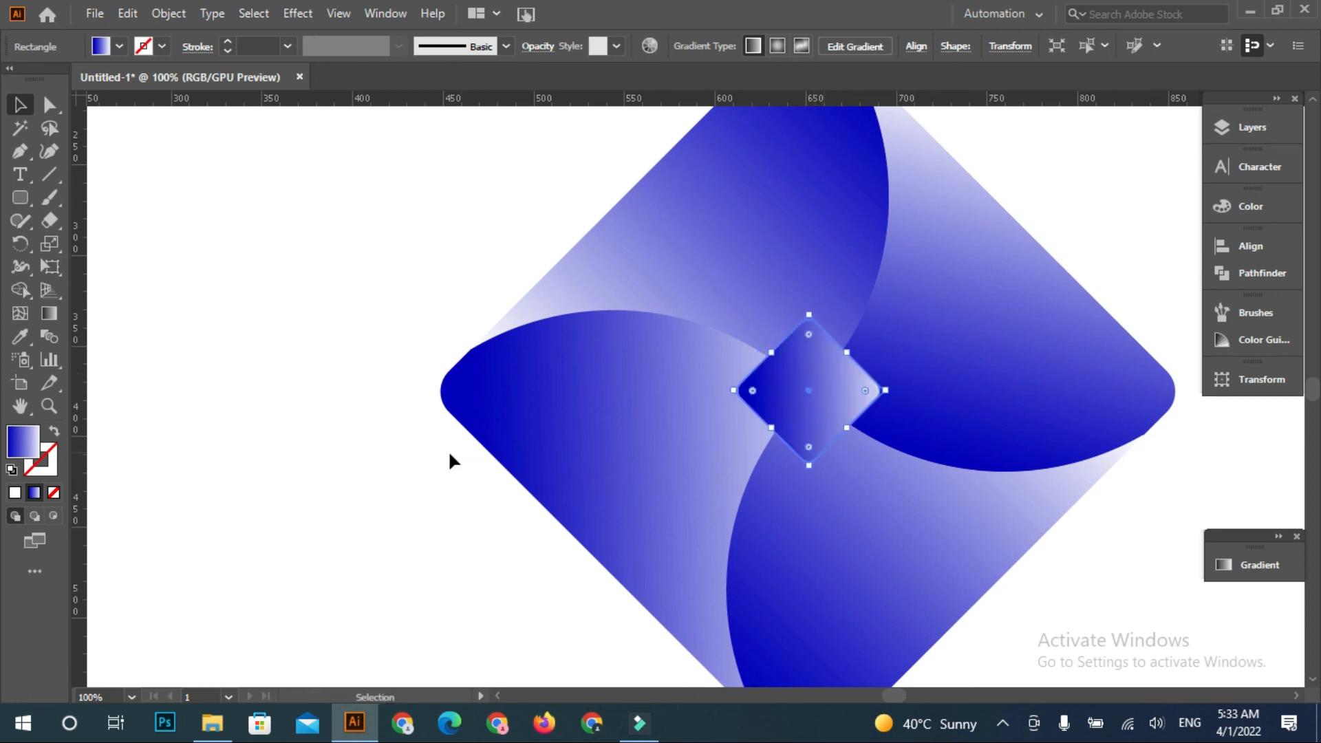
left_click(431, 470)
Give the central diamond a radial gradient and reverse it to run from white in the middle to dark blue at the edges
left_click(820, 400)
left_click(1244, 567)
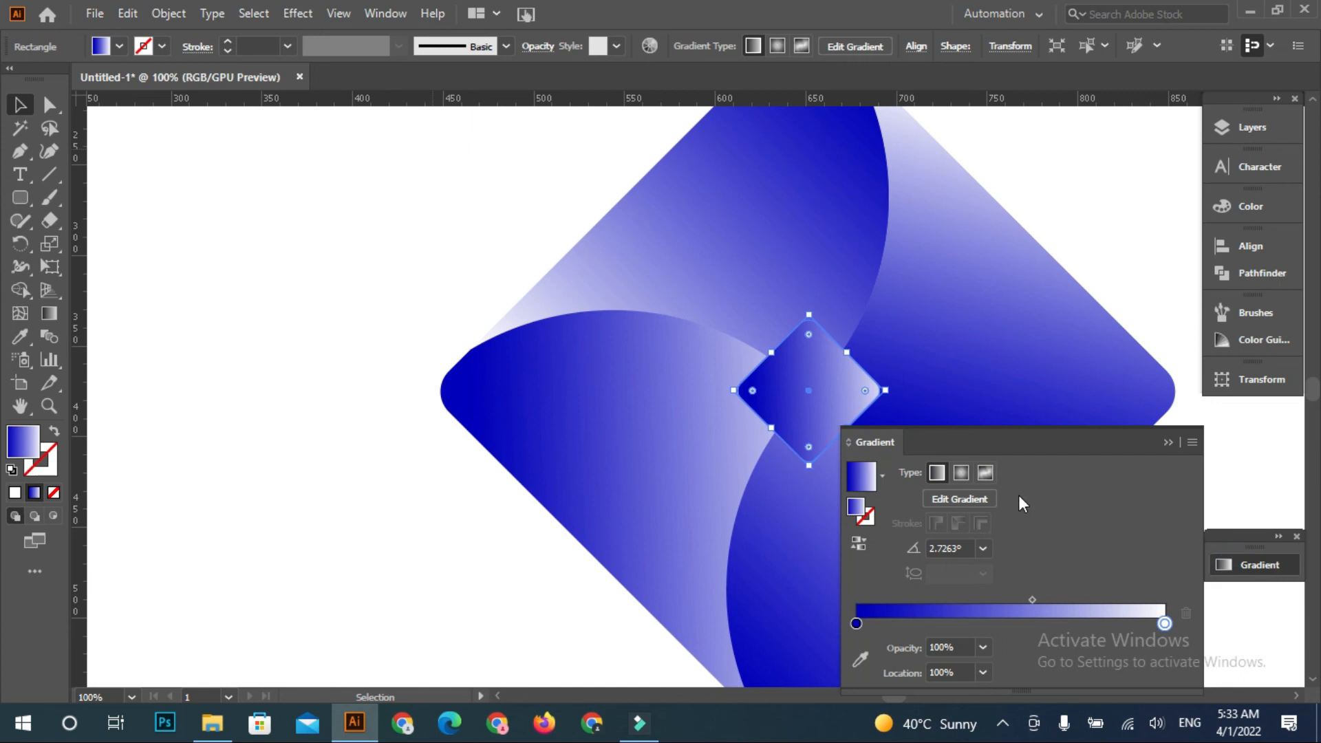
left_click(961, 473)
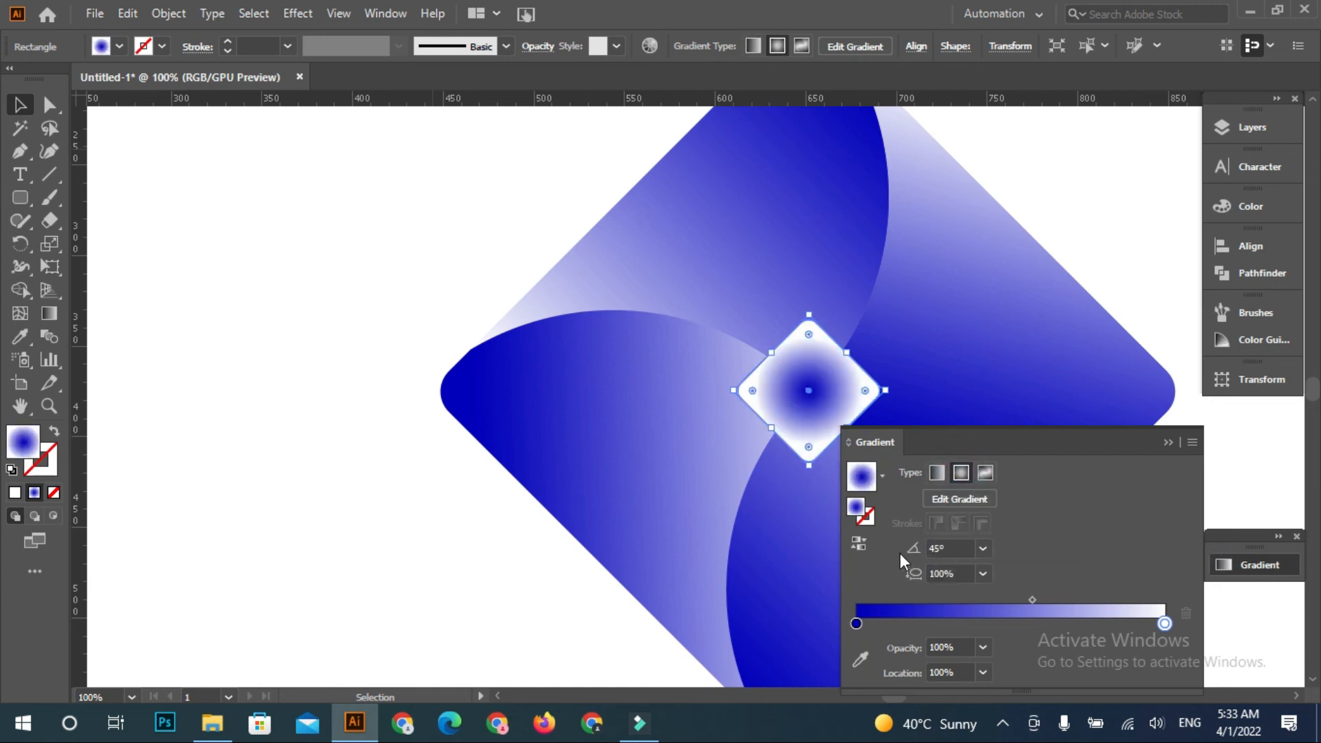
left_click(869, 546)
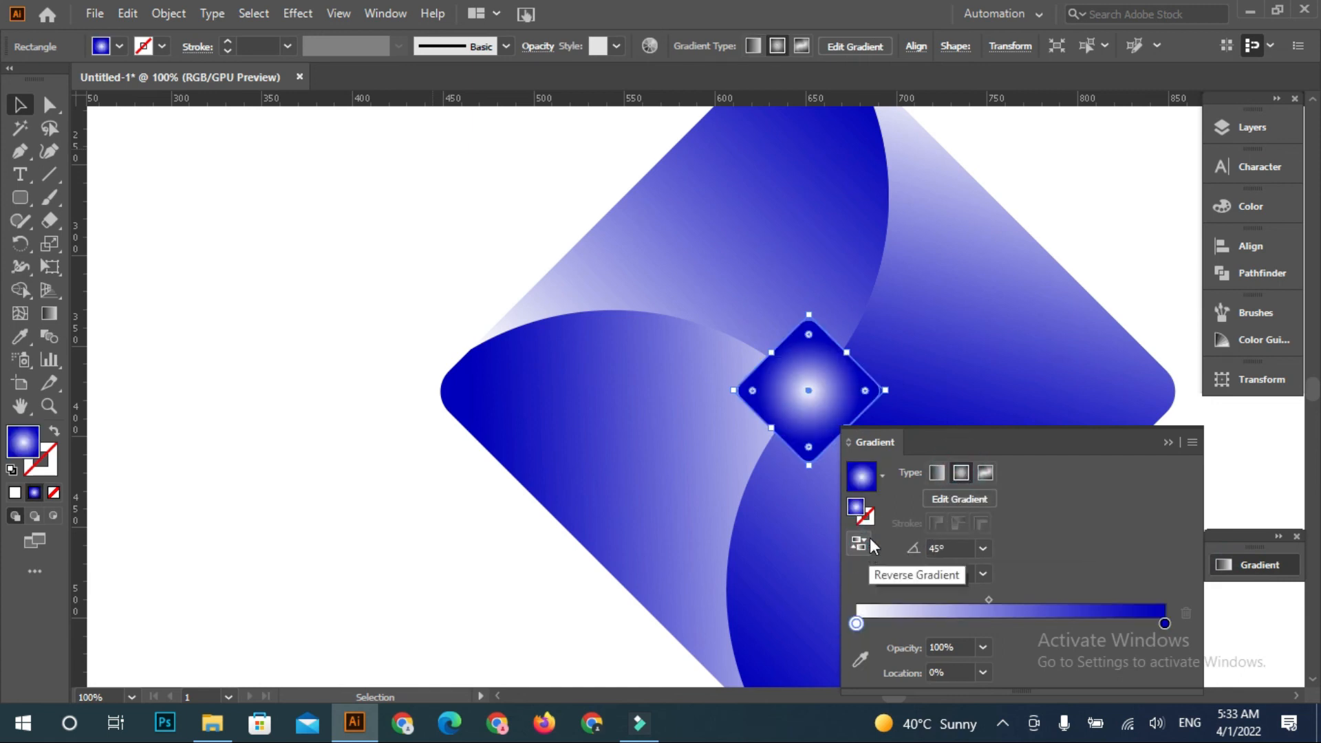
left_click(1167, 442)
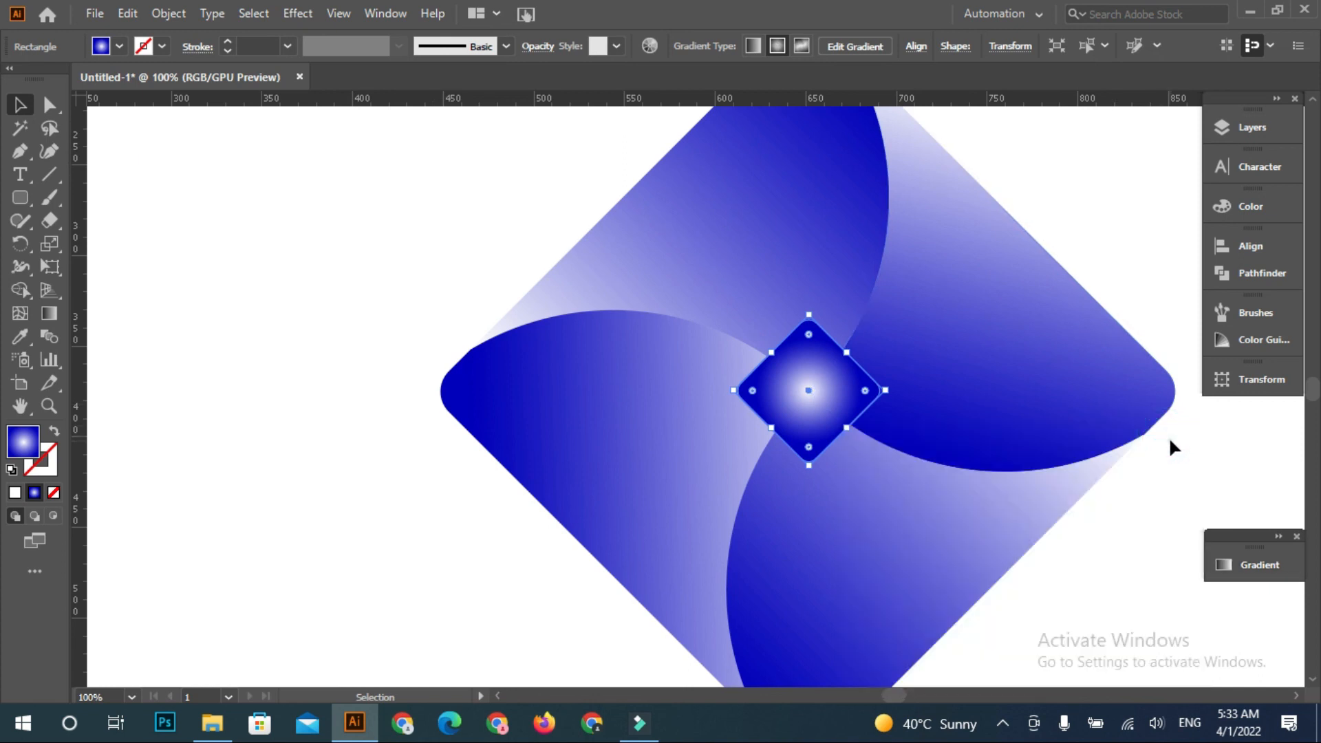
left_click(1194, 473)
Examine the finished pinwheel logo close up and in the context of the whole artboard
key("a")
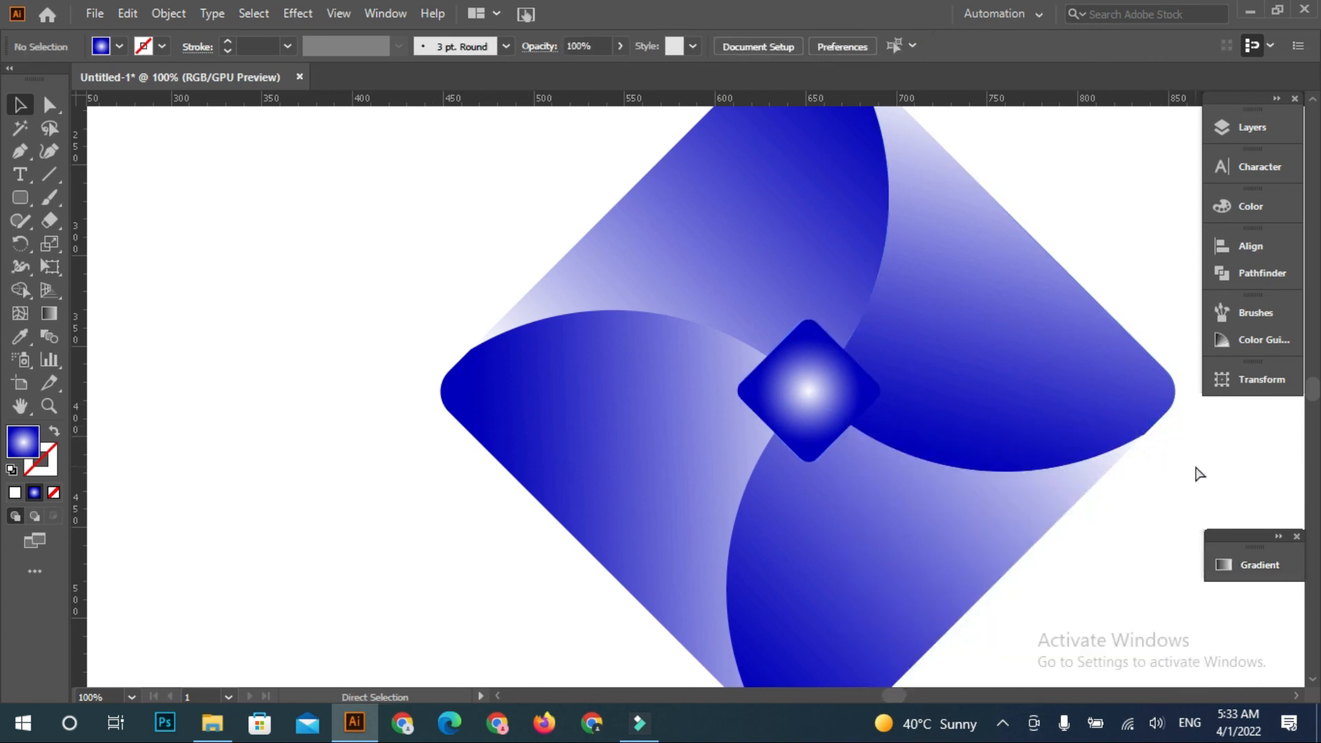
key("ctrl+minus")
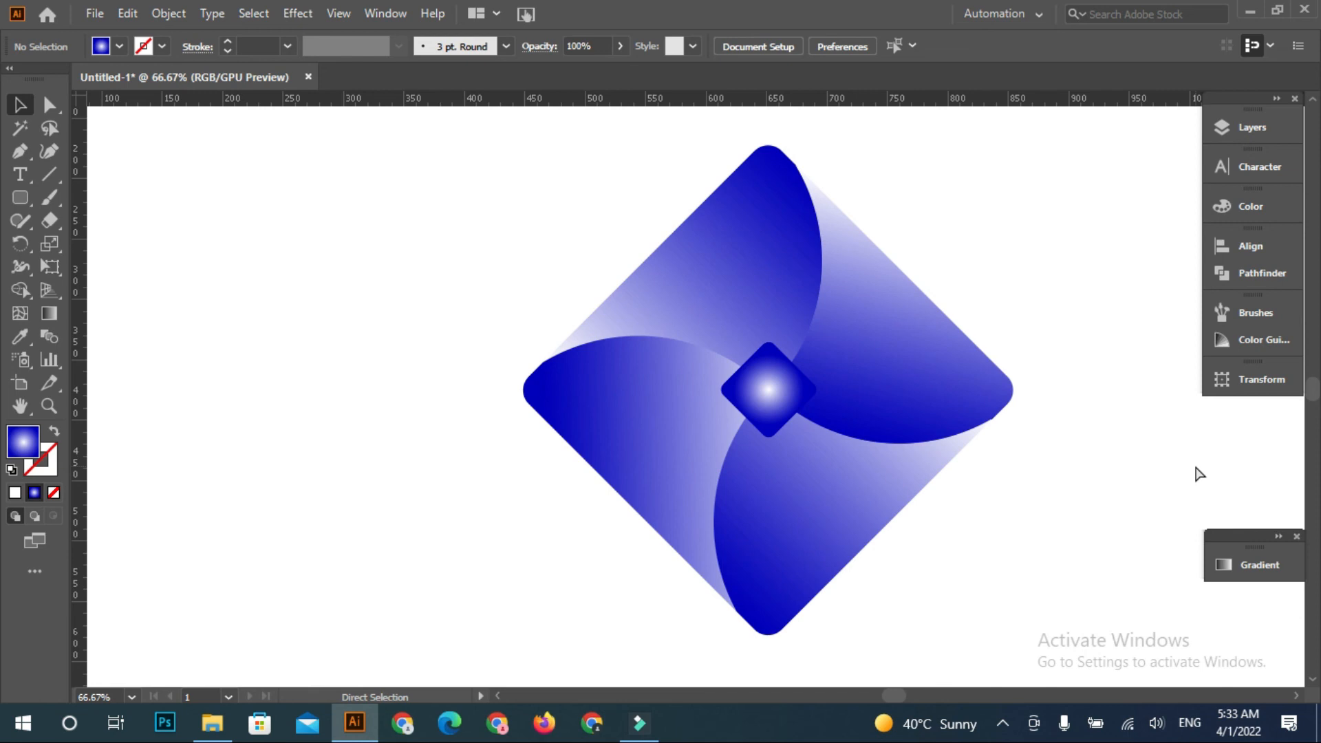
key("h")
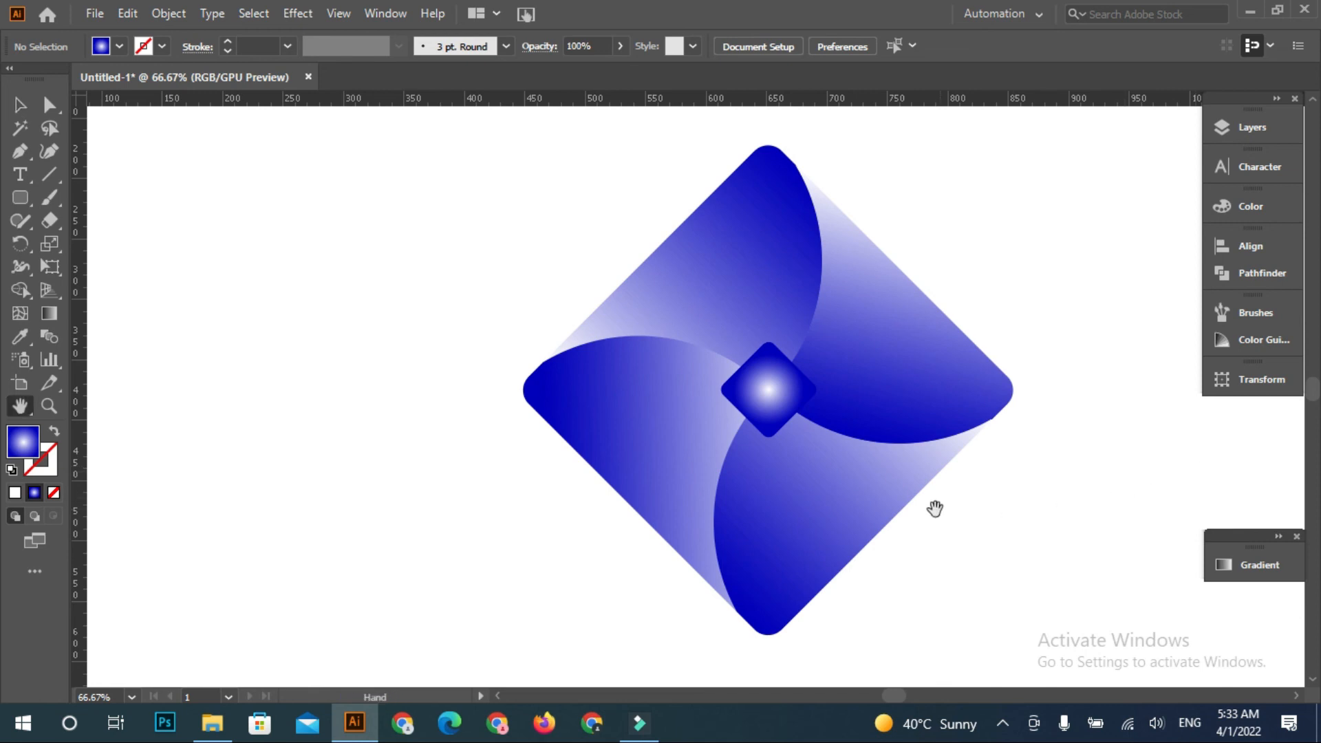
left_click_drag(936, 506, 851, 504)
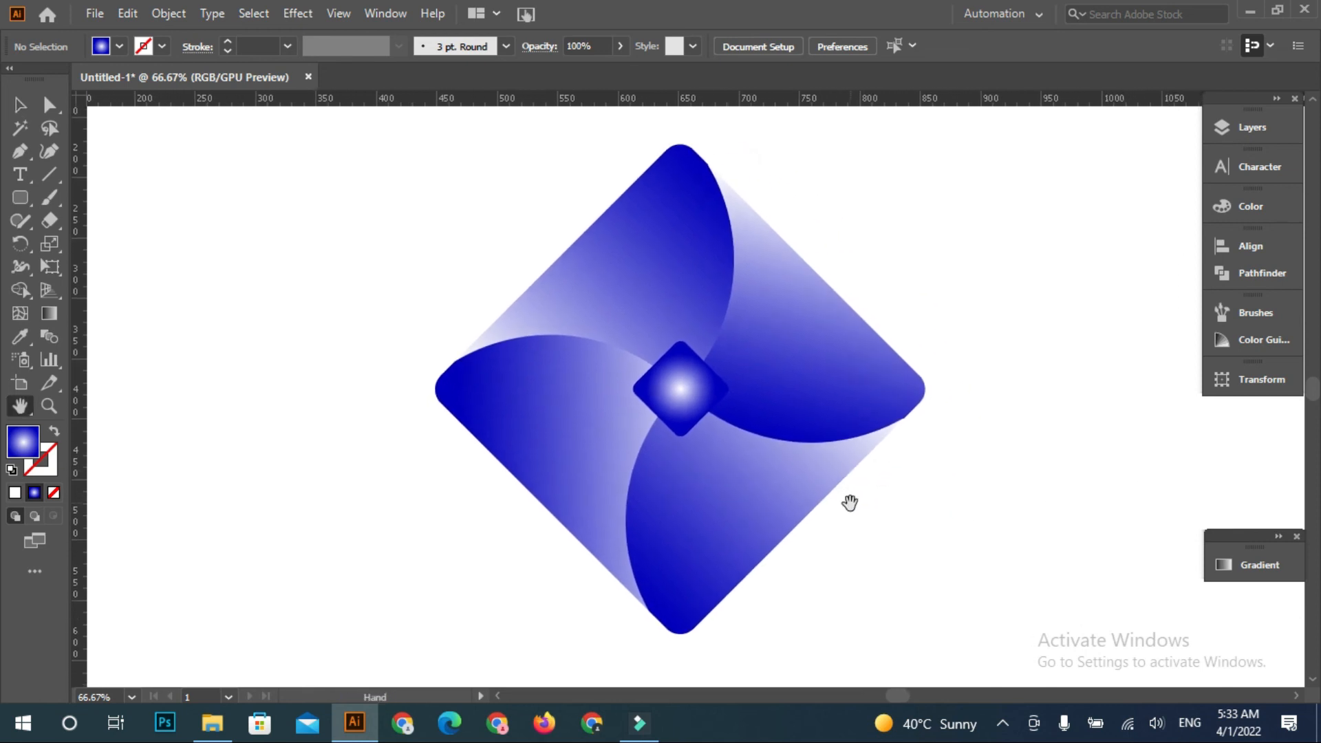
key("ctrl+plus")
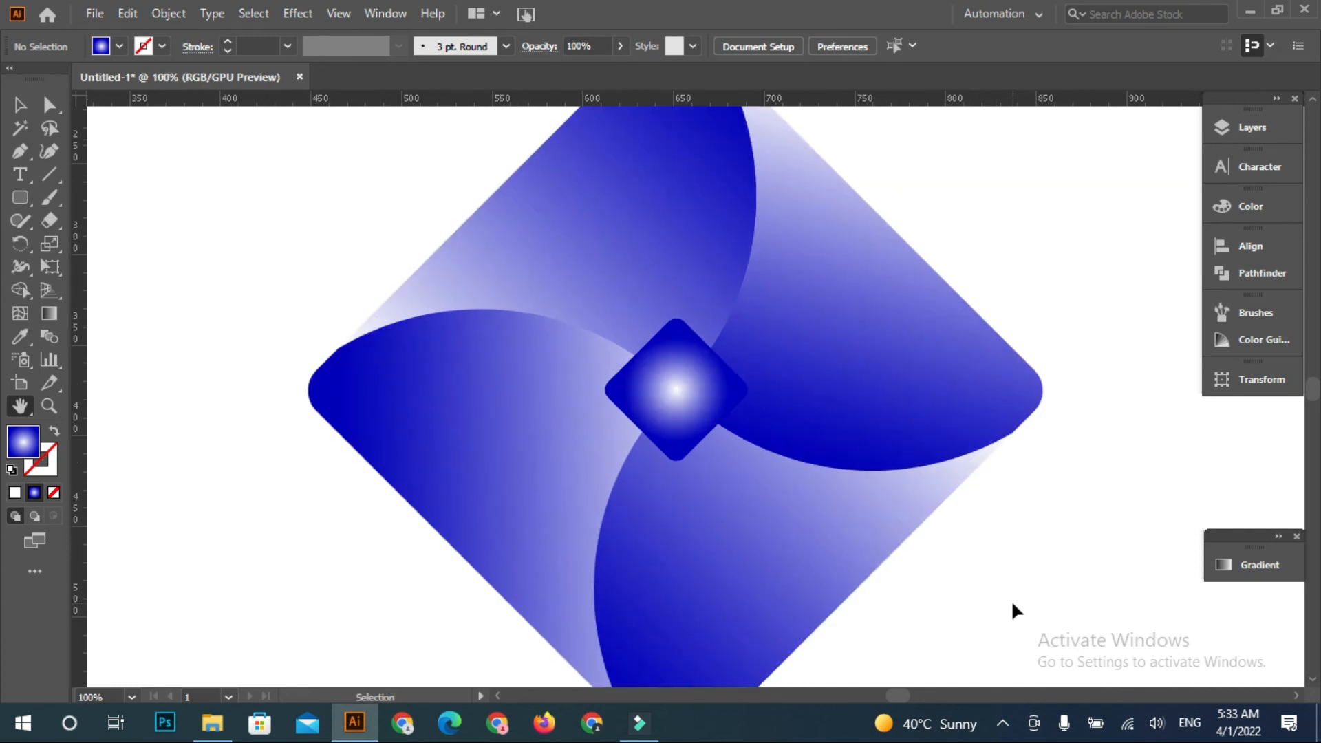
key("ctrl+minus")
key("ctrl+minus")
key("ctrl+minus")
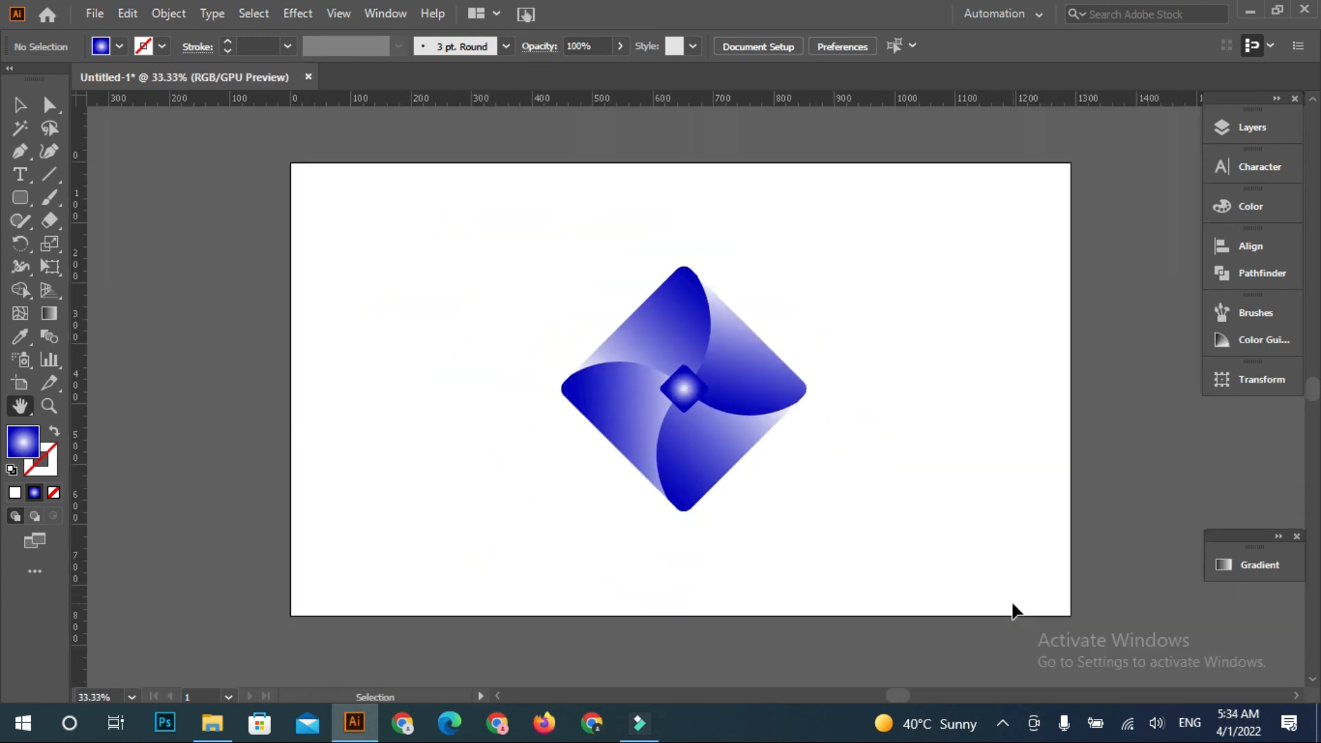